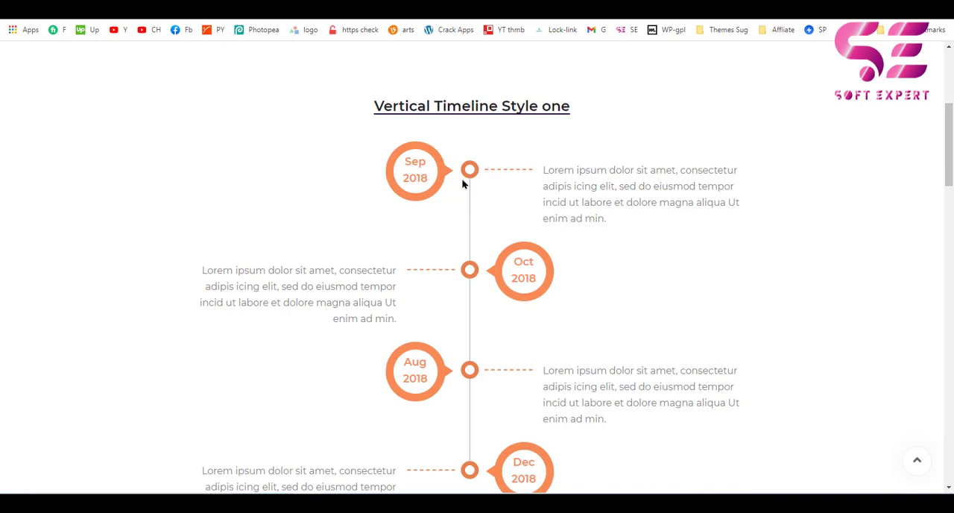
Examine the Vertical Timeline demo page, comparing Style One, Style Two and Style Three.
scroll(467, 183, down, 1)
scroll(441, 183, down, 2)
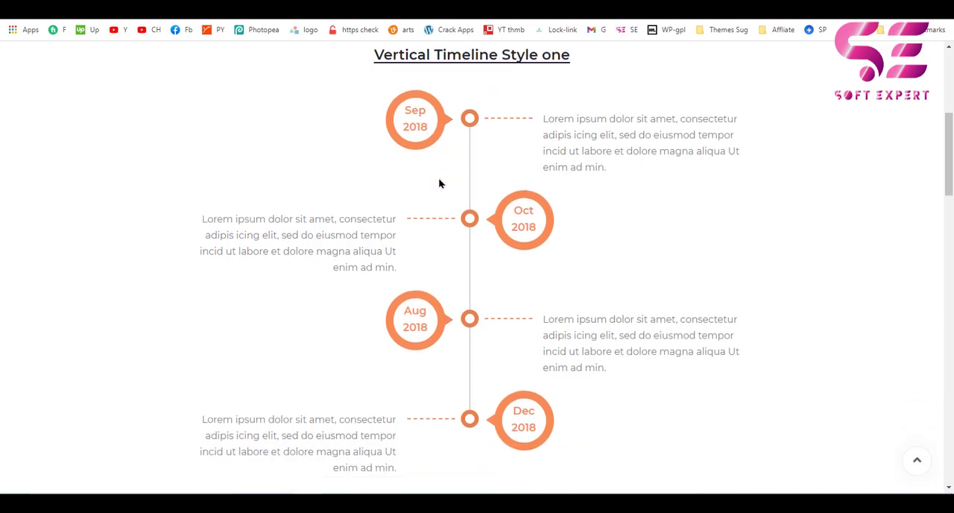
scroll(467, 322, down, 3)
scroll(467, 322, down, 6)
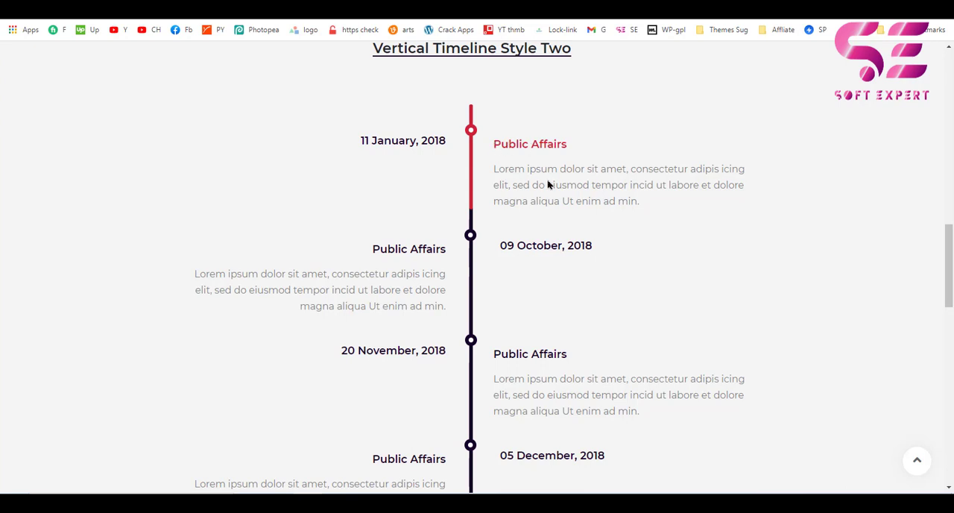
scroll(478, 171, down, 2)
scroll(448, 179, down, 4)
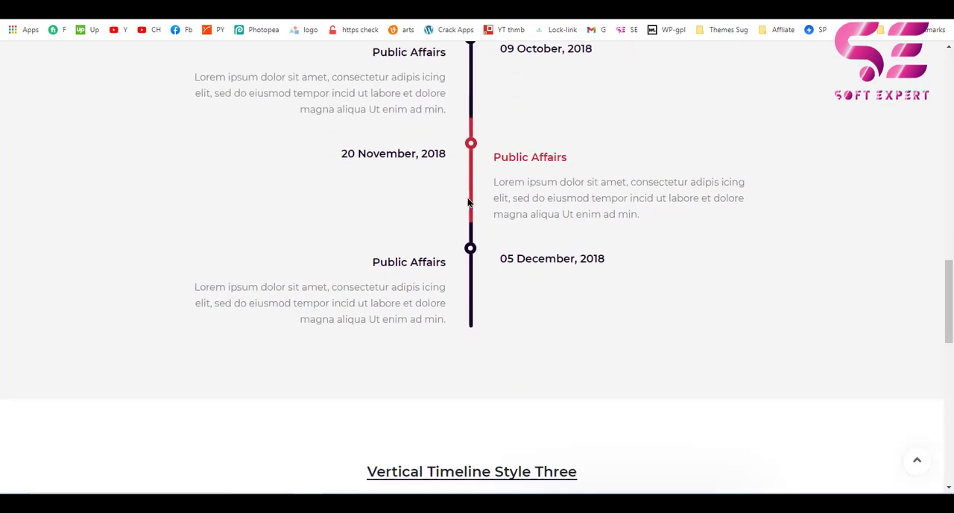
scroll(469, 202, down, 1)
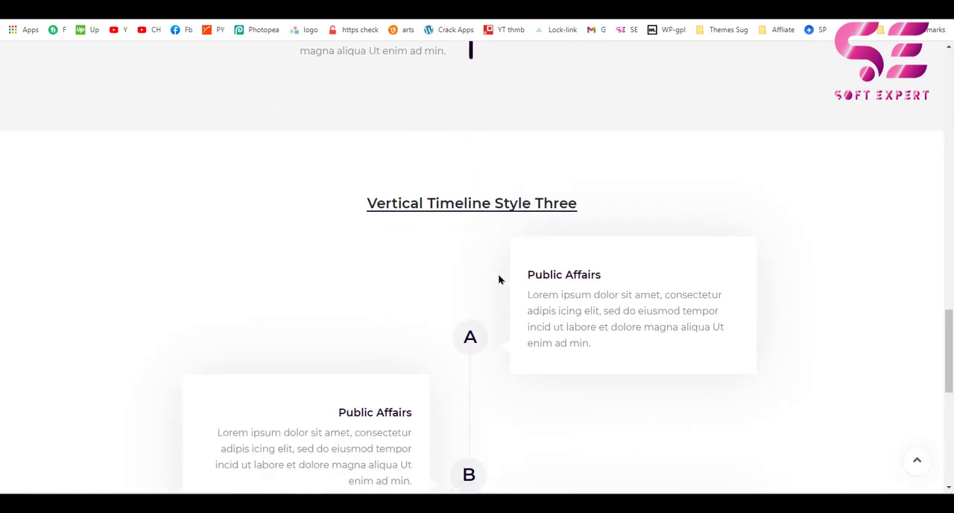
scroll(499, 279, down, 1)
scroll(511, 280, down, 3)
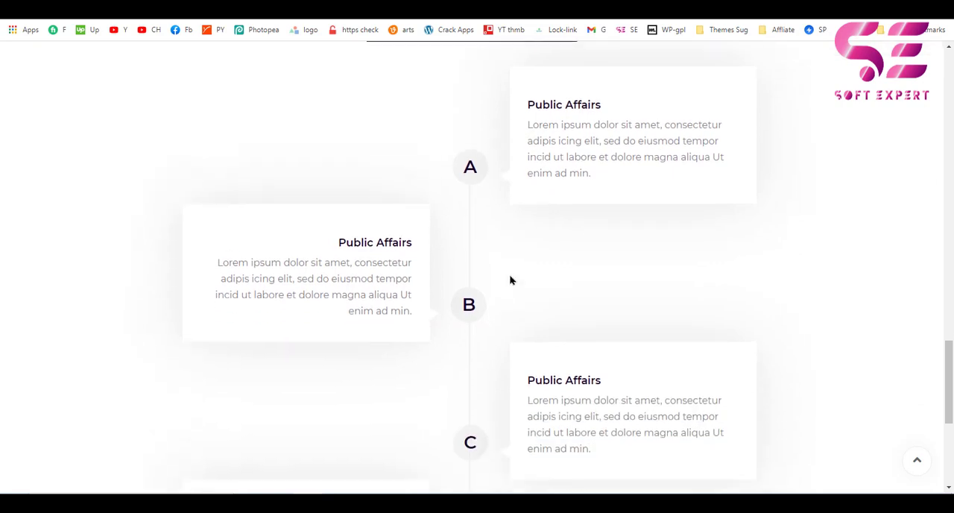
scroll(543, 325, down, 2)
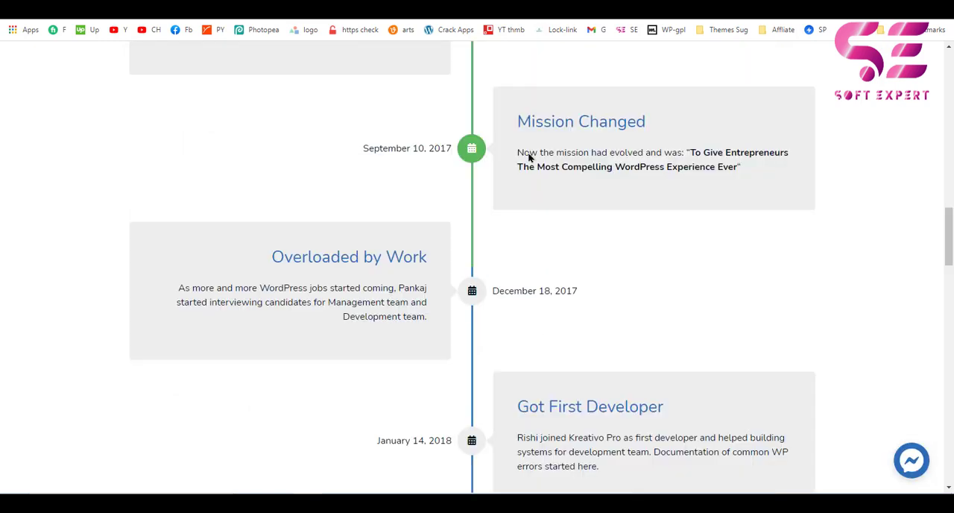
scroll(486, 257, up, 10)
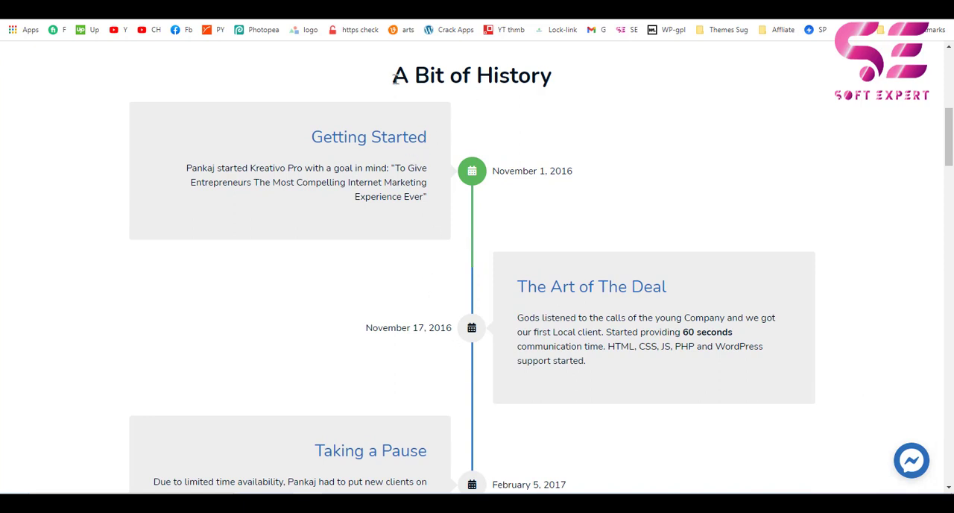
Examine the "A Bit of History" timeline and the remaining sections of the WordPress support company's page.
scroll(537, 192, down, 6)
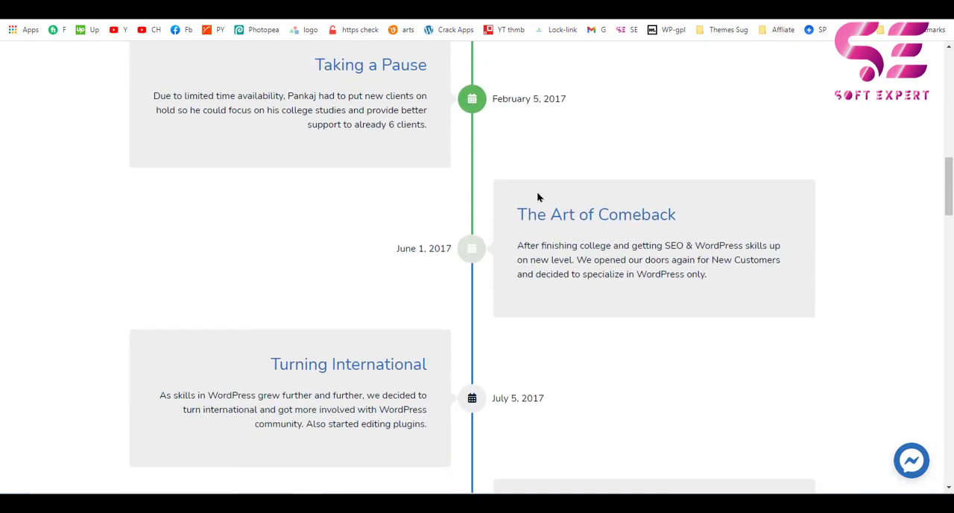
scroll(537, 191, up, 10)
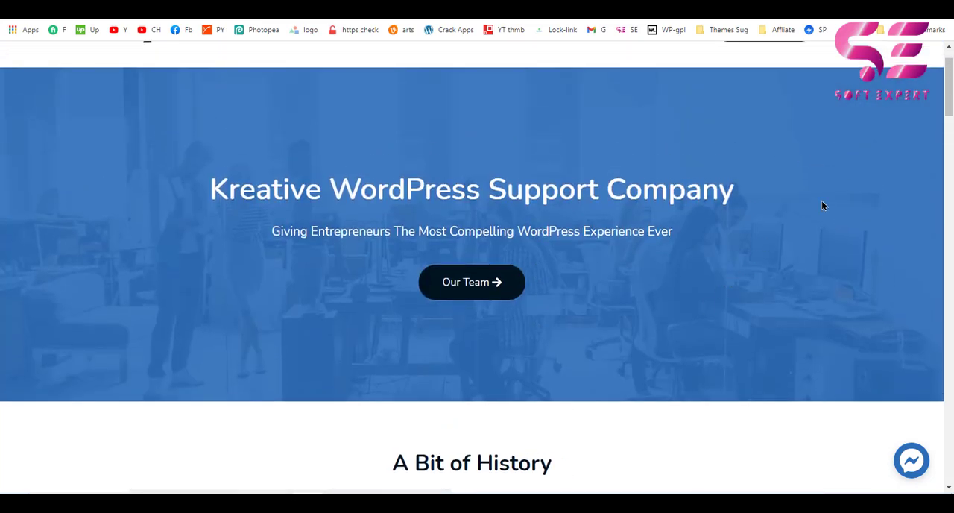
scroll(707, 281, down, 2)
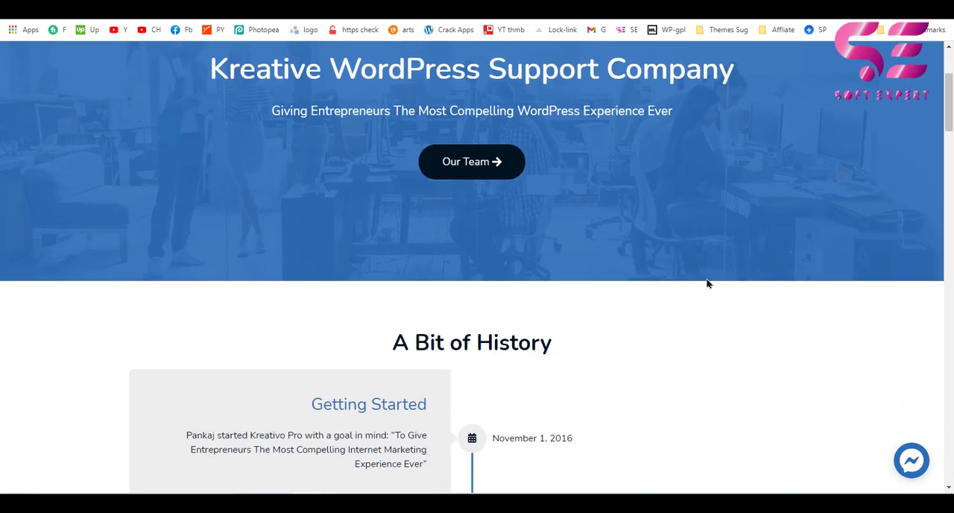
drag(949, 88, 950, 385)
scroll(596, 330, down, 5)
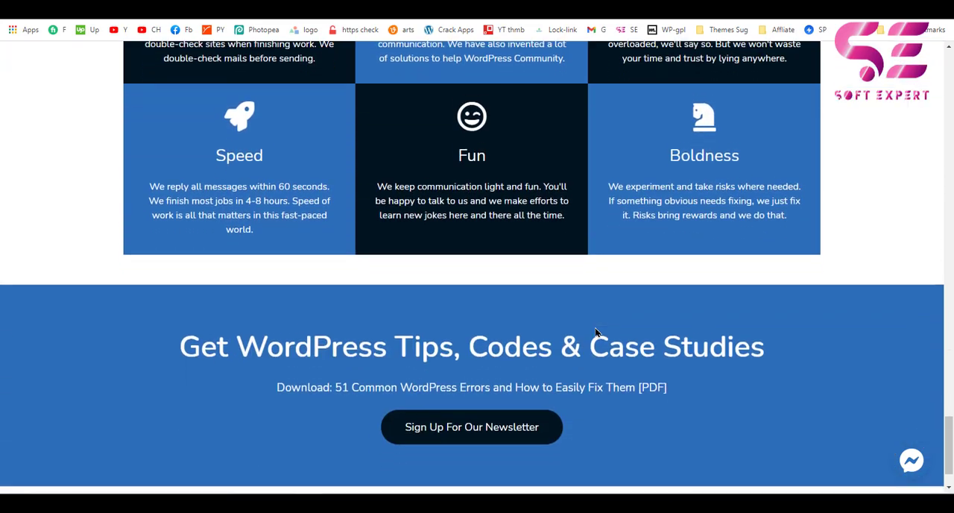
scroll(572, 340, up, 14)
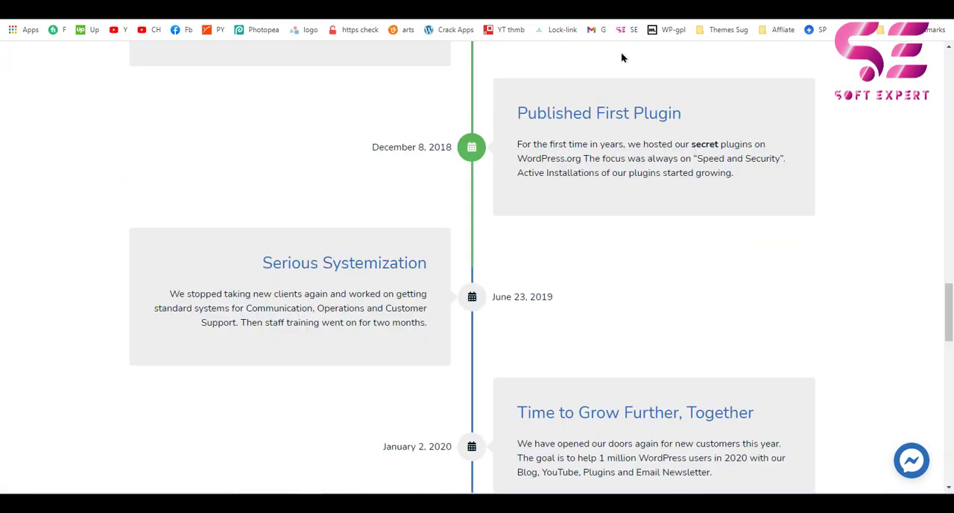
Switch to the HT Mega plugin page on WordPress.org and review its title, description and list of available elements.
click(656, 6)
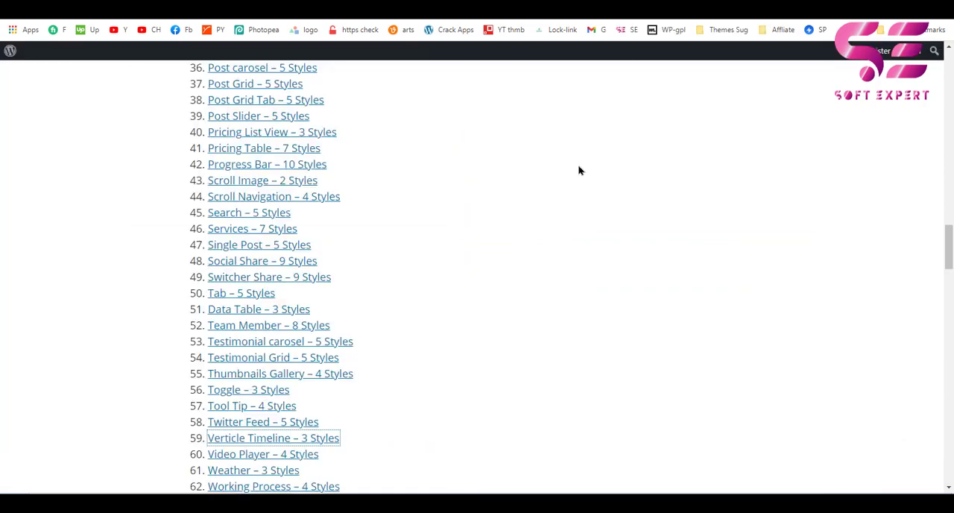
scroll(580, 170, up, 13)
scroll(580, 170, up, 10)
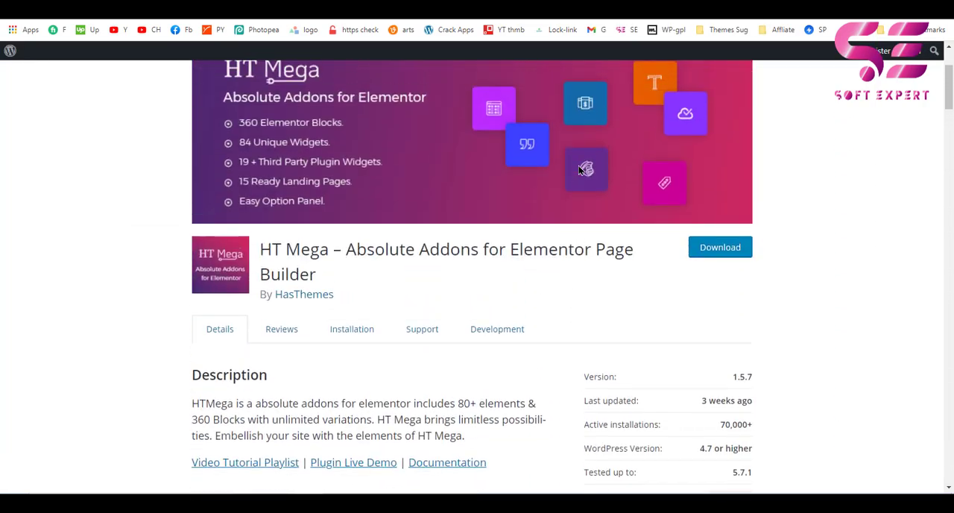
drag(268, 302, 392, 321)
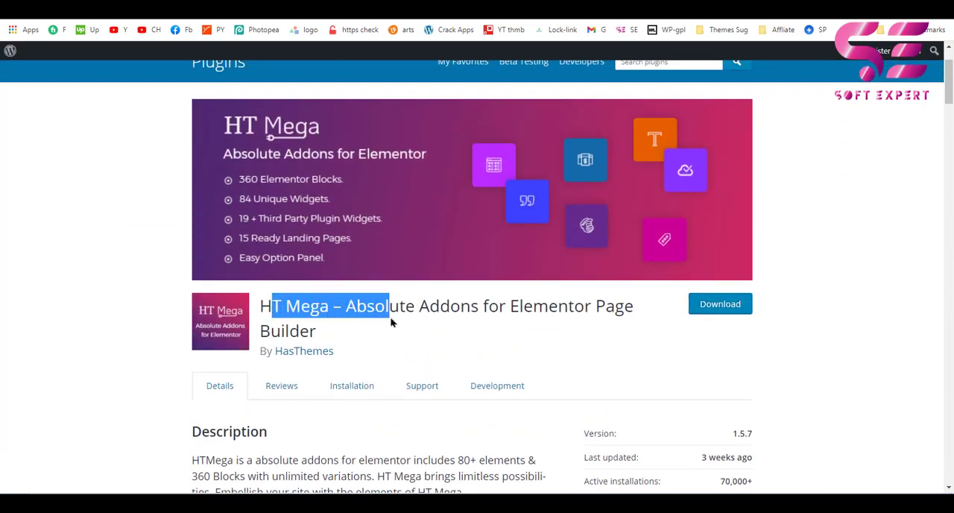
click(391, 322)
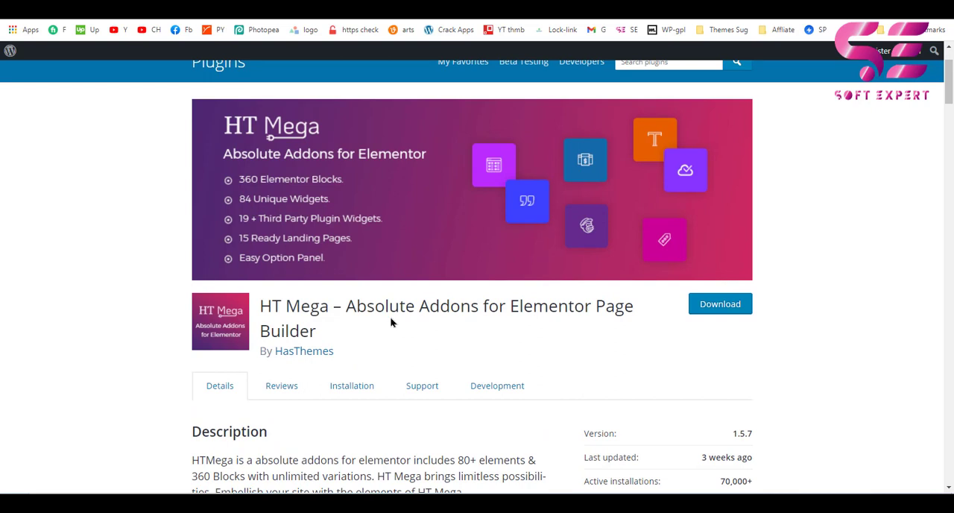
scroll(392, 322, down, 15)
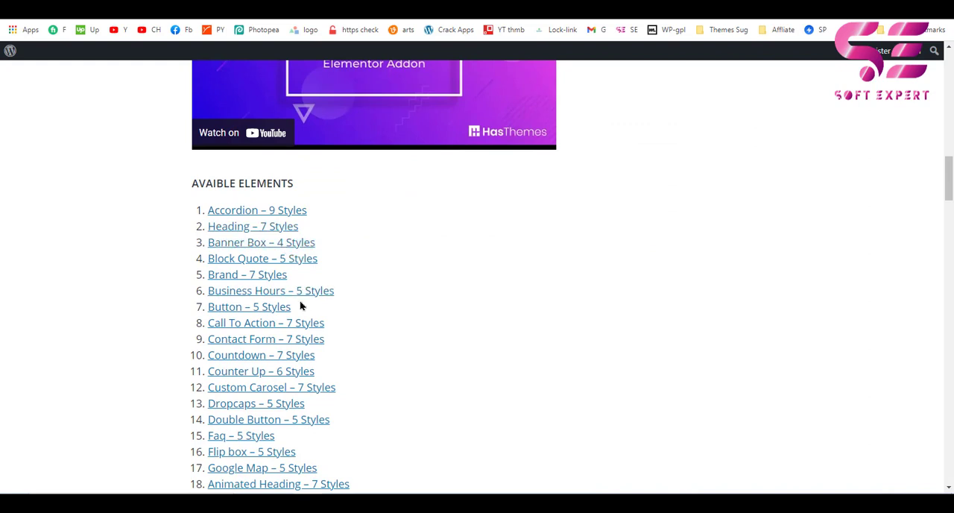
scroll(301, 304, down, 2)
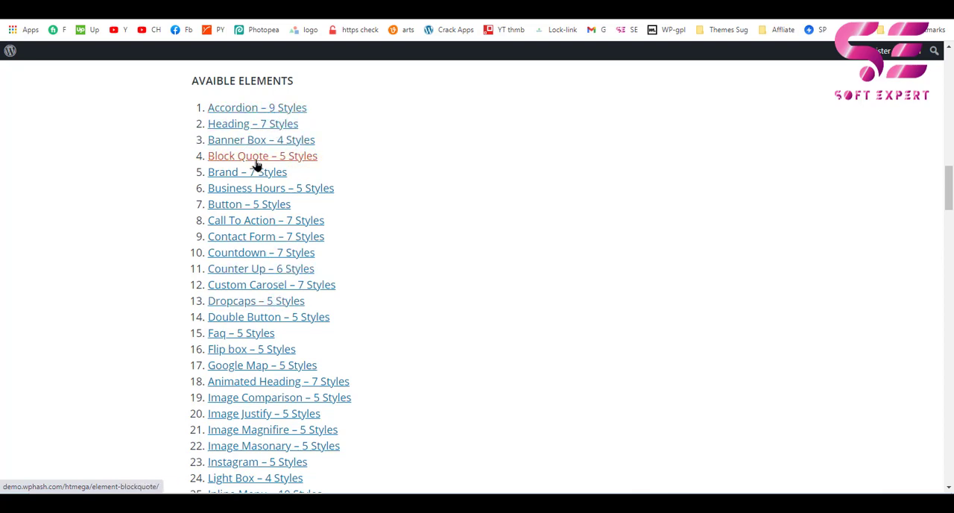
Open the Button element demo and examine its effect, style, gradient, size, icon and icon position examples.
click(247, 211)
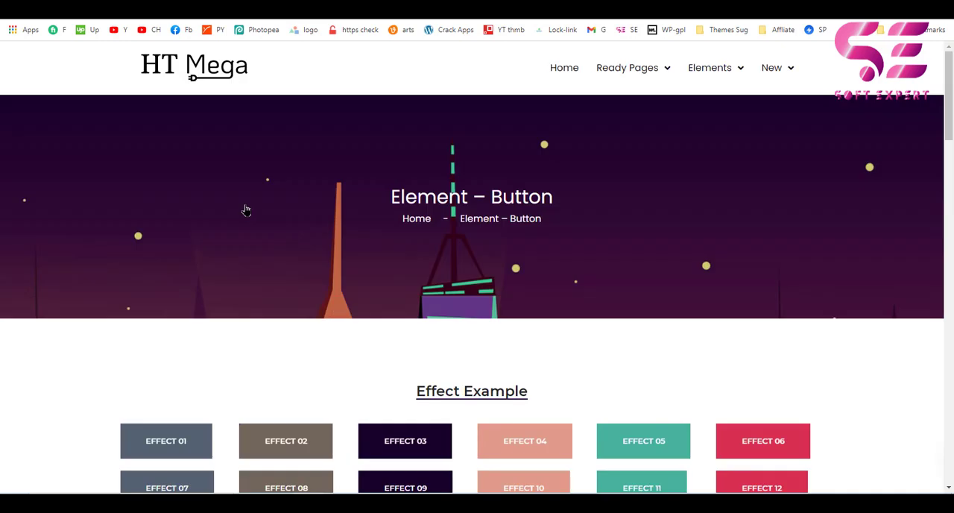
scroll(557, 316, down, 5)
scroll(558, 316, up, 2)
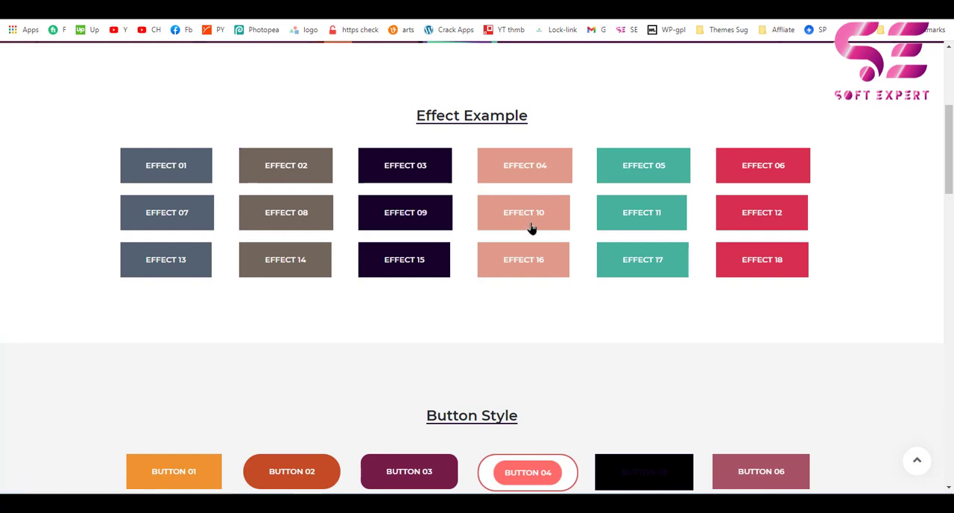
scroll(631, 277, down, 3)
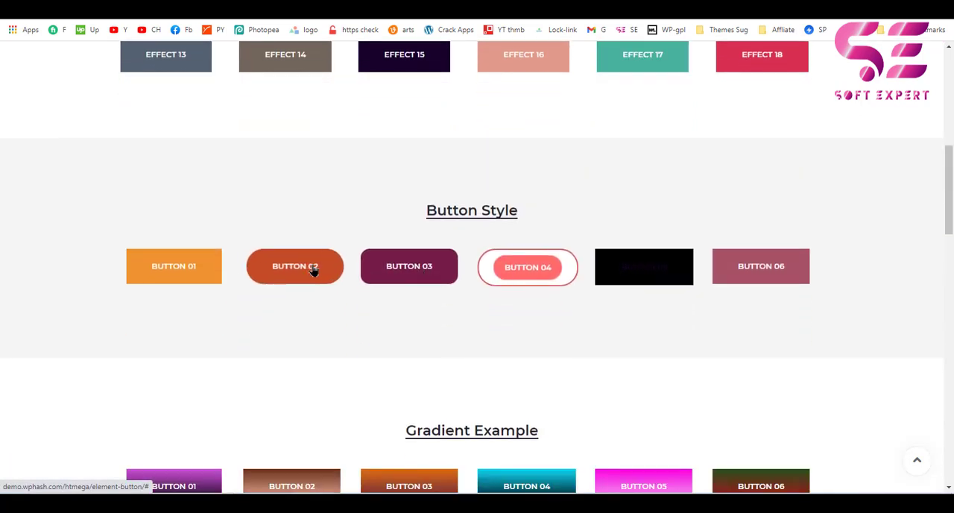
scroll(330, 275, down, 4)
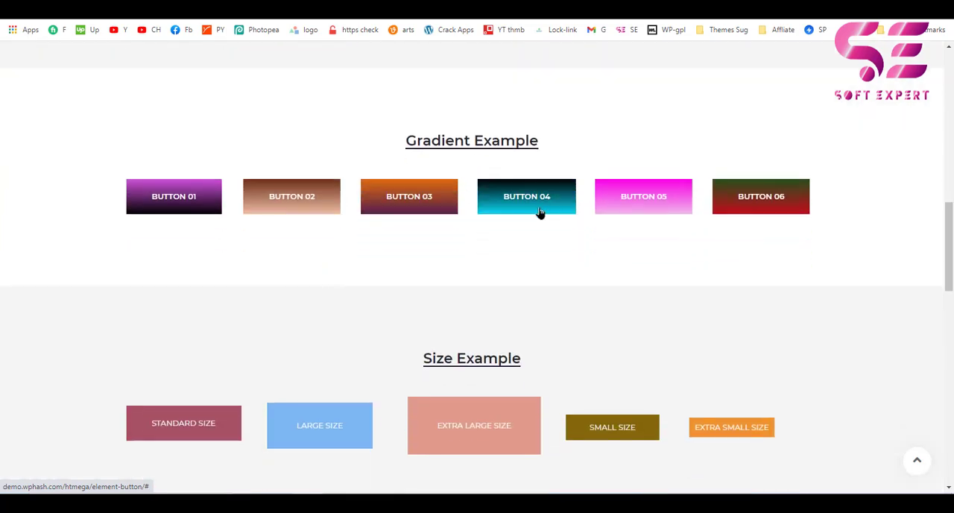
scroll(794, 196, down, 3)
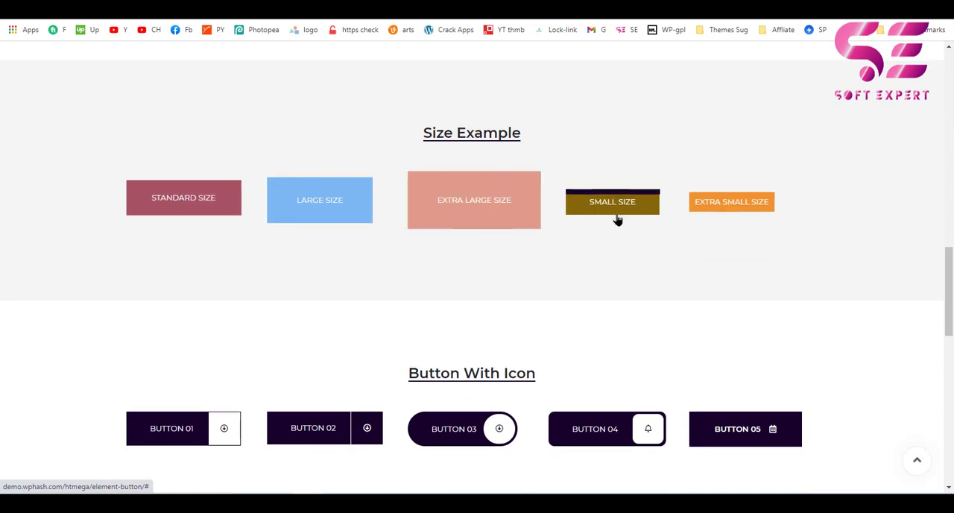
scroll(509, 225, down, 3)
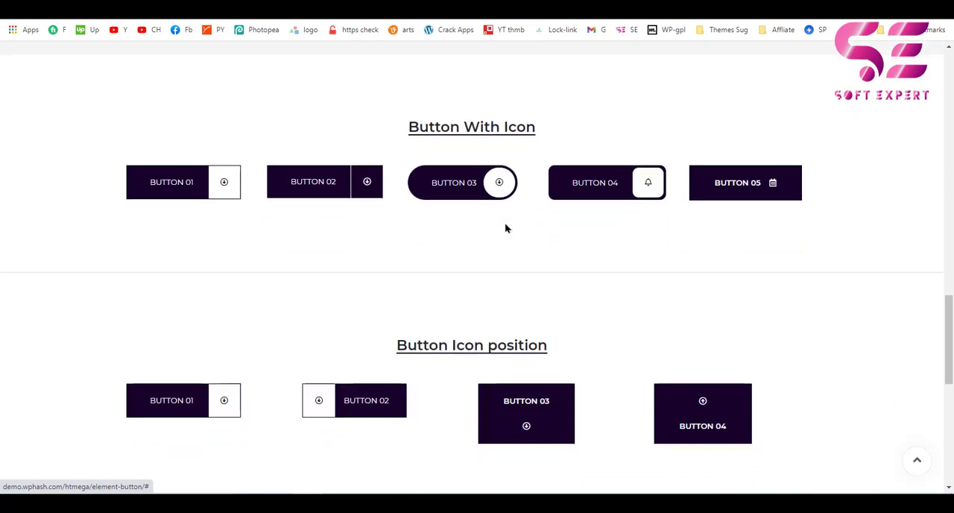
scroll(470, 186, down, 2)
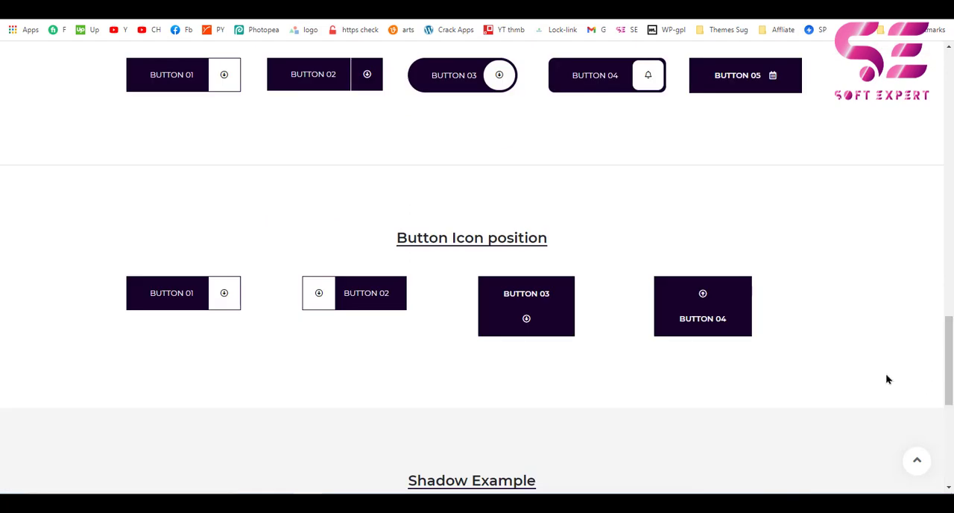
drag(943, 365, 951, 266)
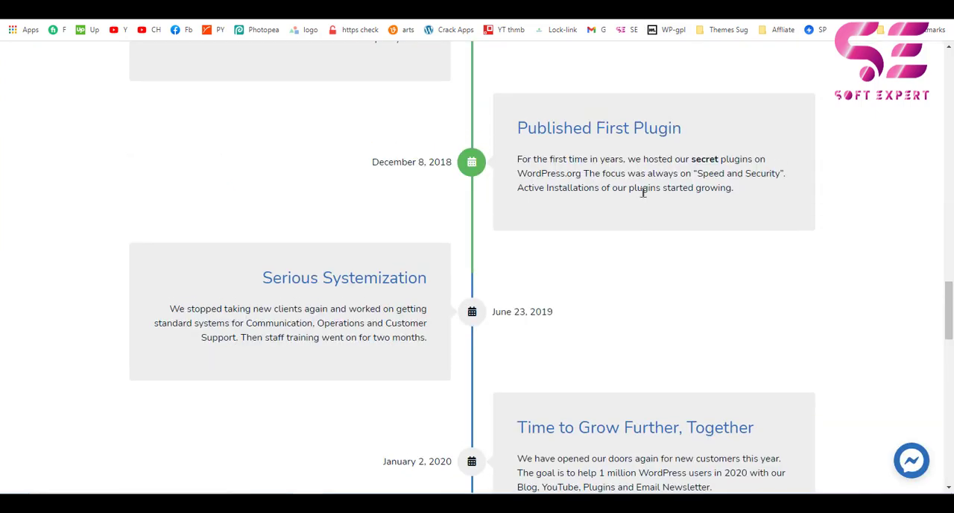
scroll(642, 192, up, 2)
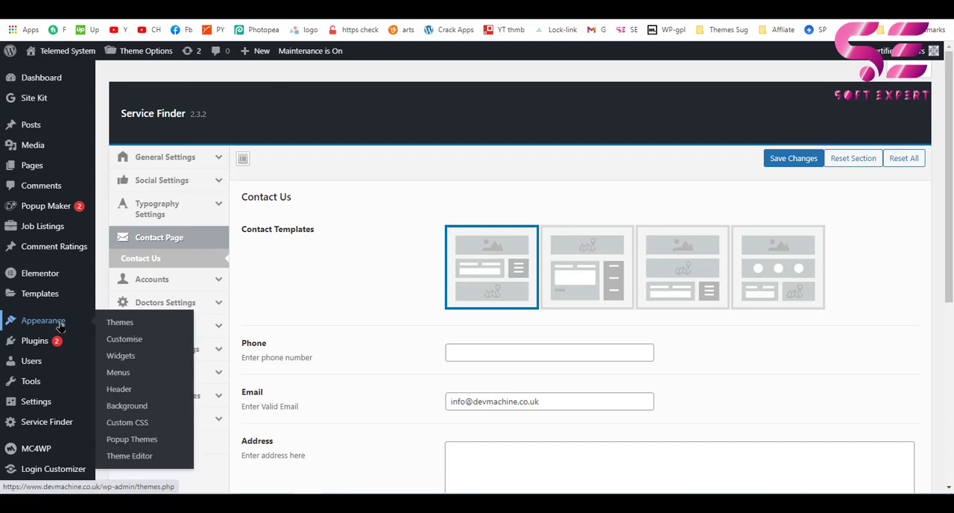
Open the page for adding new plugins in the WordPress admin and copy HT Mega's full title from its WordPress.org page.
mouse_move(39, 347)
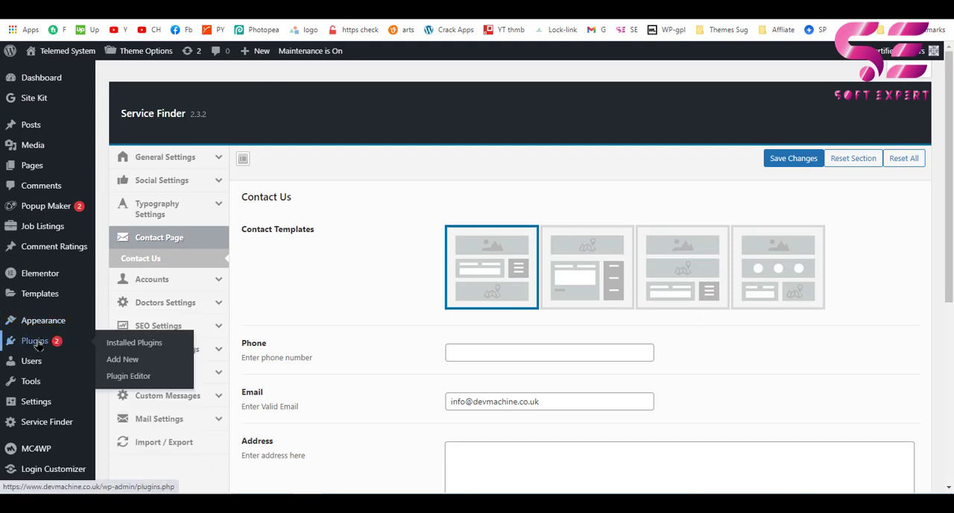
click(130, 366)
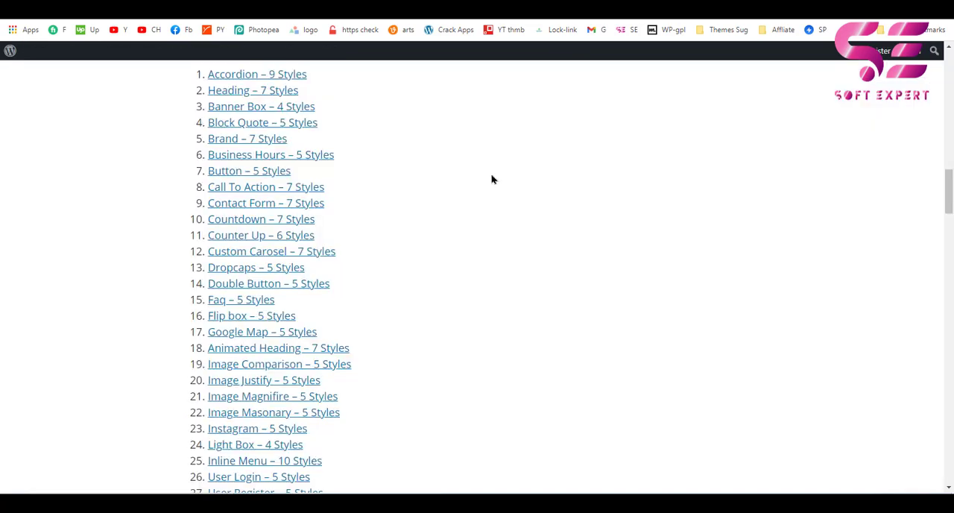
scroll(492, 179, up, 15)
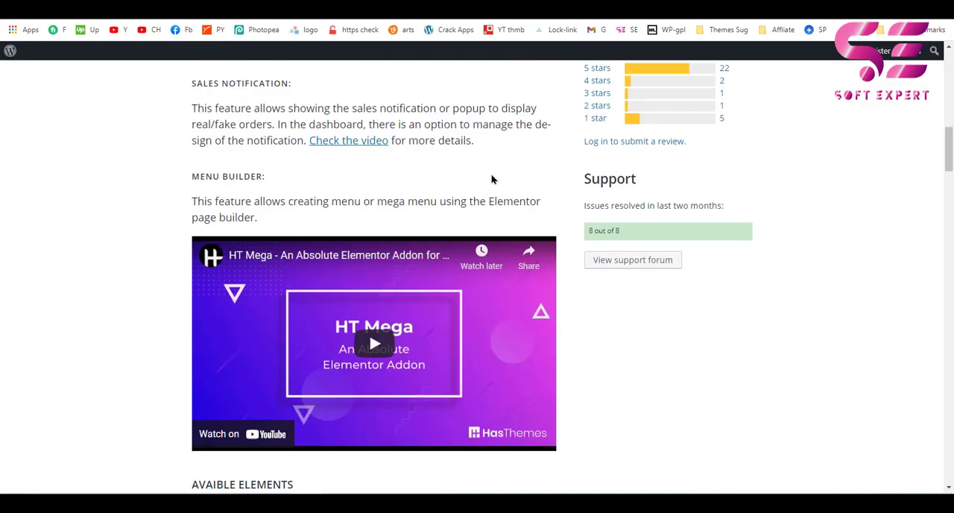
scroll(492, 179, up, 1)
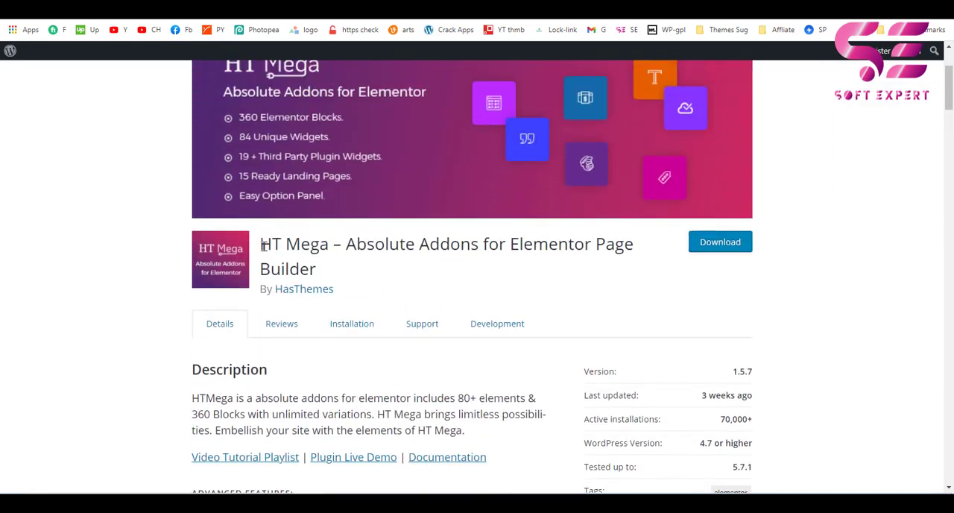
drag(262, 246, 319, 267)
key(ctrl+c)
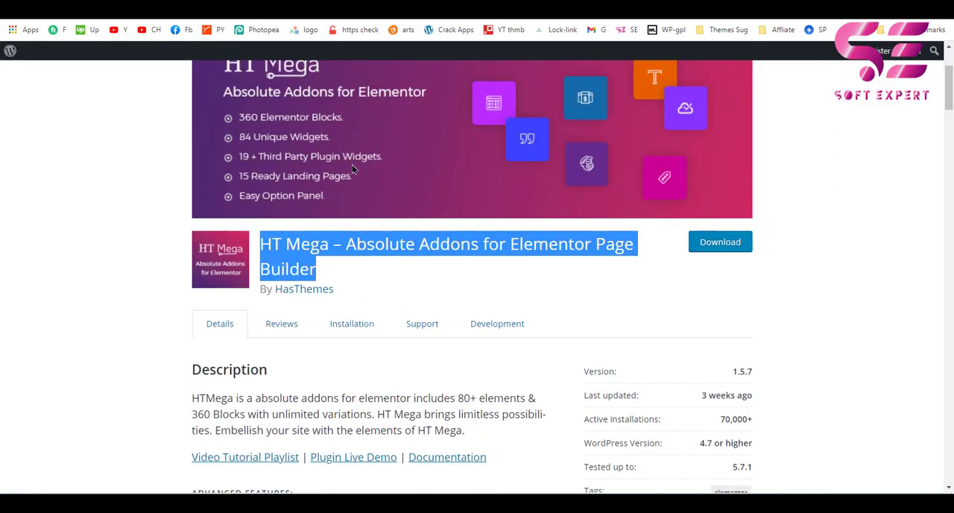
Search the site's plugin installer for "HT Mega – Absolute Addons for Elementor Page Builder" and install that plugin.
click(298, 9)
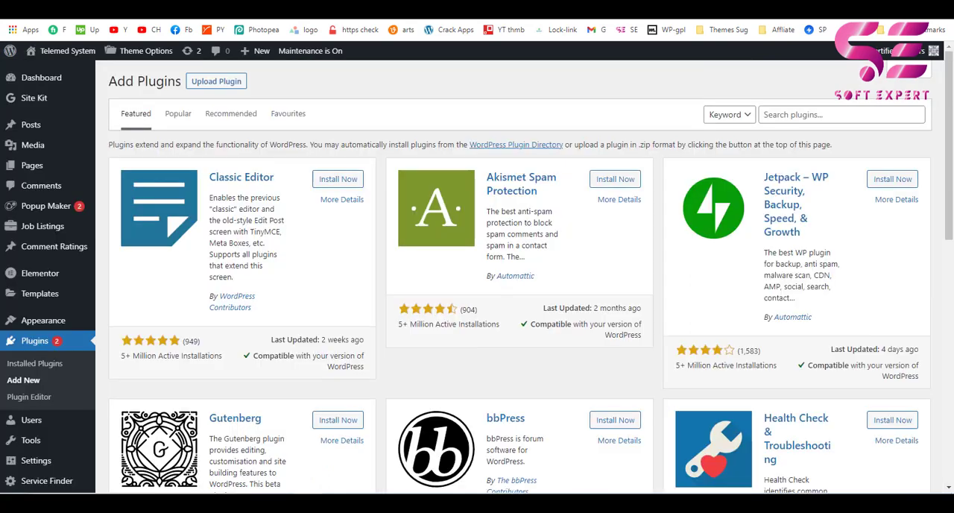
click(778, 106)
key(ctrl+v)
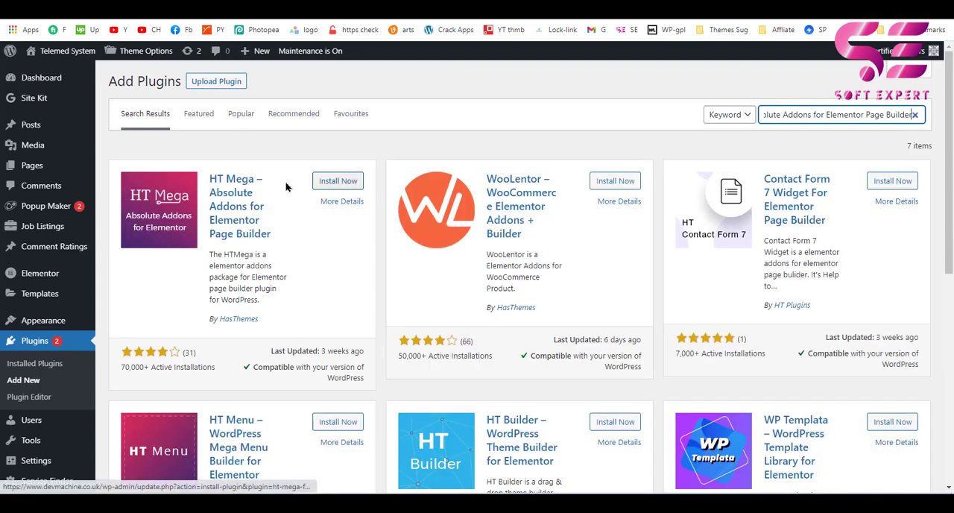
click(337, 181)
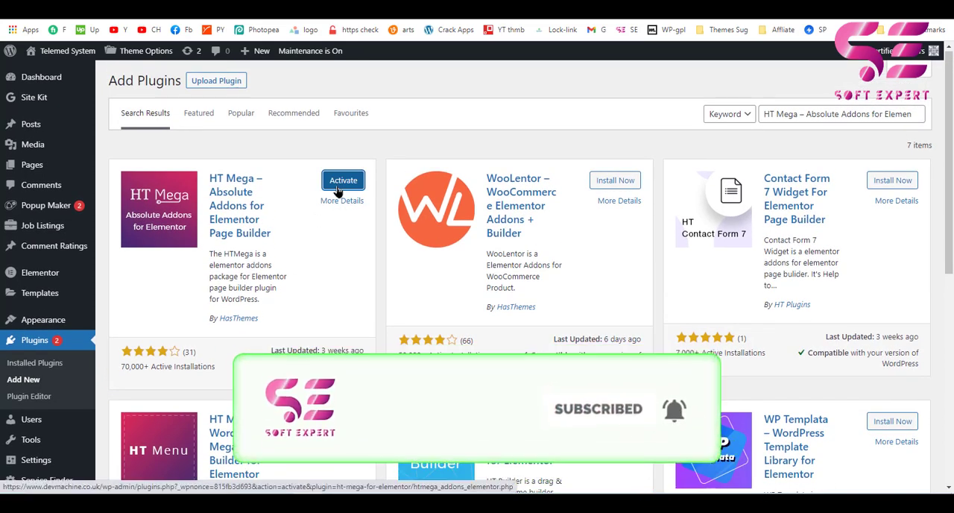
Activate the HT Mega plugin, enable its Verticle Timeline element and save the addon settings.
click(341, 182)
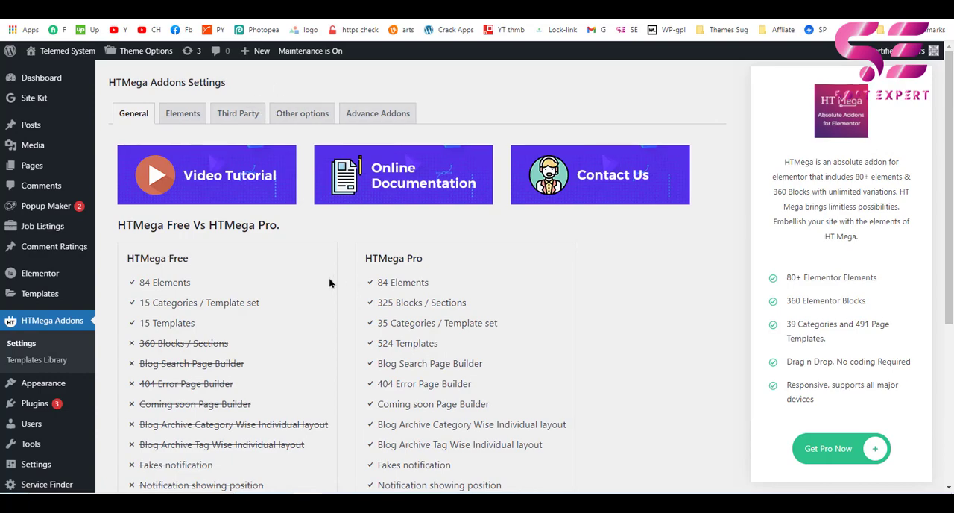
click(185, 121)
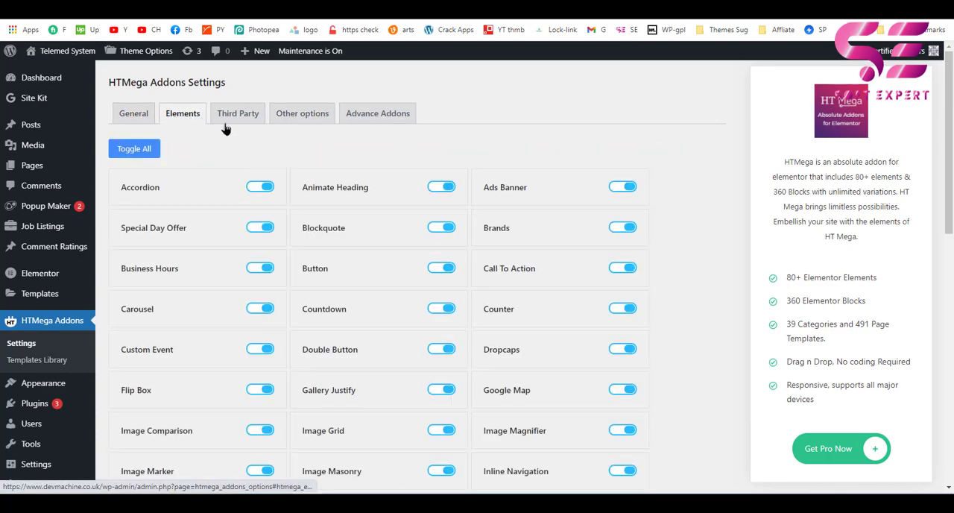
scroll(344, 211, down, 2)
scroll(371, 208, down, 6)
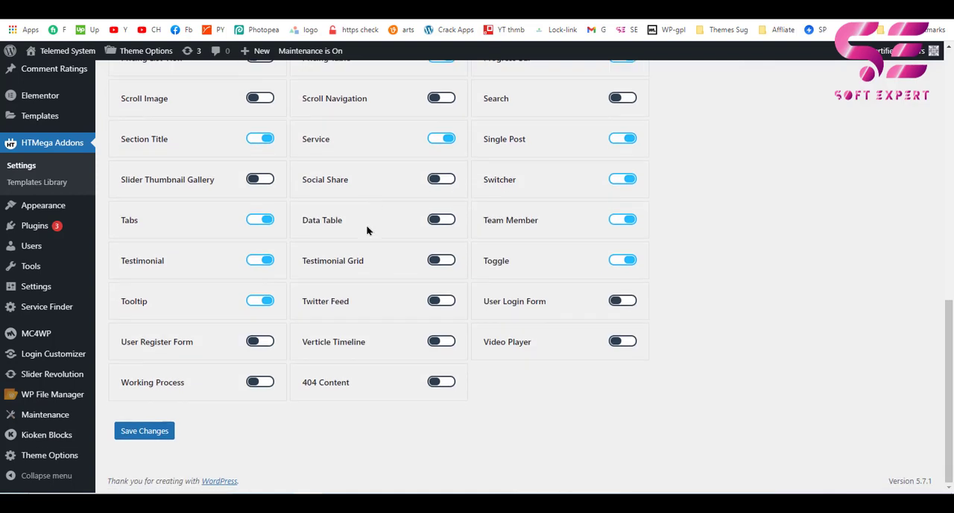
click(451, 346)
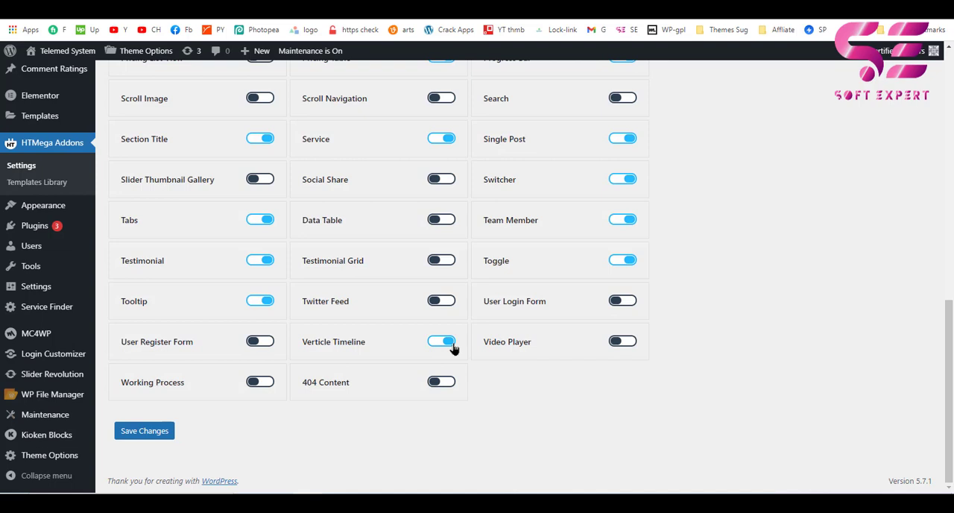
click(146, 432)
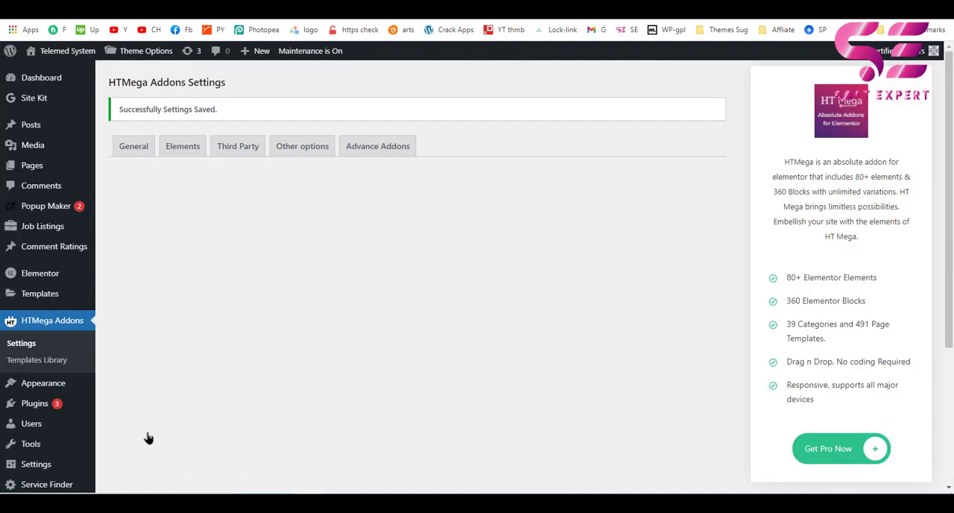
Go to the site's list of pages and open the About Us draft for editing with Elementor.
mouse_move(64, 166)
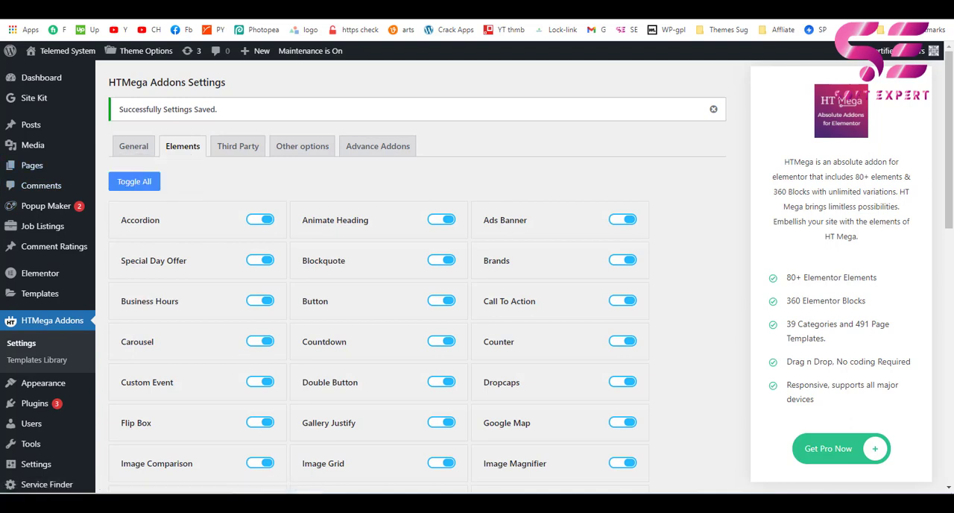
click(455, 5)
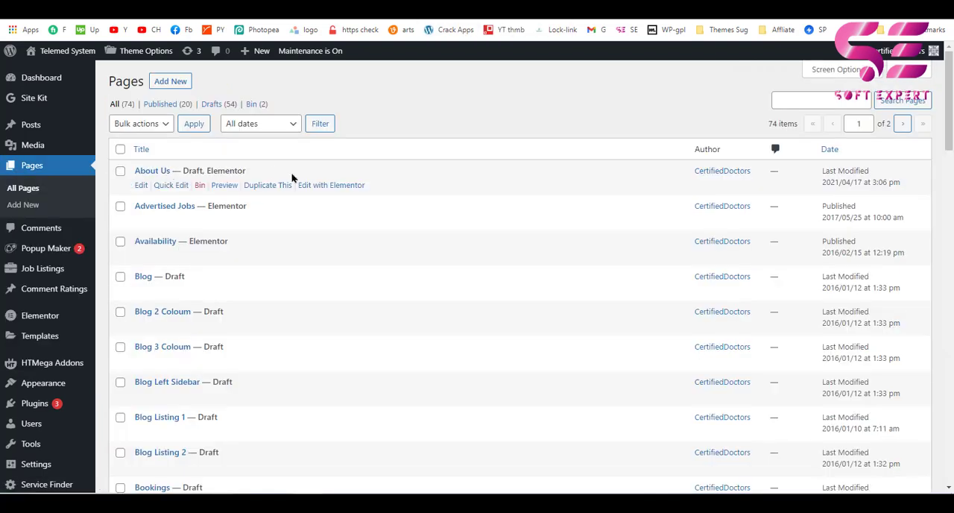
click(321, 185)
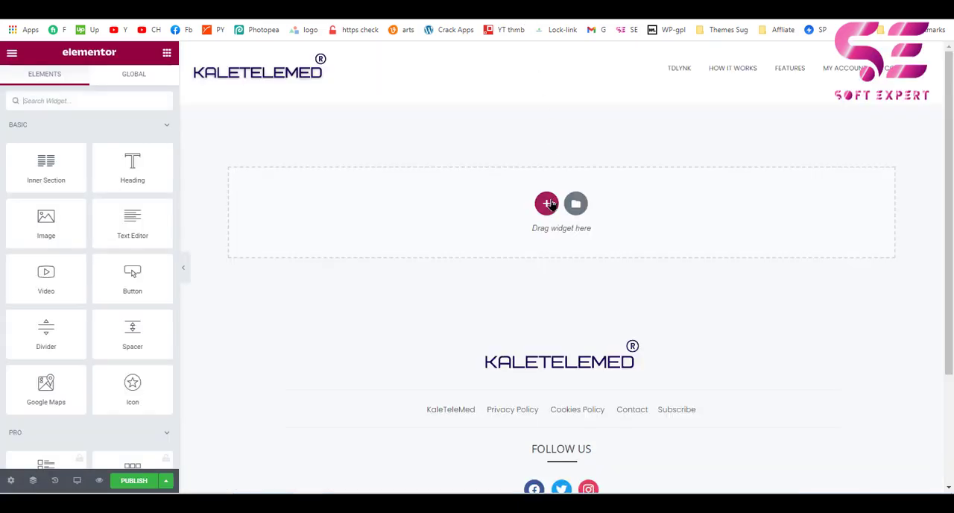
Add a single-column section to the empty page and set its content width to Full Width.
click(546, 203)
click(386, 237)
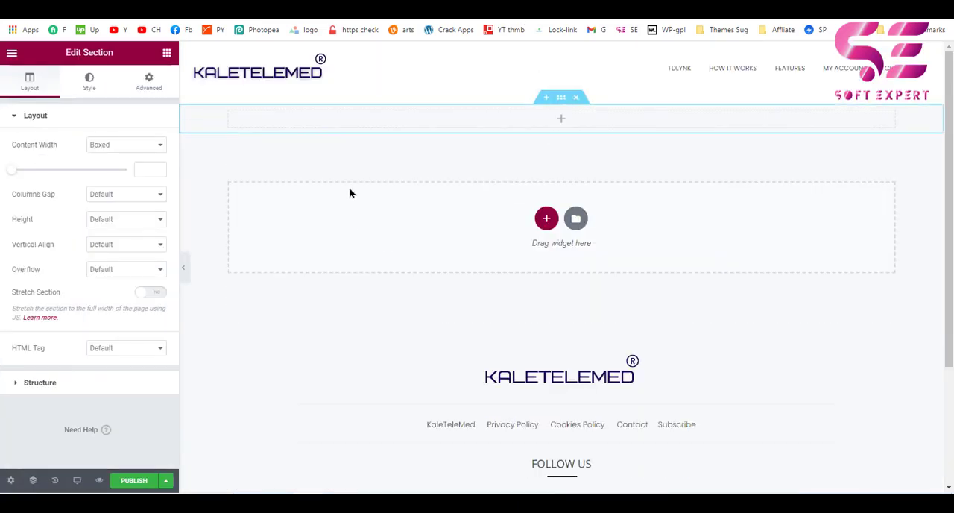
click(95, 149)
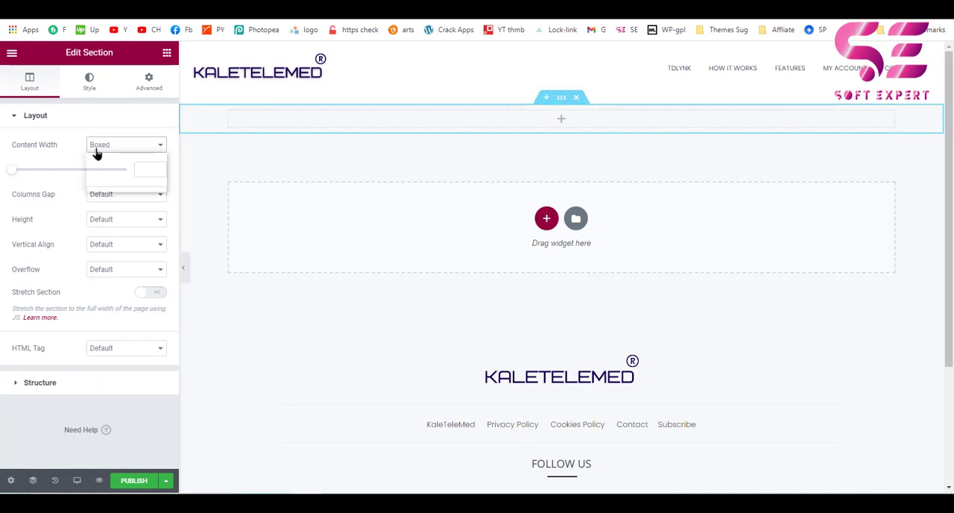
click(106, 185)
Give the section a classic background using the media library photo of two seated men talking in front of bookshelves.
click(89, 82)
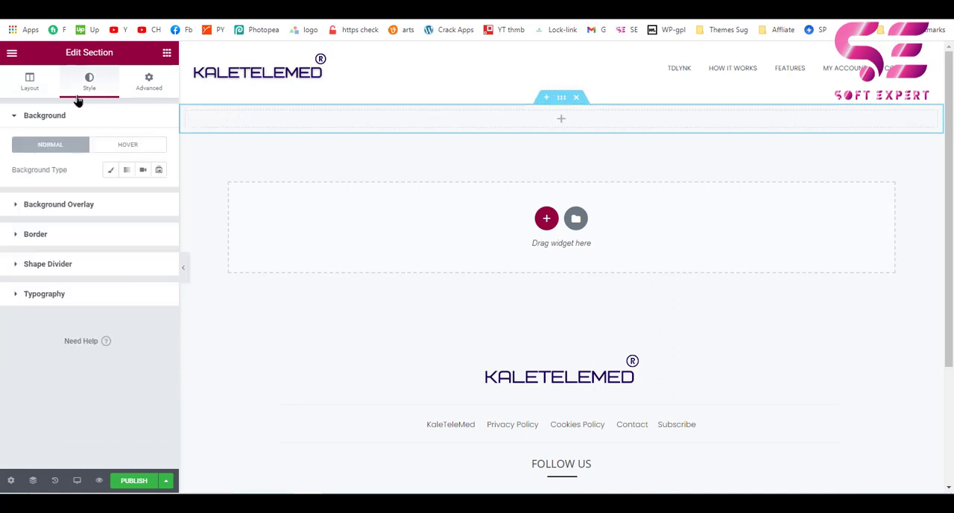
click(110, 170)
click(99, 240)
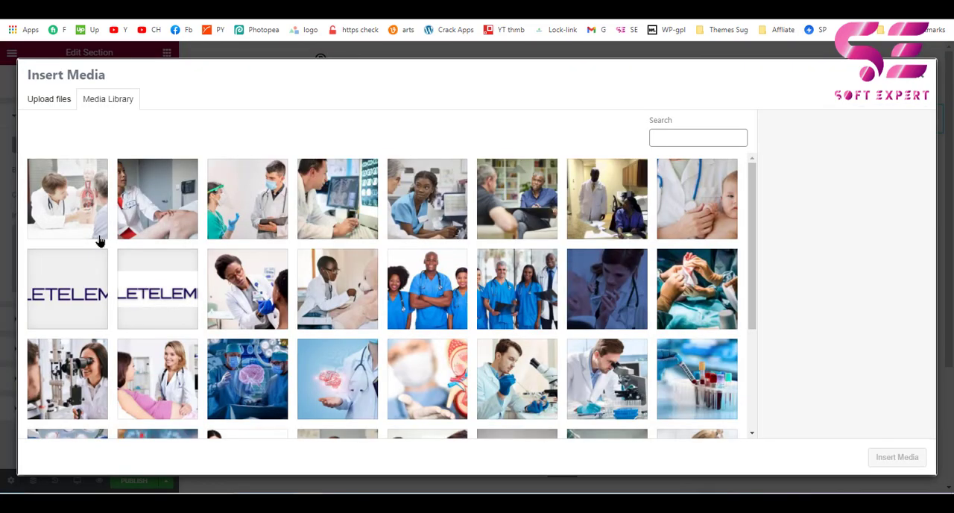
click(502, 214)
click(897, 457)
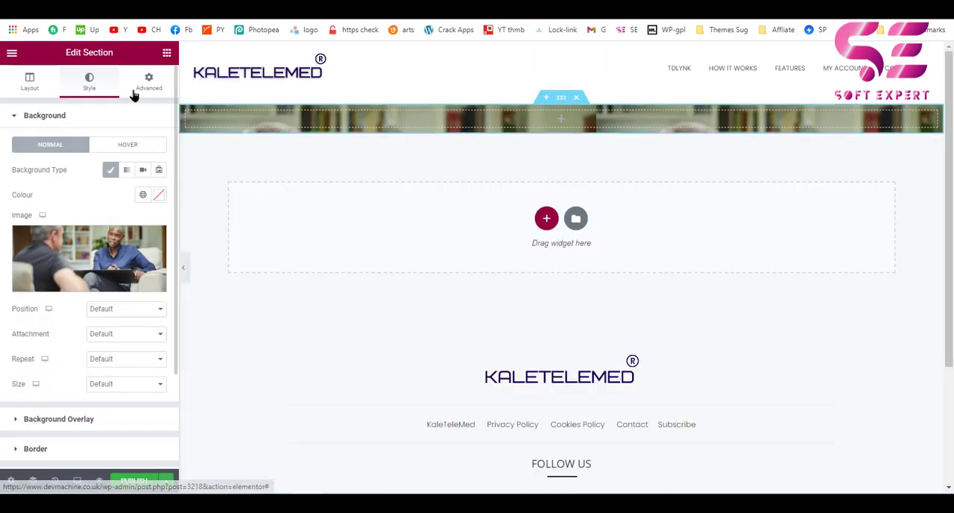
Change the section's height mode to Min Height and set the minimum height to 500 px.
click(49, 85)
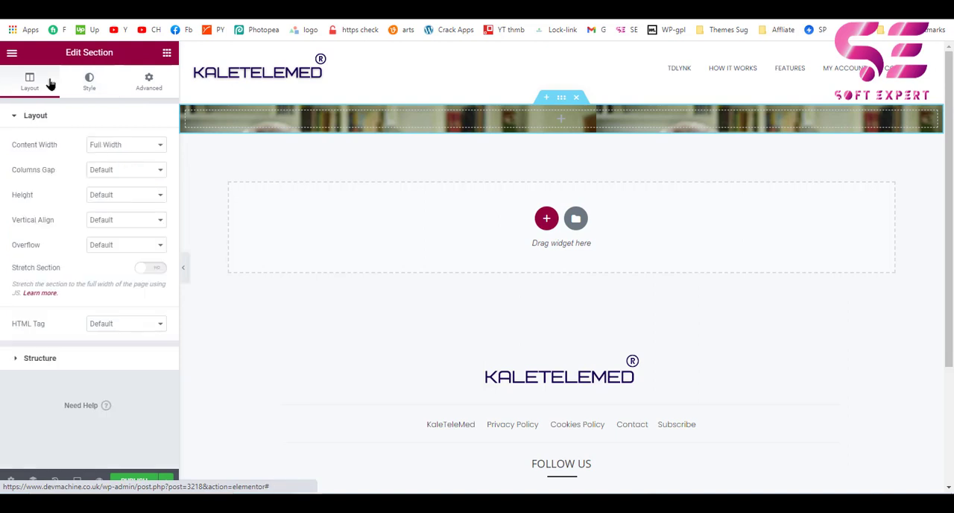
click(121, 196)
click(111, 249)
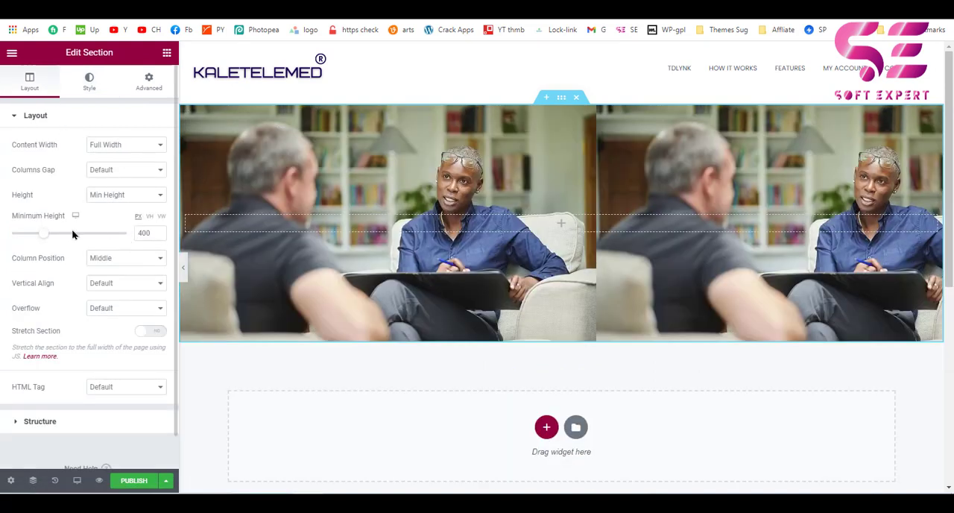
click(139, 233)
text(5)
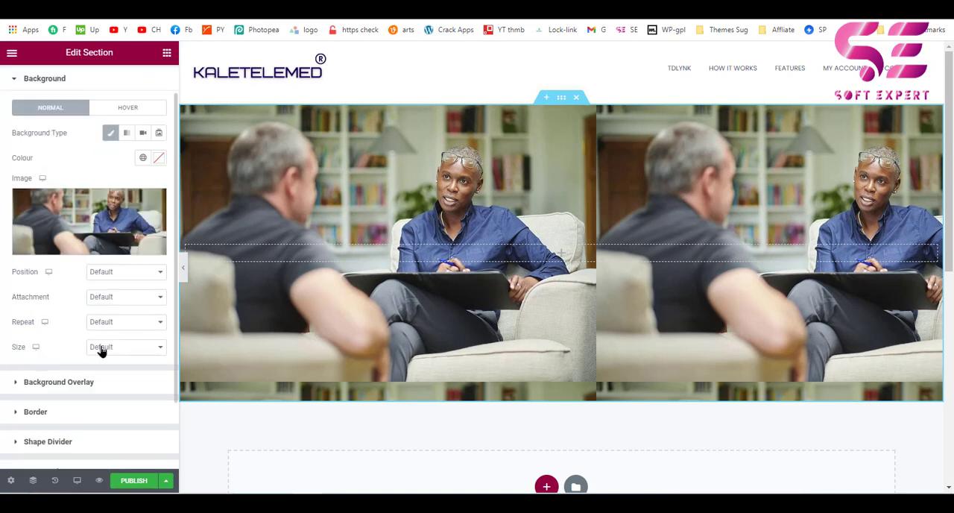
Set the section's background image size to Cover and its repeat option to No-repeat.
click(102, 349)
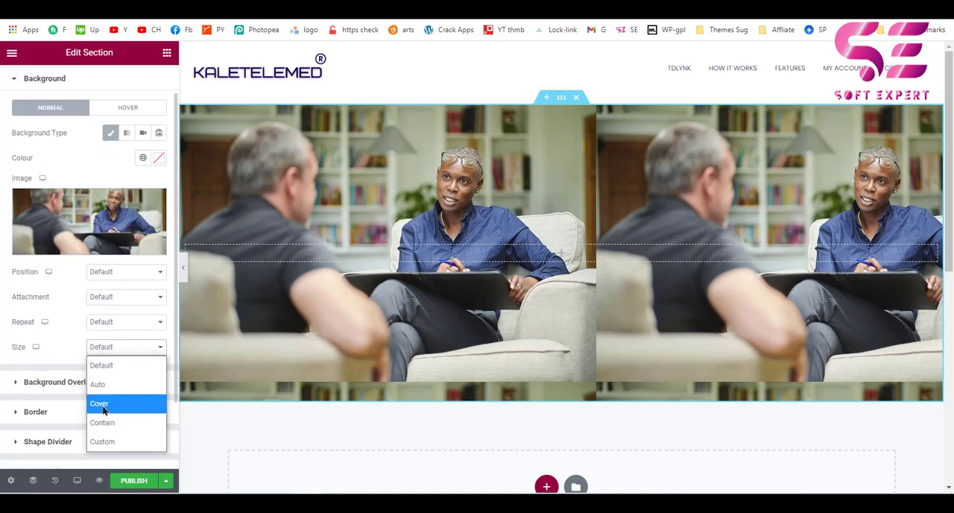
click(100, 403)
click(105, 327)
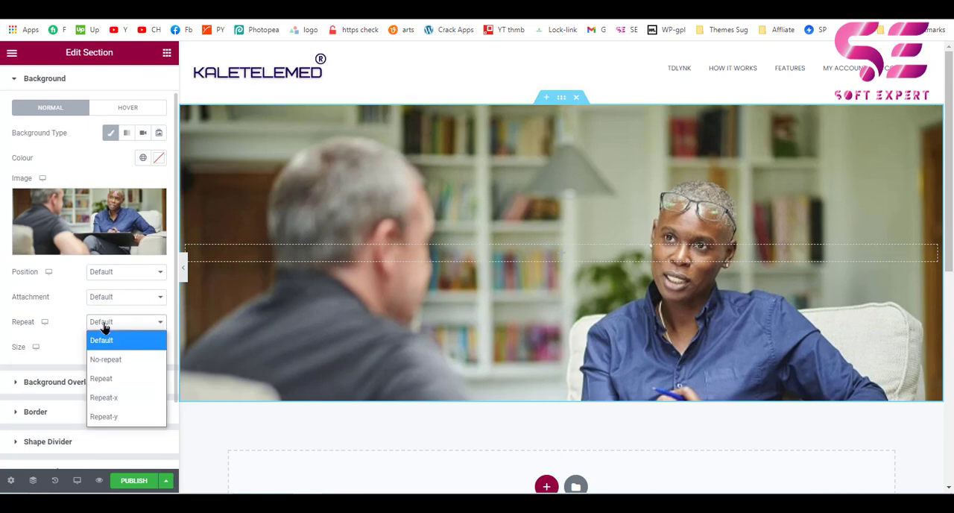
click(107, 359)
click(116, 273)
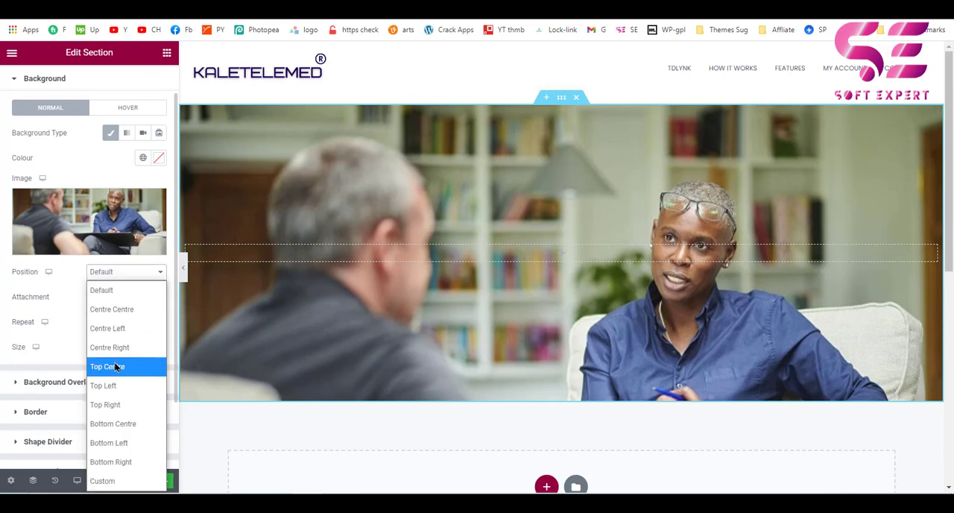
click(62, 286)
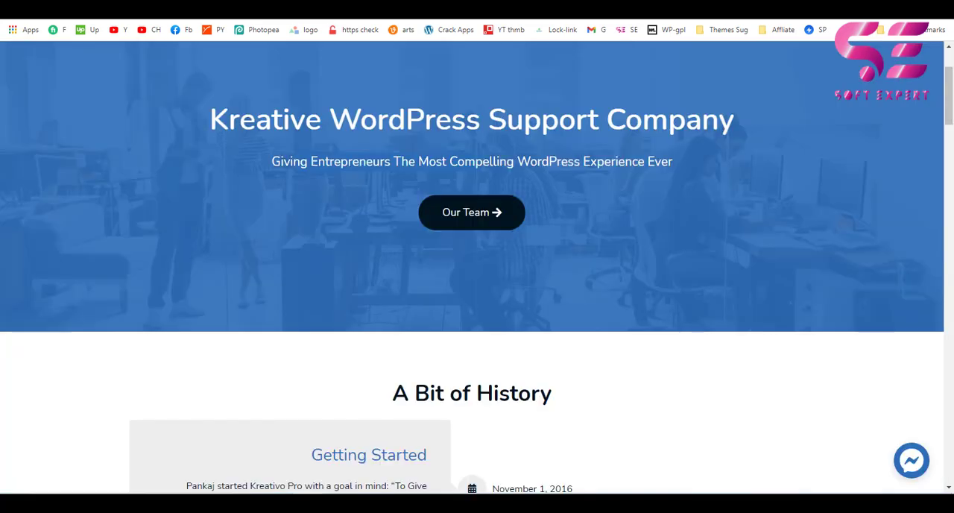
Sample the blue from the reference page's hero banner and apply it as the section's classic background overlay, #2C68AC at 0.71 opacity.
click(816, 15)
click(673, 246)
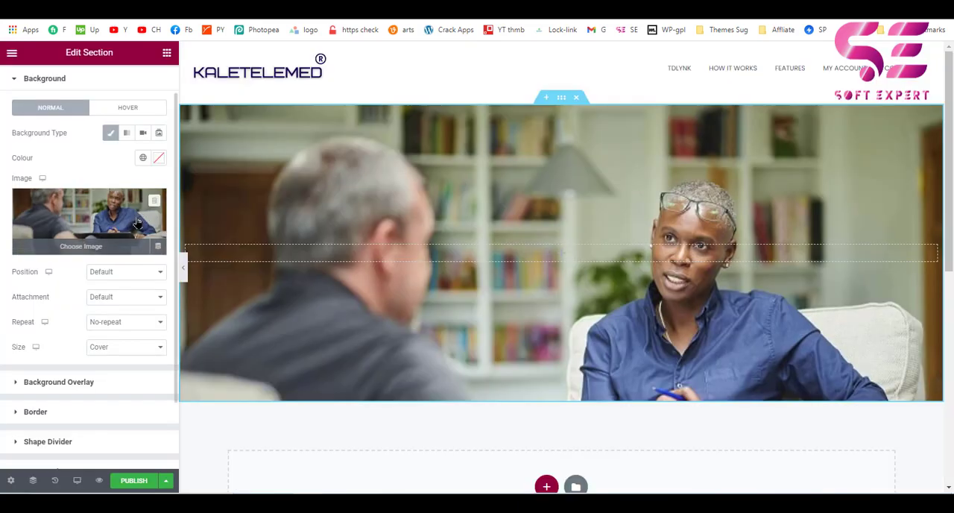
scroll(89, 339, down, 2)
click(32, 298)
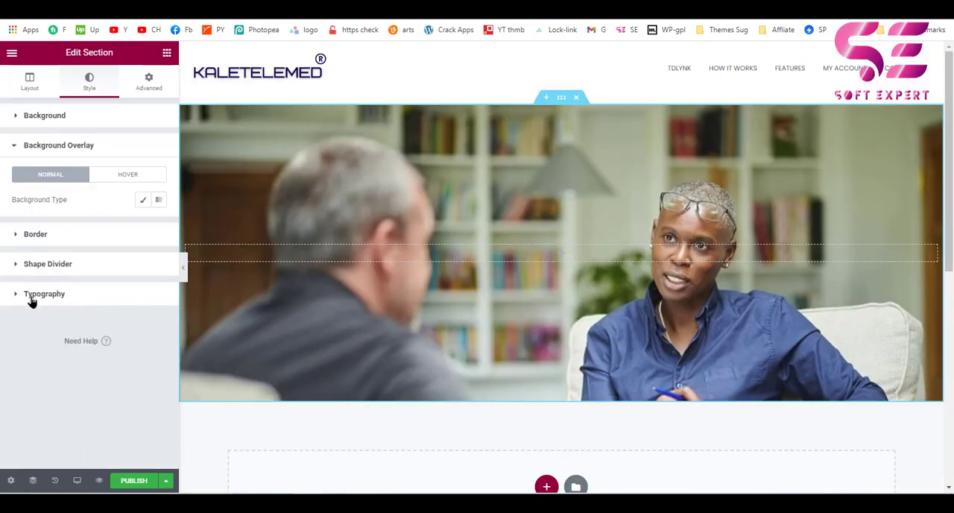
click(141, 203)
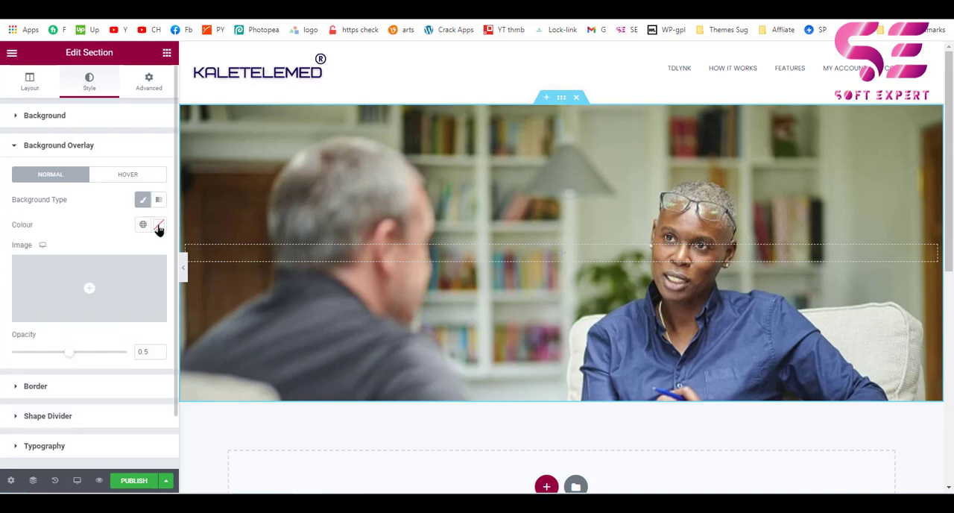
click(158, 227)
text(#2C68AC)
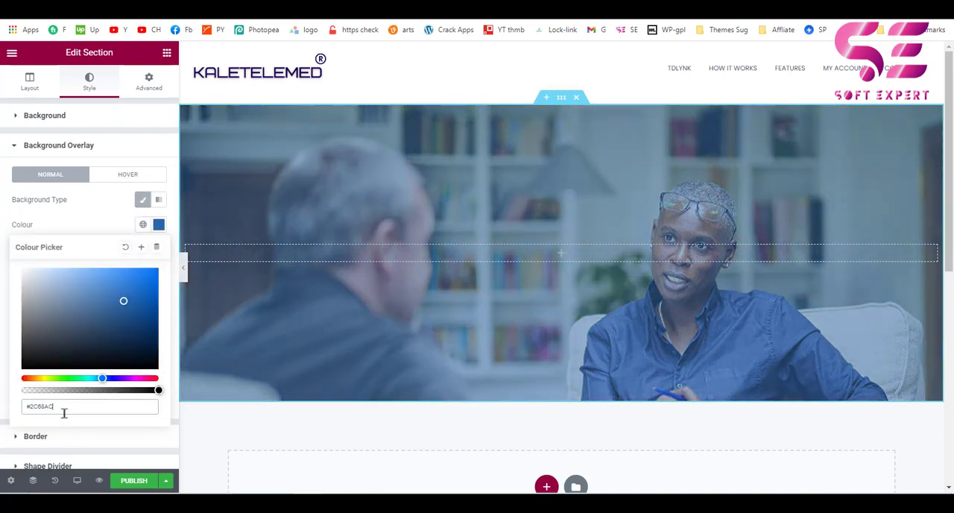
click(3, 365)
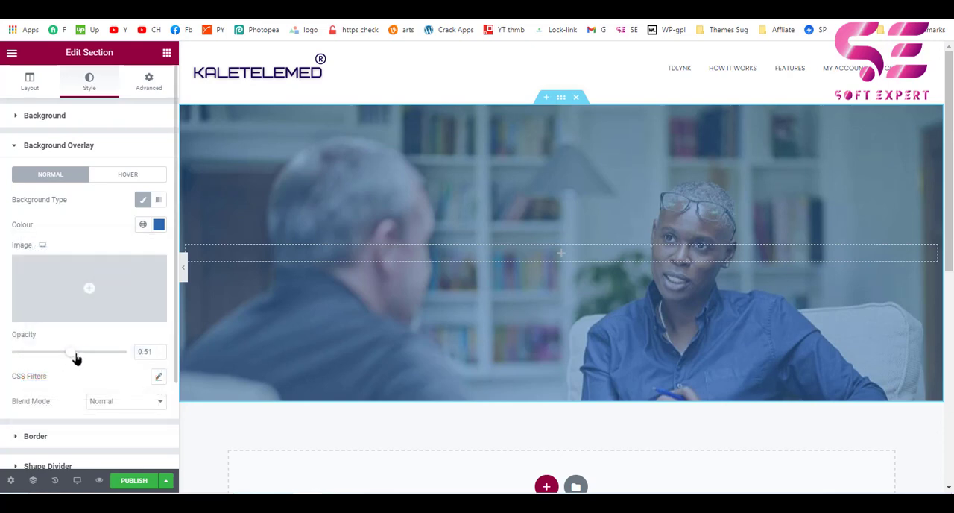
drag(75, 358, 95, 359)
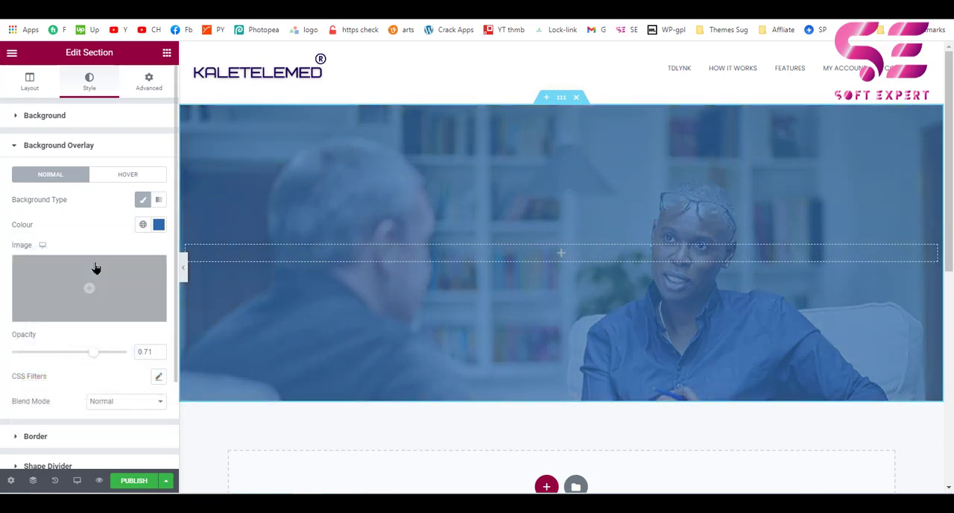
Place a Heading widget inside the section with the blue overlay.
click(167, 54)
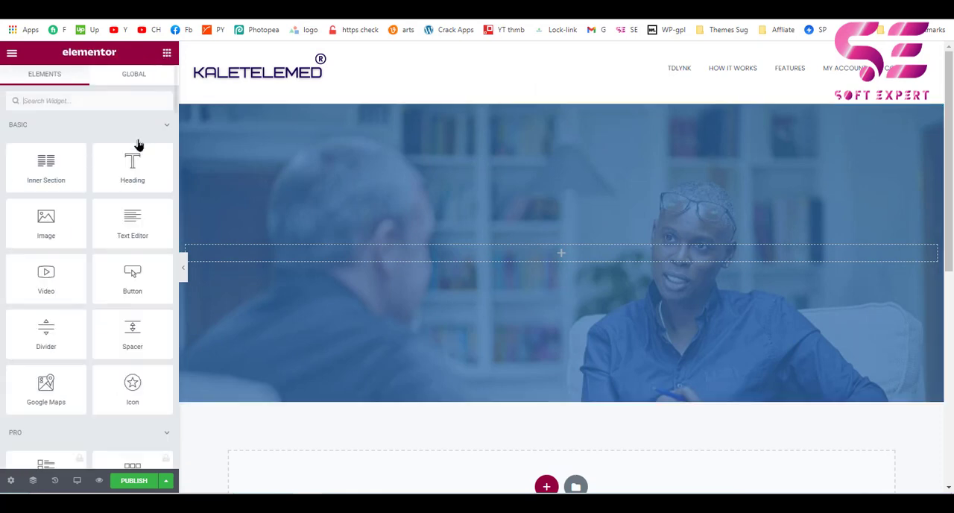
drag(117, 175, 345, 250)
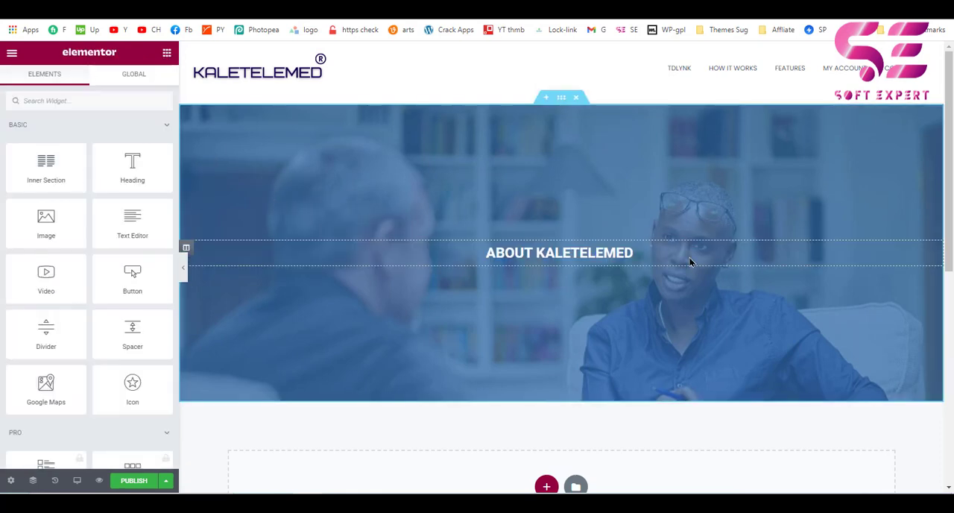
Duplicate the "About Kaletelemed" heading, set the copy's HTML tag to H2 and its title to "Giving Entrepreneurs The Most Compelling WordPress Experience Ever".
right_click(690, 261)
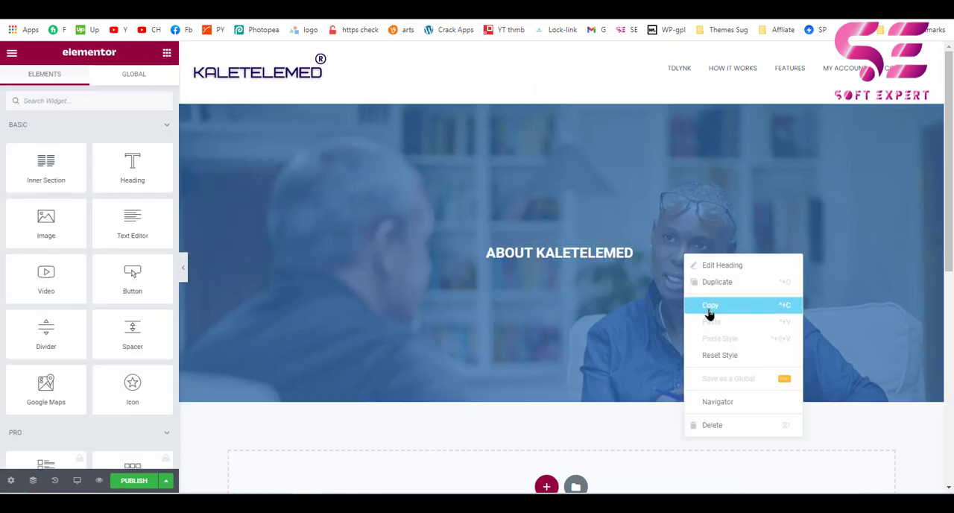
click(709, 294)
click(112, 287)
click(109, 328)
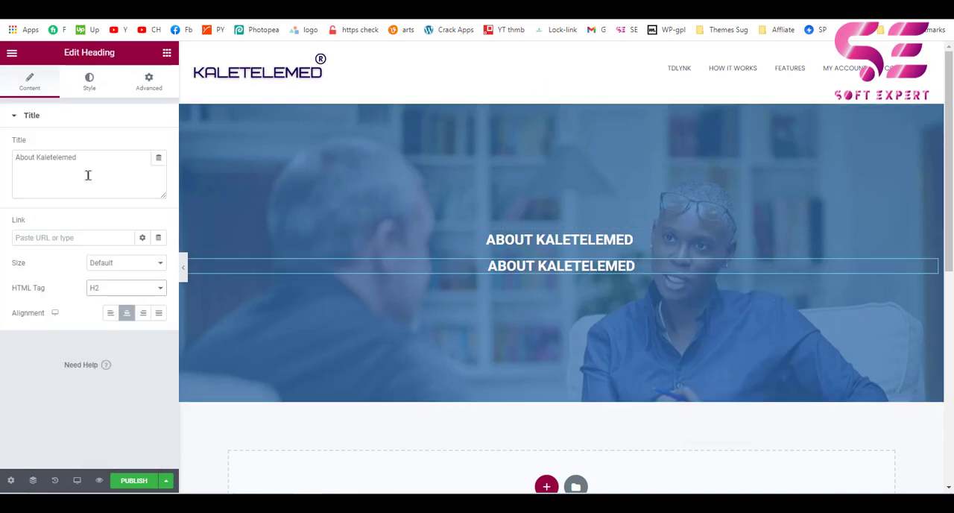
triple_click(87, 174)
text(Giving Entrepreneurs The Most Compelling WordPress Experience Ever)
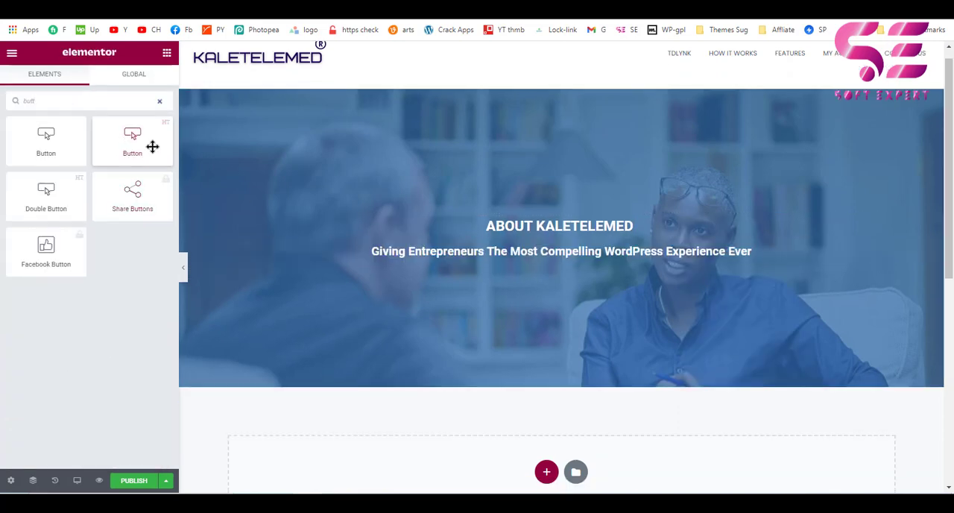
Add HT Mega's Button widget beneath the two headings, centre it and compare the banner with the reference page.
drag(132, 145, 518, 262)
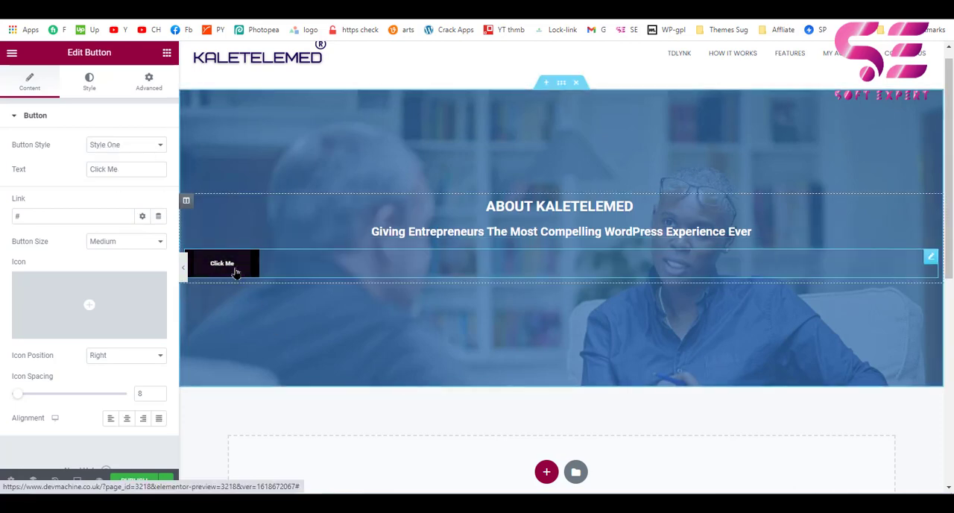
click(127, 418)
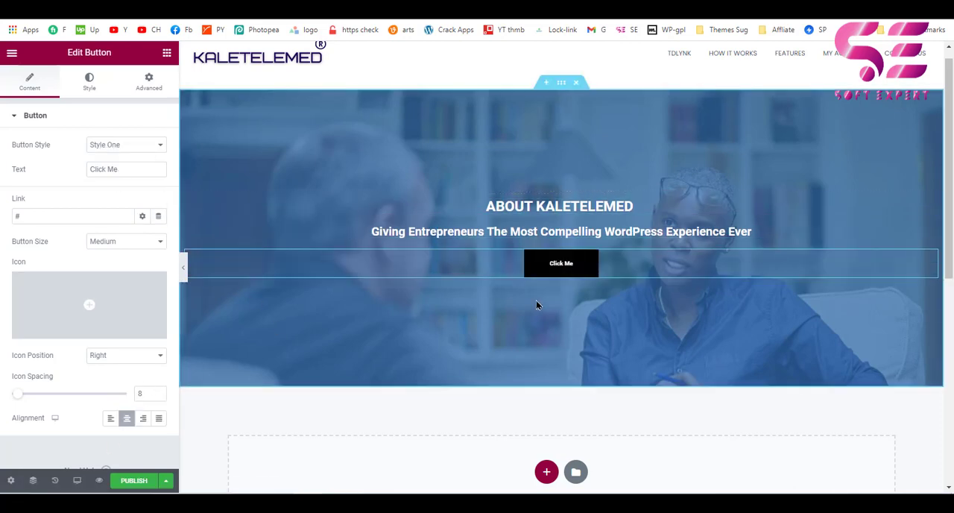
scroll(564, 290, down, 1)
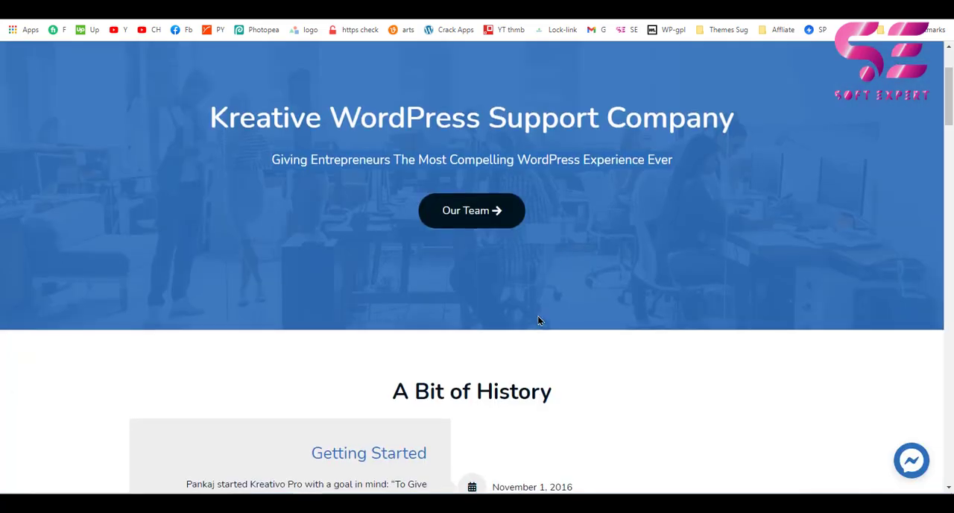
scroll(539, 319, down, 4)
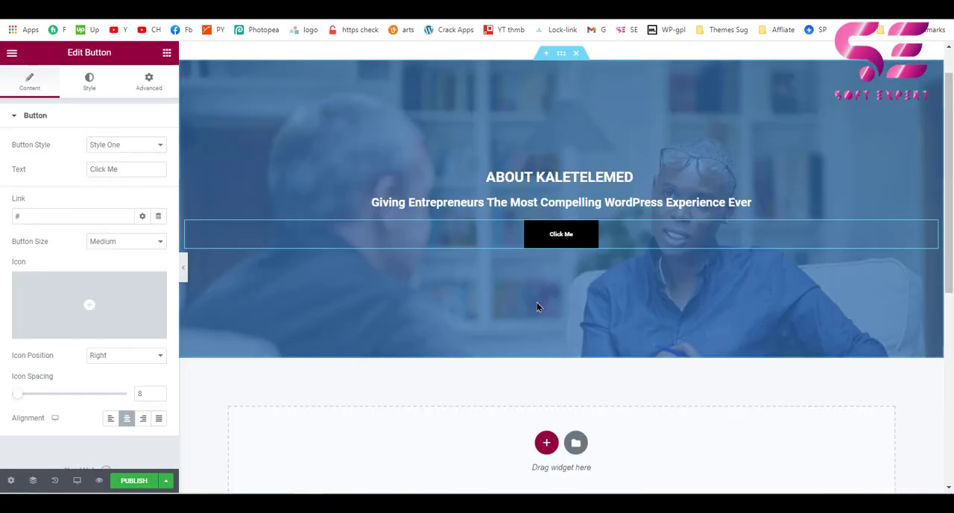
Add a single-column section below the hero banner with 80 px top and bottom padding, leaving the side padding at 0.
scroll(536, 302, down, 3)
click(547, 200)
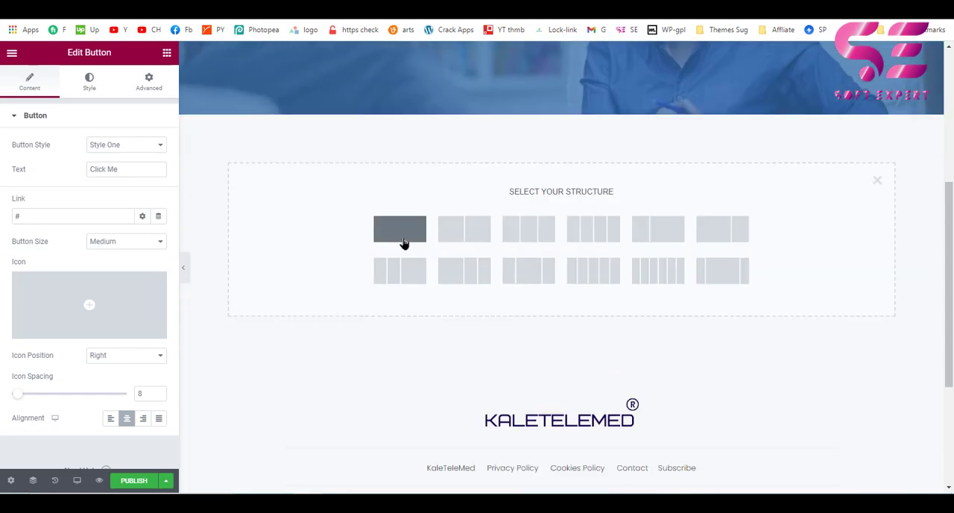
click(402, 242)
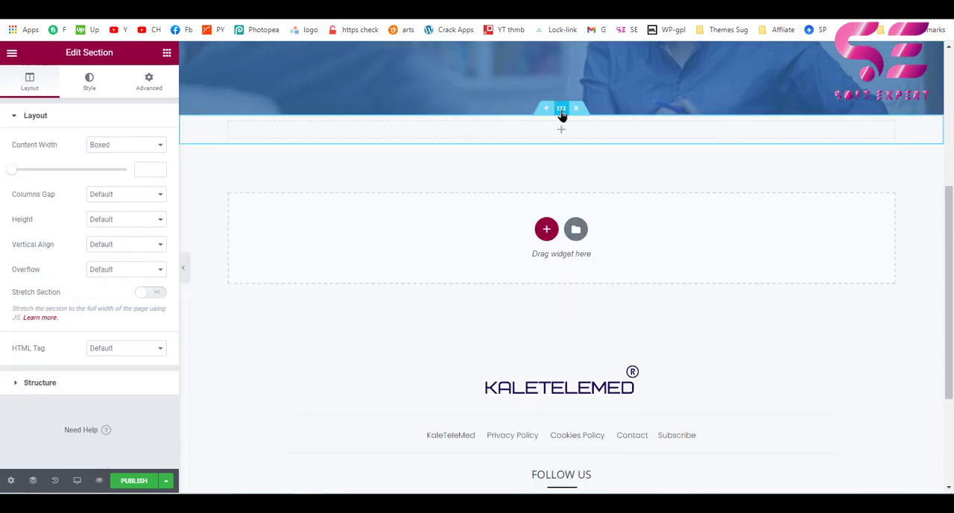
click(140, 90)
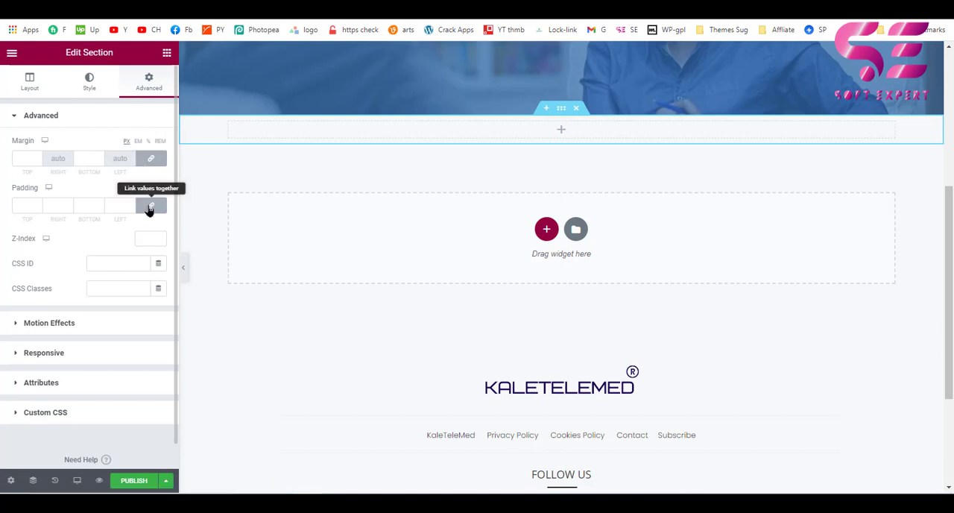
click(149, 208)
click(16, 206)
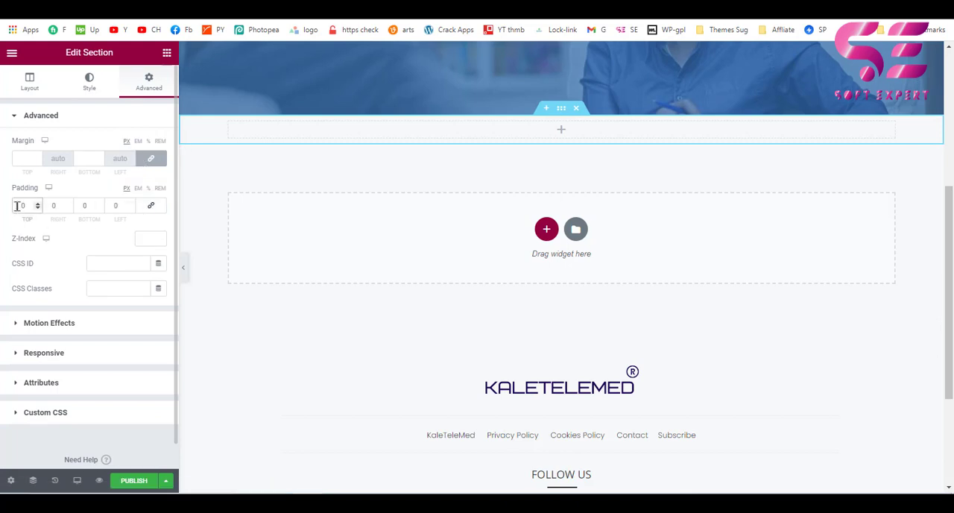
text(8)
click(81, 205)
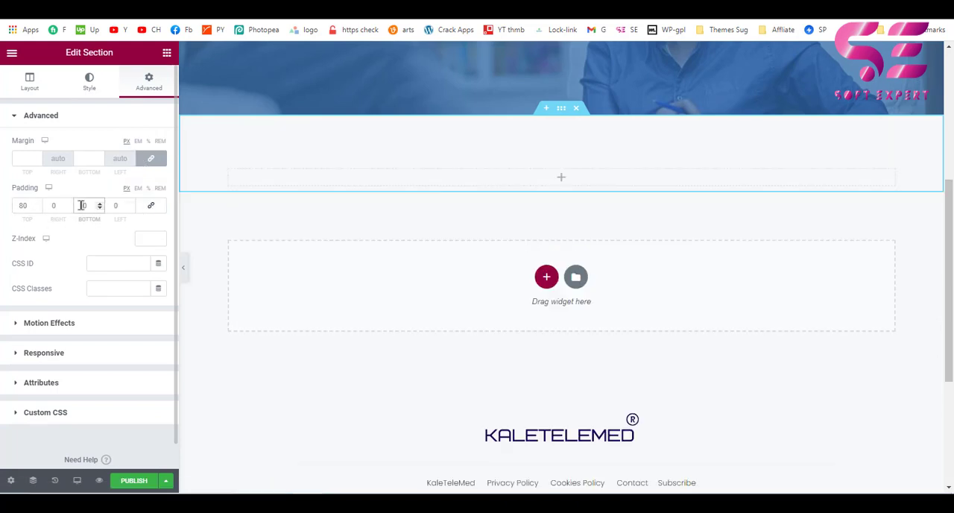
text(8)
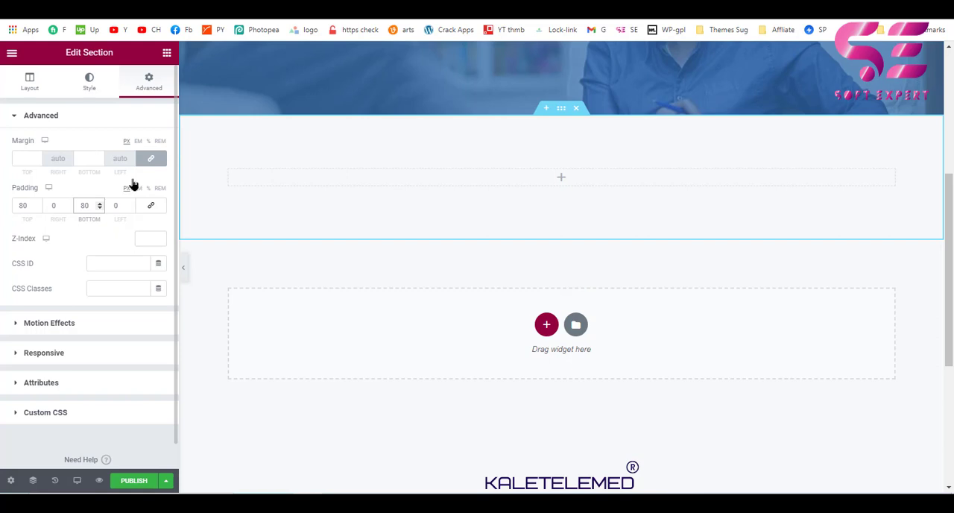
Search the widgets for "tim" and place HT Mega's Verticle Timeline widget in the new section.
click(167, 52)
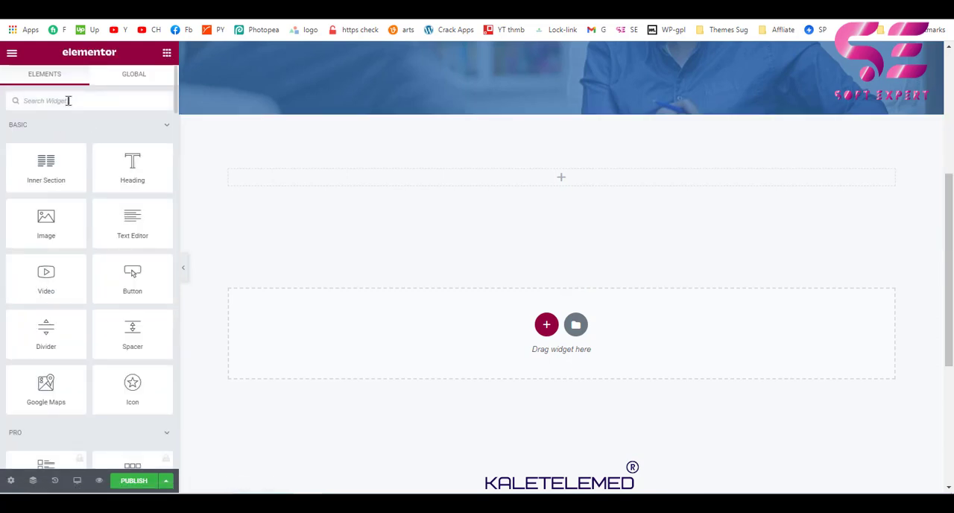
text(tim)
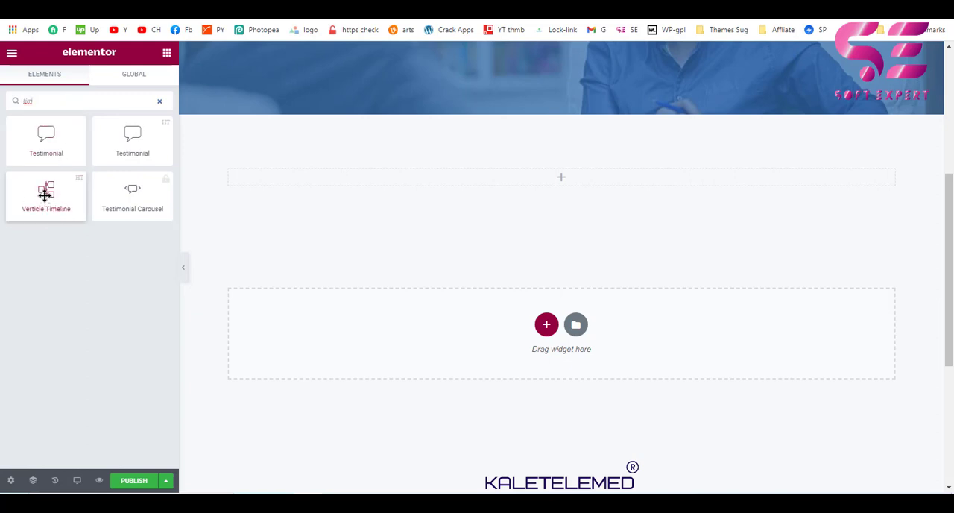
drag(45, 194, 428, 187)
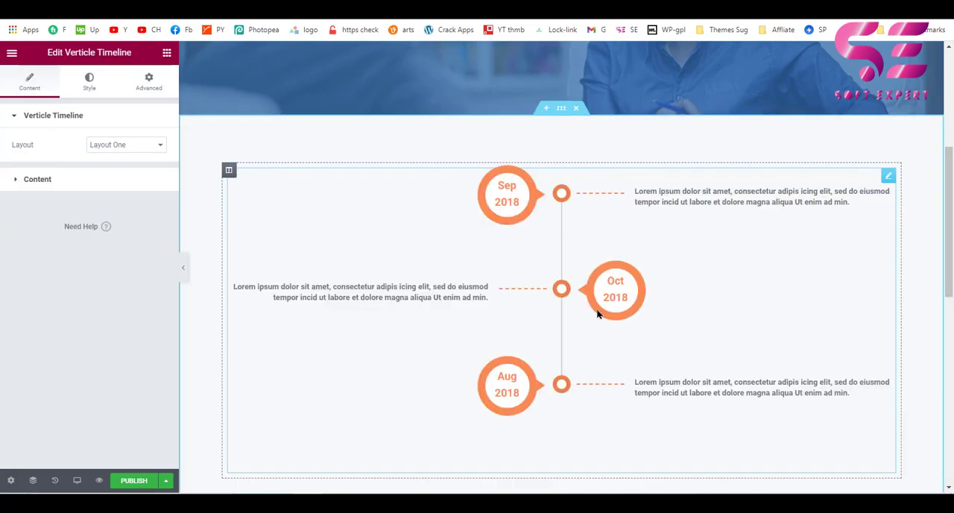
scroll(598, 314, down, 1)
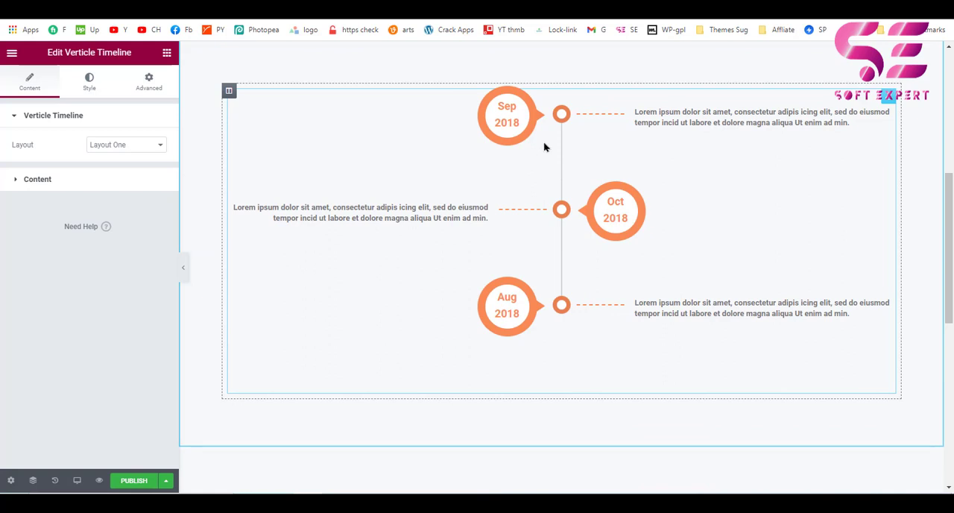
scroll(545, 147, up, 1)
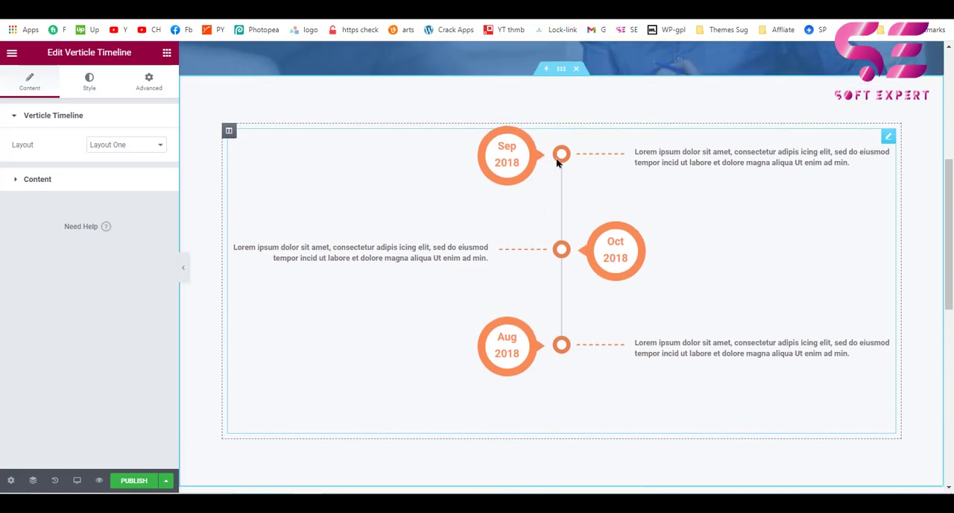
Try Layout Two for the timeline, and settle on Layout Three.
click(119, 149)
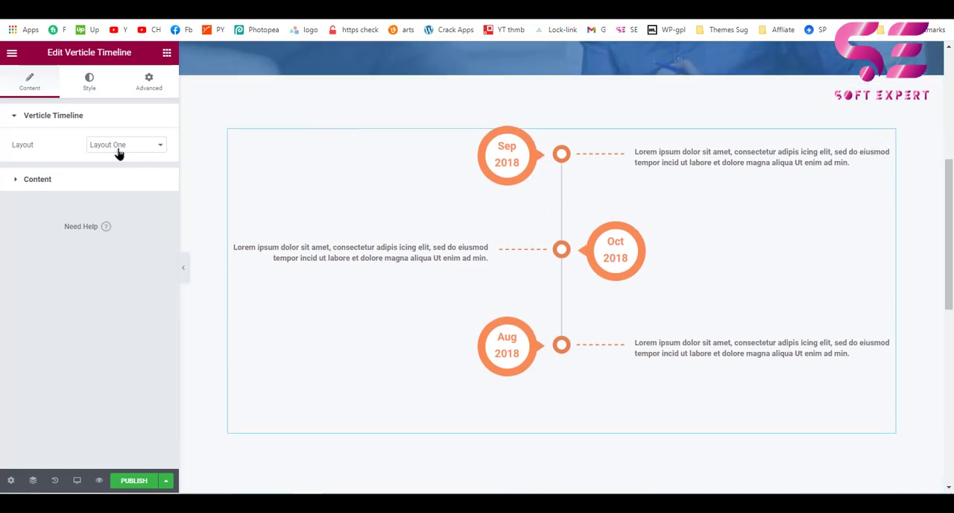
click(118, 164)
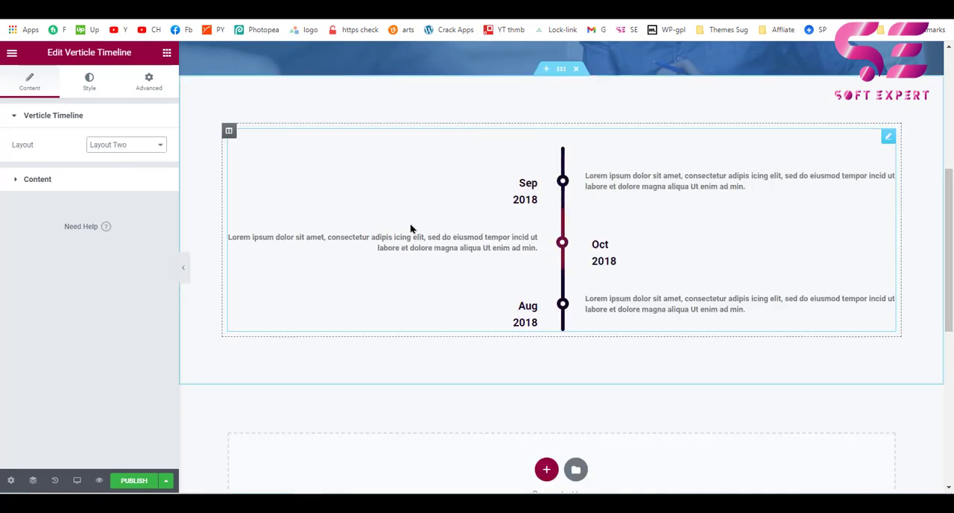
click(127, 148)
click(123, 201)
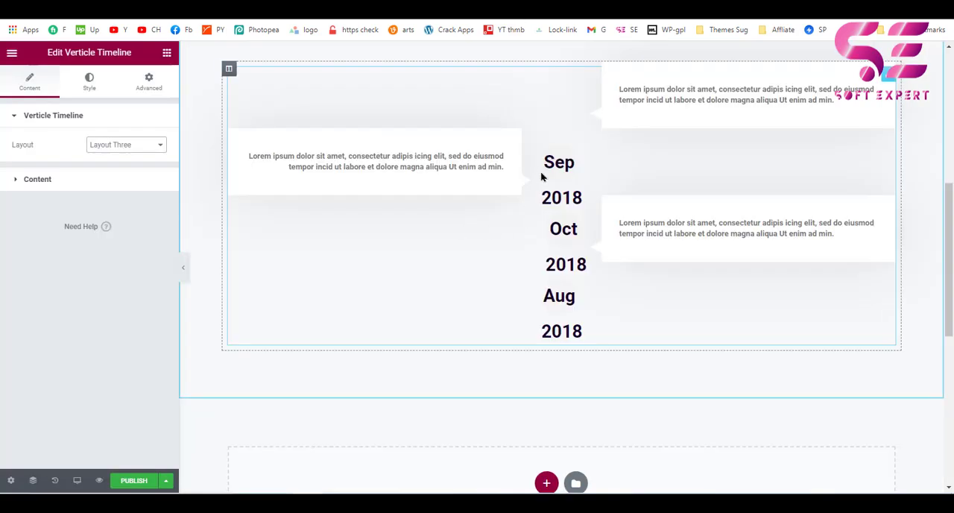
Copy the calendar icon's HTML element from the reference page's timeline and paste it as the first timeline item's content date.
click(54, 182)
click(39, 201)
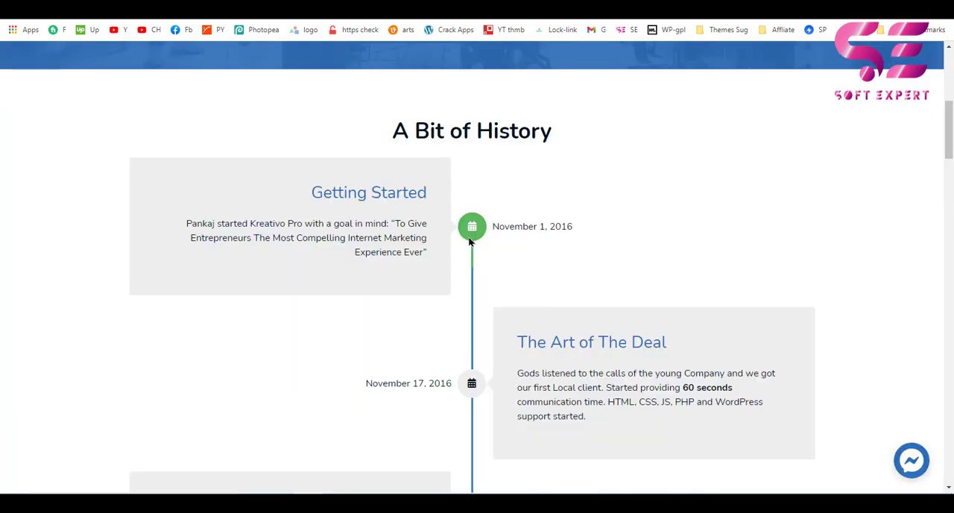
right_click(476, 231)
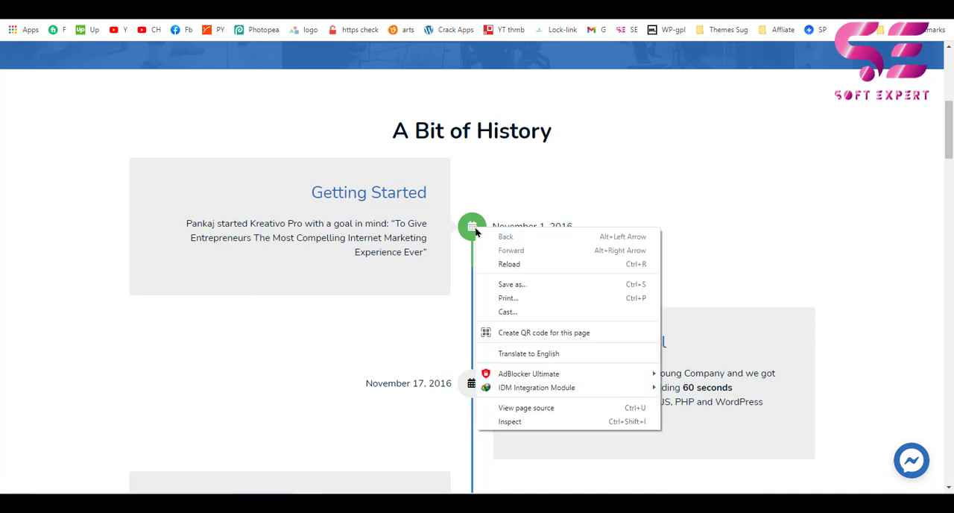
click(510, 423)
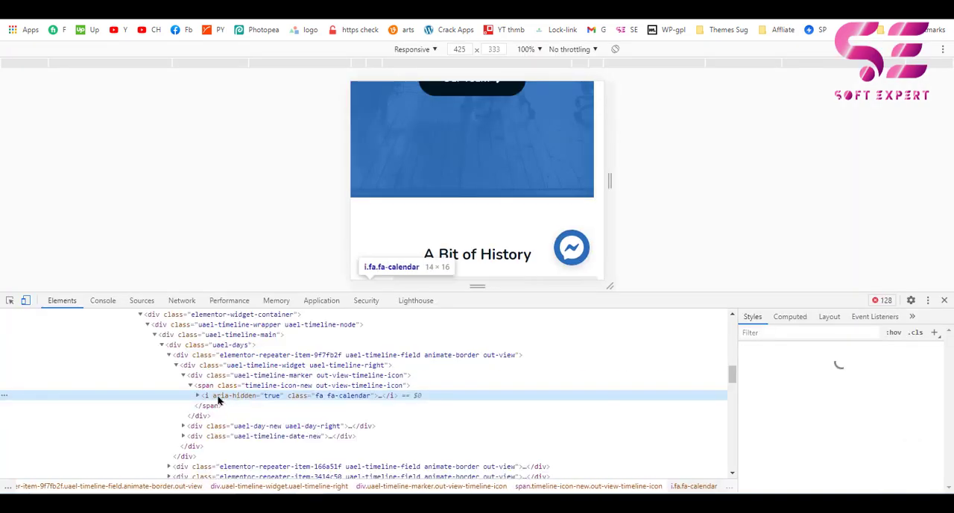
right_click(214, 396)
click(242, 190)
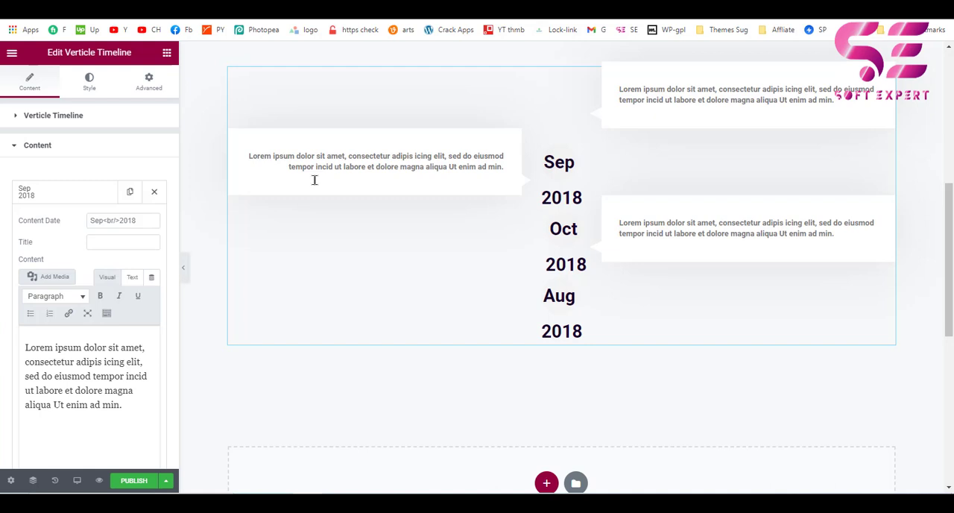
drag(146, 222, 85, 222)
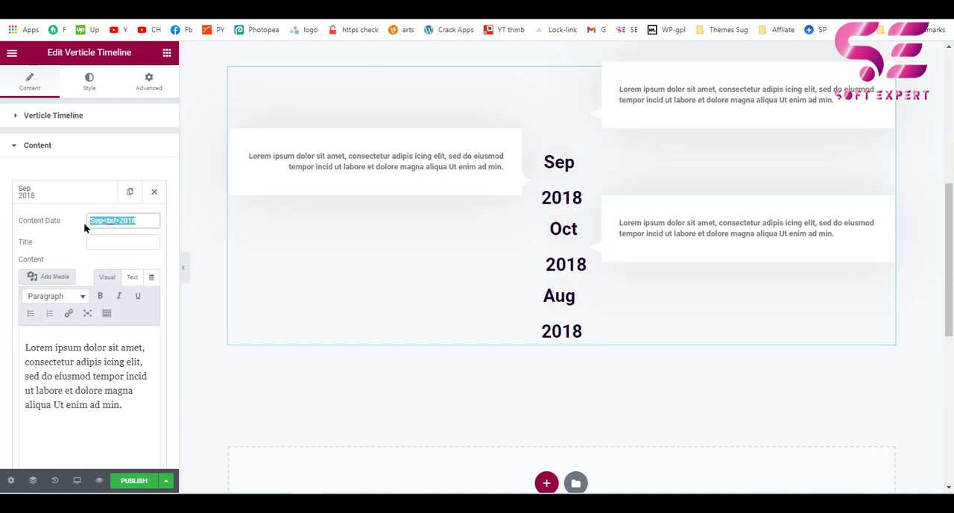
text(<i class="fa fa-calendar"></i>)
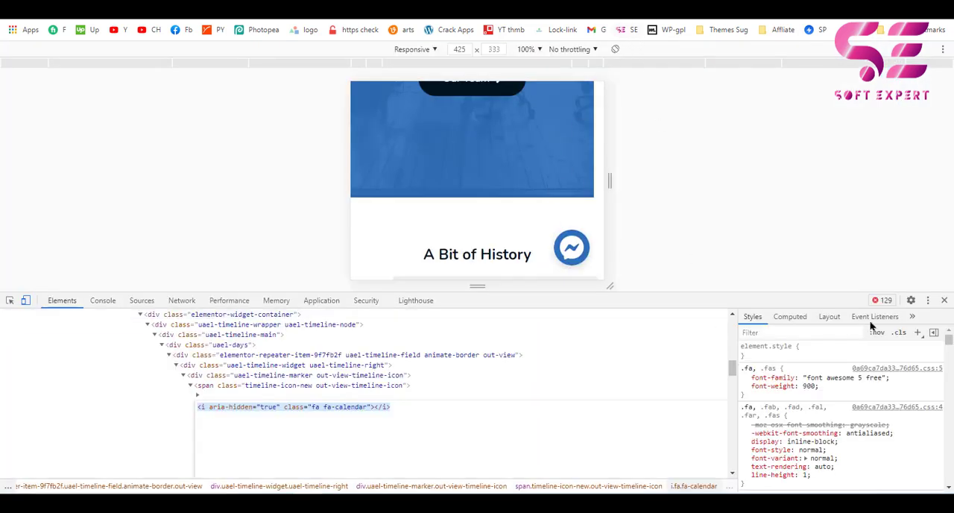
click(944, 301)
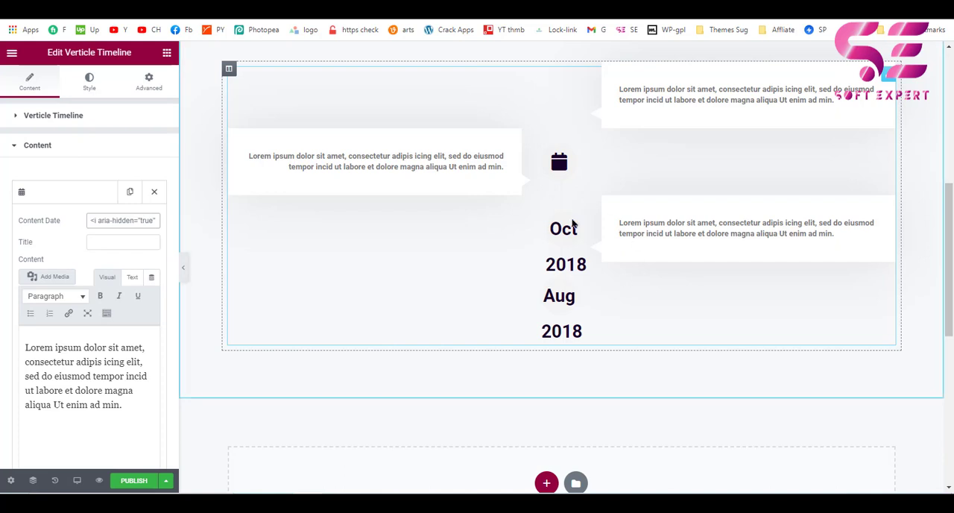
Duplicate the calendar-icon item to make five timeline items and delete the Oct 2018 and Aug 2018 items.
click(45, 195)
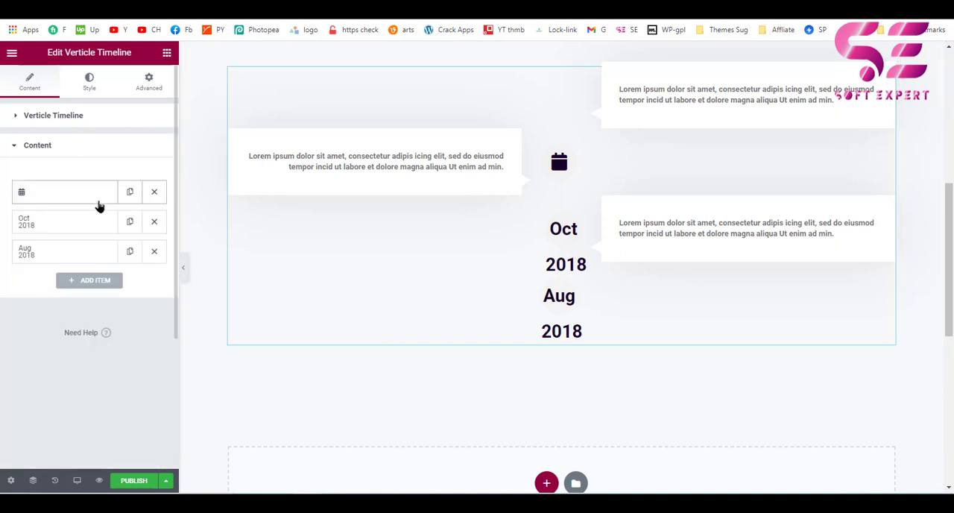
click(130, 192)
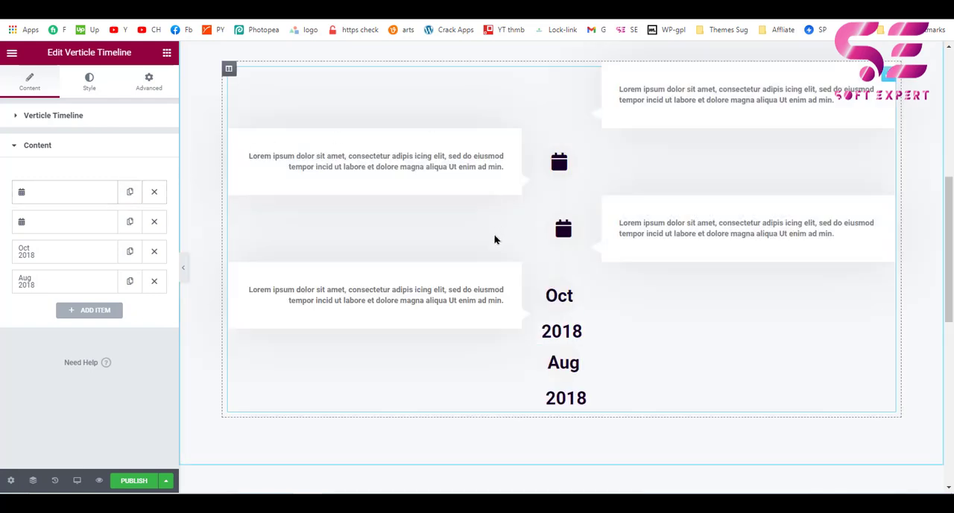
click(128, 221)
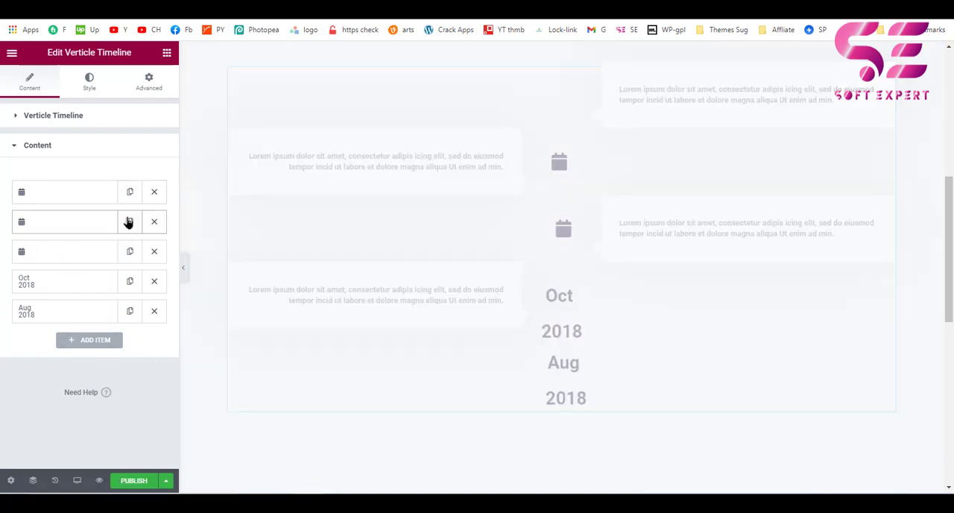
click(154, 287)
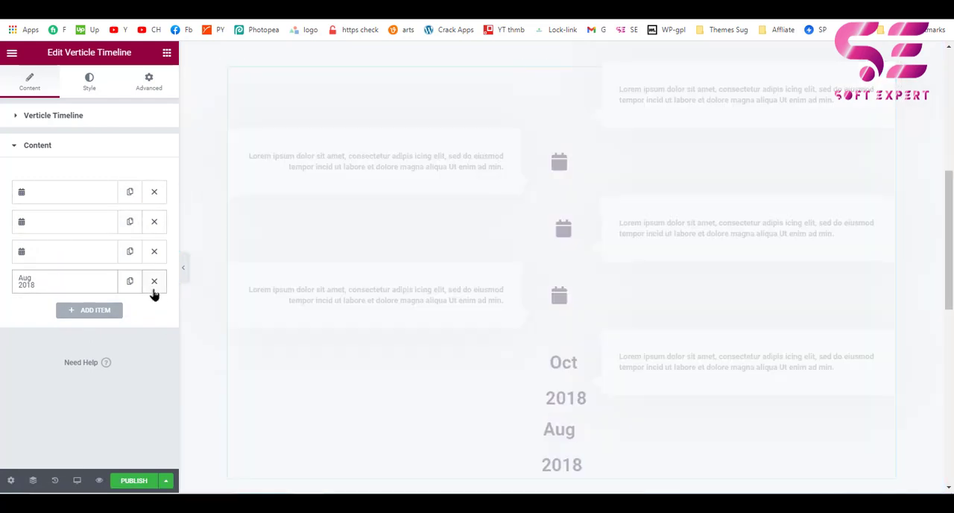
click(155, 287)
click(130, 221)
click(130, 221)
scroll(622, 303, down, 1)
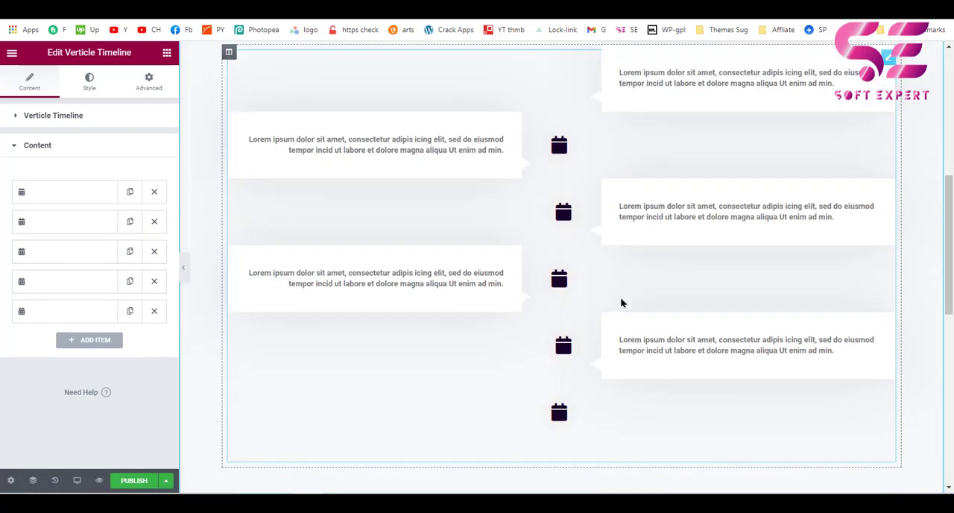
scroll(523, 342, up, 1)
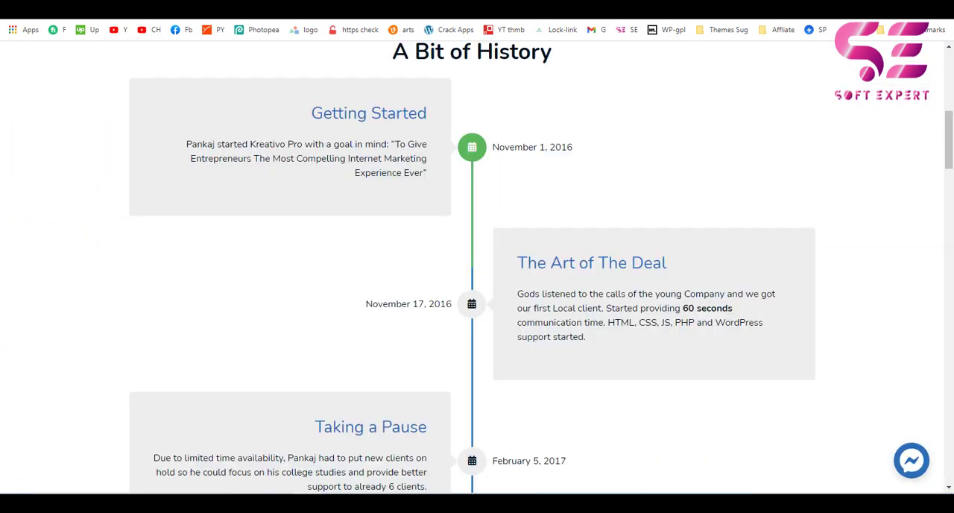
Fill the first timeline item with the title "Getting Started" and the matching paragraph copied from the reference page.
drag(333, 116, 429, 178)
key(ctrl+c)
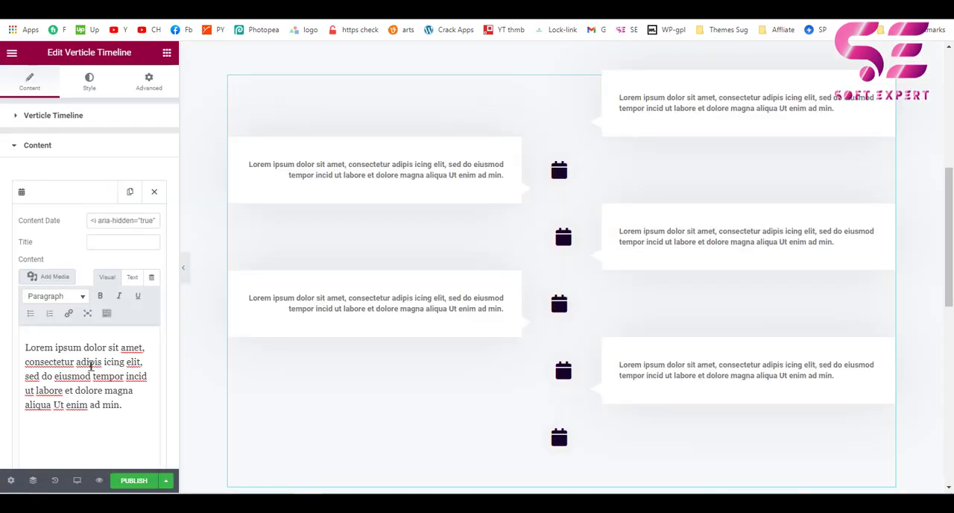
key(ctrl+a)
key(ctrl+v)
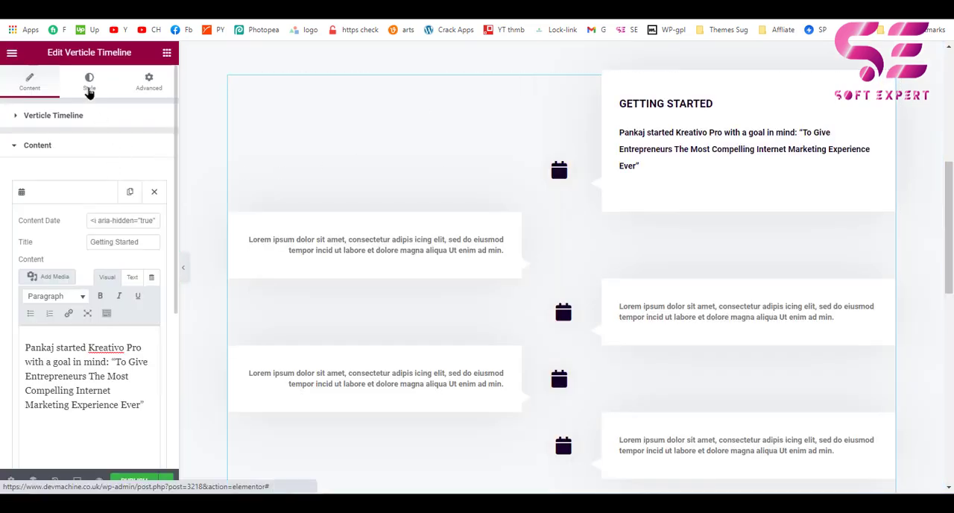
Sample the blue of the reference page's "Getting Started" title and apply #2C6EBA as the timeline's title color.
click(89, 83)
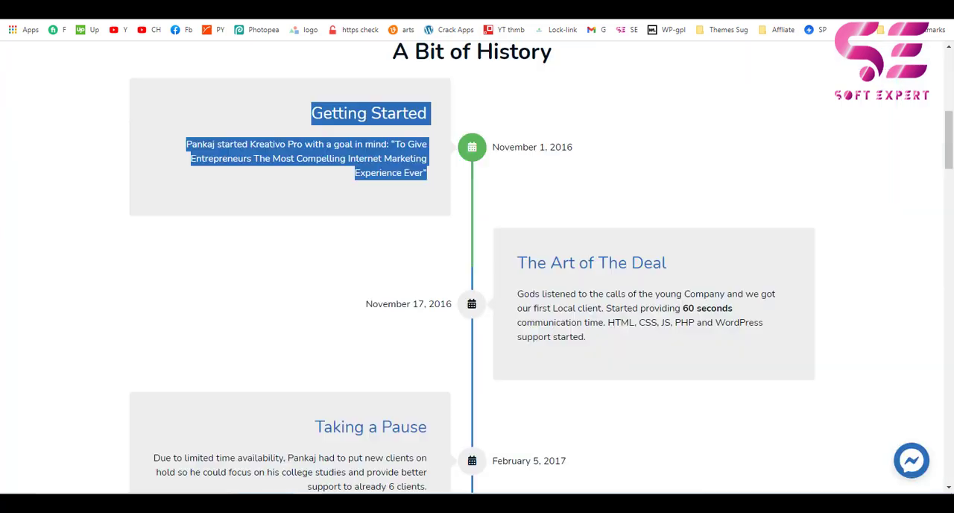
click(398, 116)
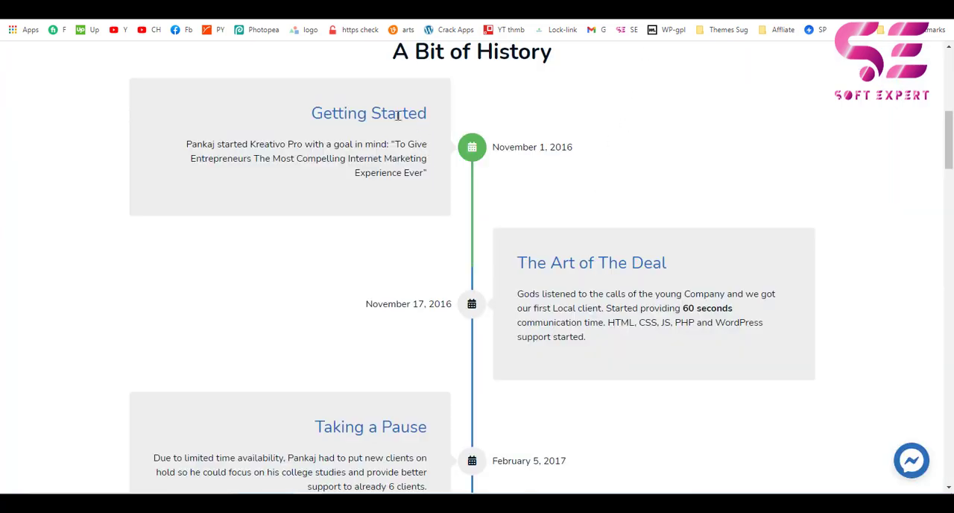
click(823, 16)
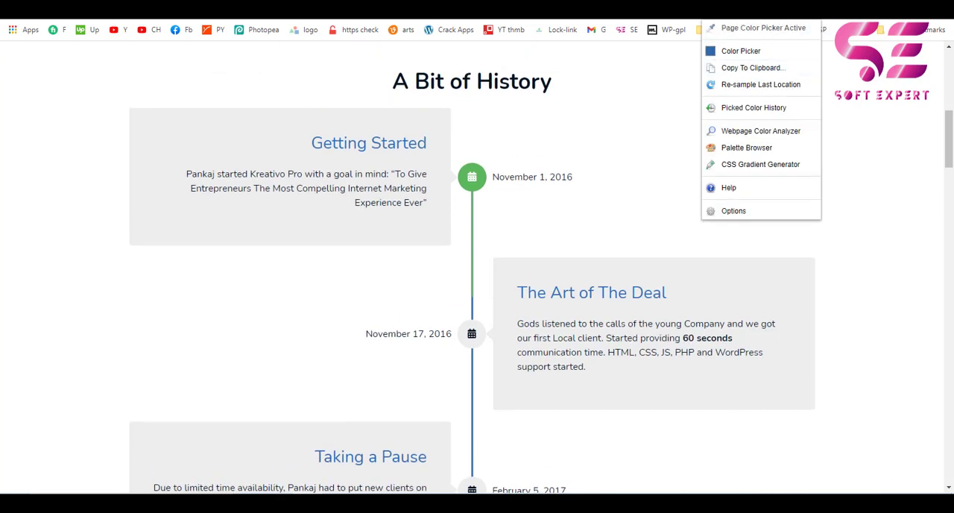
click(407, 141)
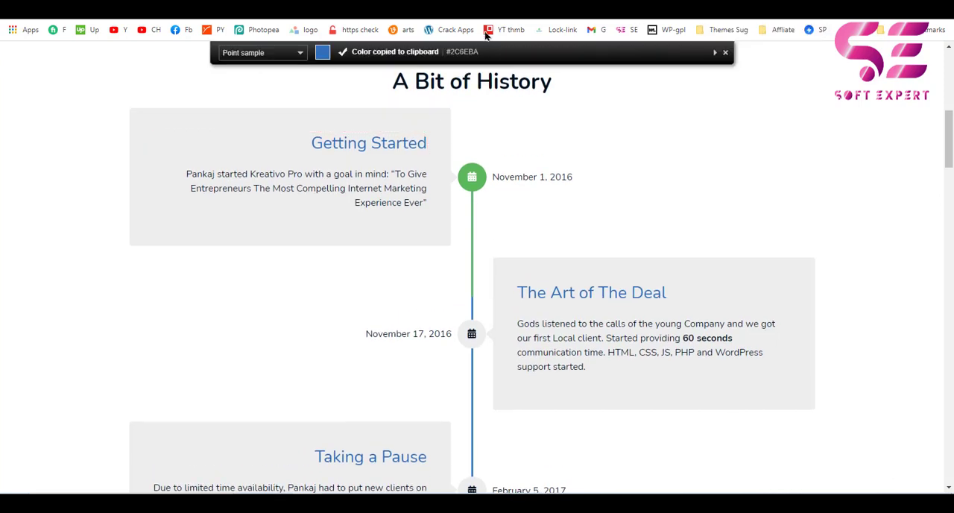
click(437, 5)
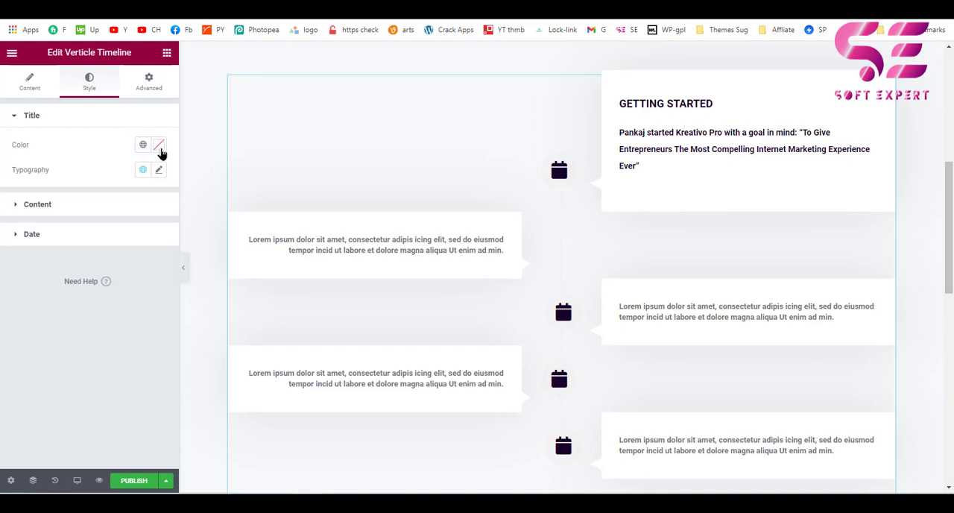
click(159, 146)
key(ctrl+v)
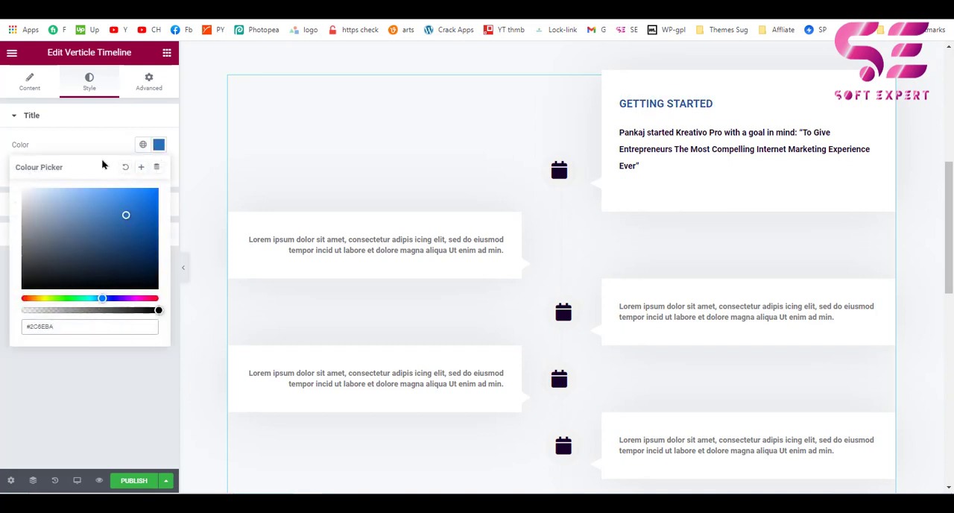
Give the timeline a green date color, a salmon primary color and a muted reddish line color in the date styling.
click(104, 145)
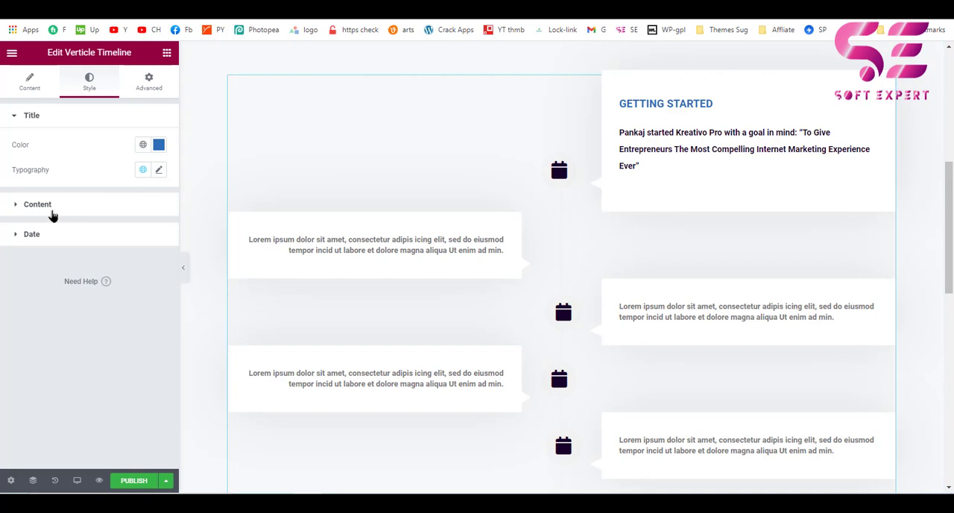
click(39, 205)
click(32, 235)
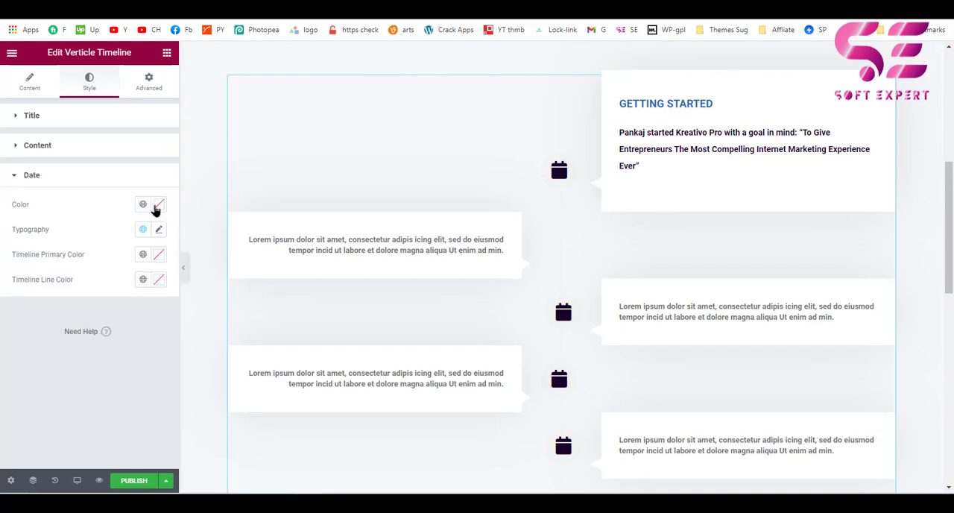
click(155, 210)
click(67, 357)
drag(96, 286, 118, 264)
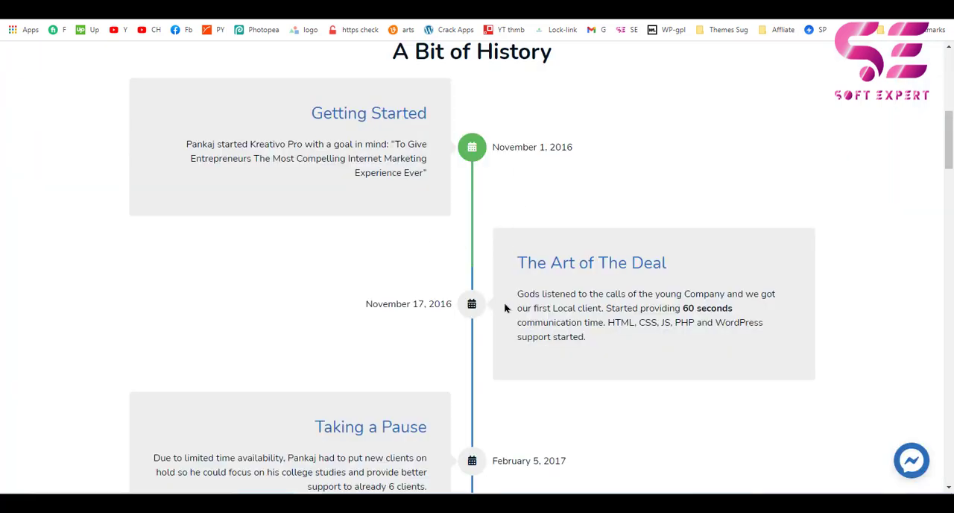
Check the reference page's timeline colors and set the Timeline Line Color to the title's blue, #2C6EBA.
scroll(492, 352, down, 1)
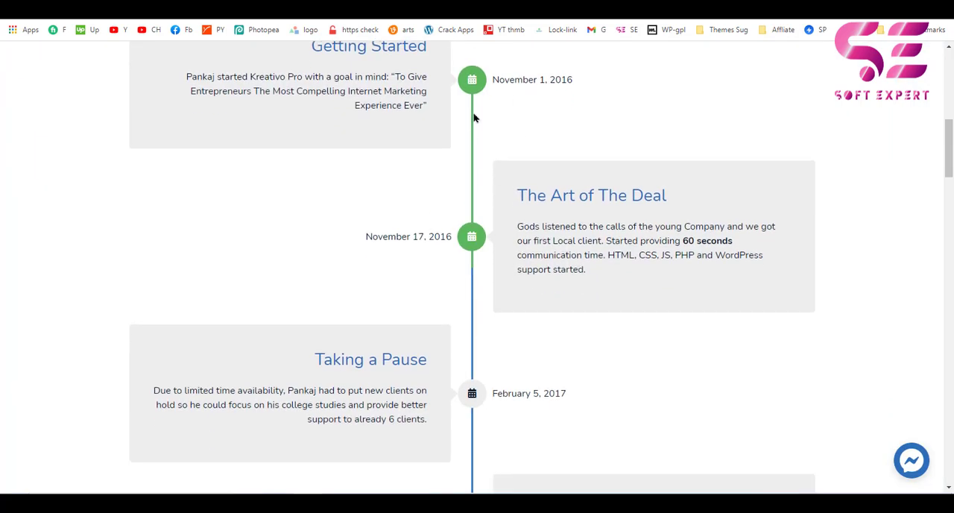
scroll(765, 100, up, 1)
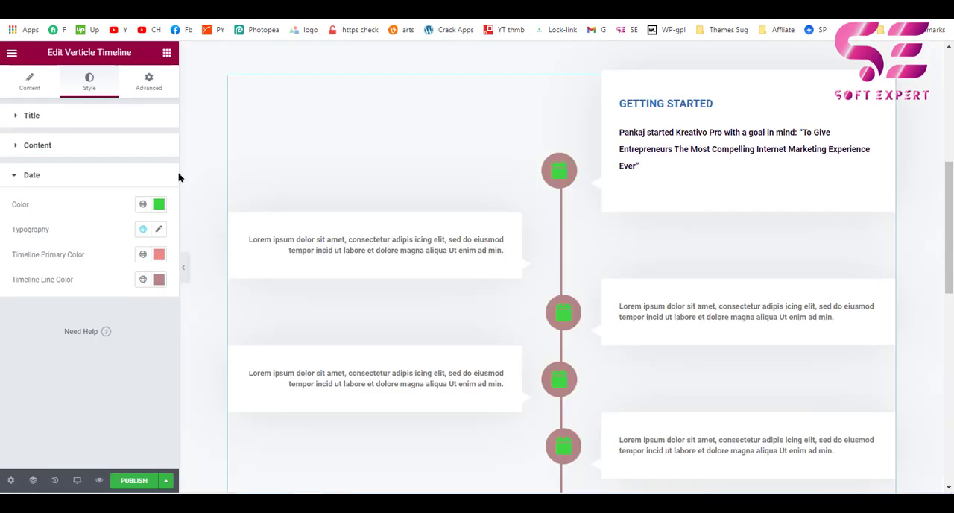
click(159, 279)
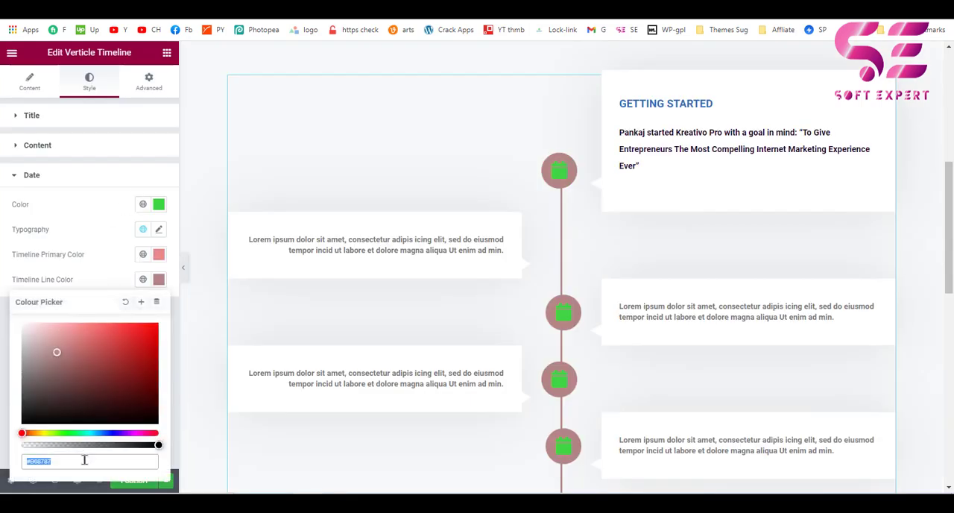
key(ctrl+v)
click(116, 275)
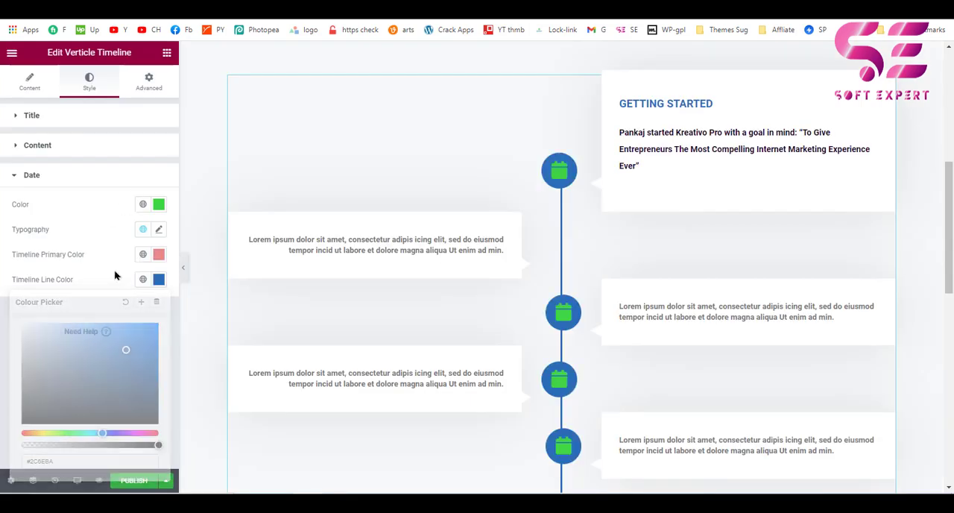
Change the timeline's date color to near-white for the calendar icons.
click(159, 204)
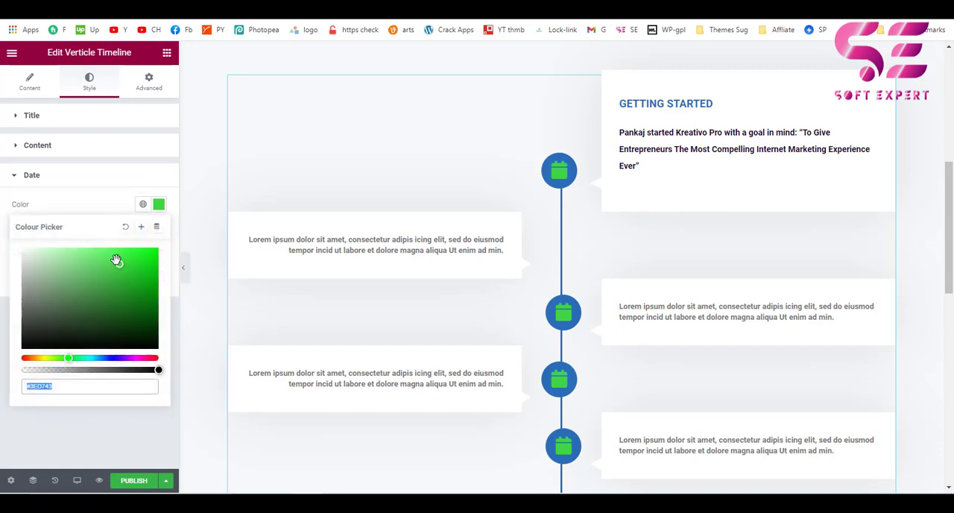
drag(76, 291, 28, 248)
click(90, 179)
scroll(537, 203, down, 2)
scroll(536, 204, up, 1)
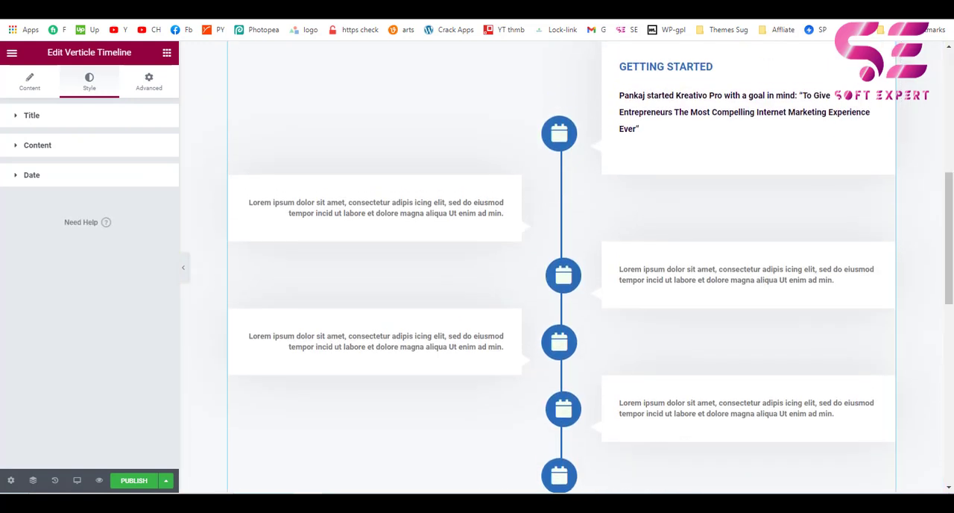
Examine the rest of the reference page, from the remaining timeline entries to the Our Values boxes.
key(ctrl+Tab)
scroll(551, 299, down, 10)
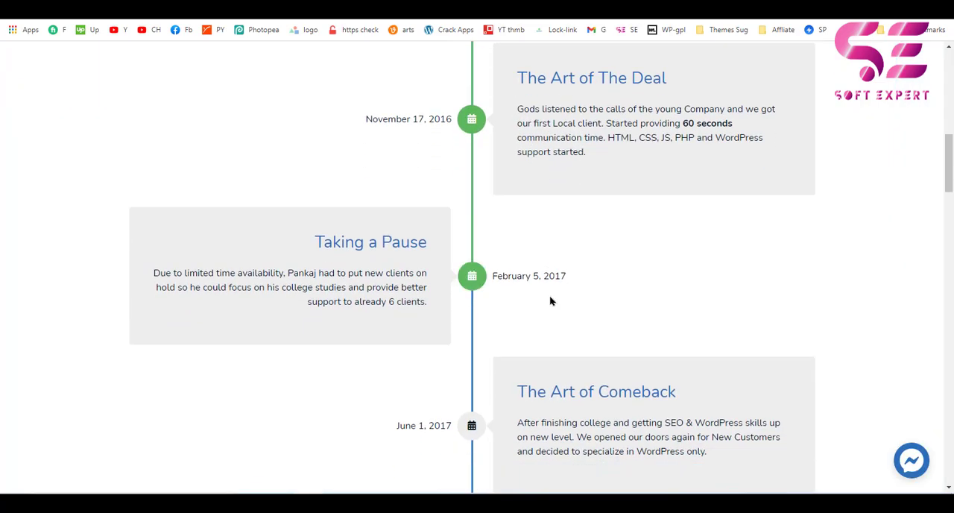
scroll(647, 243, down, 12)
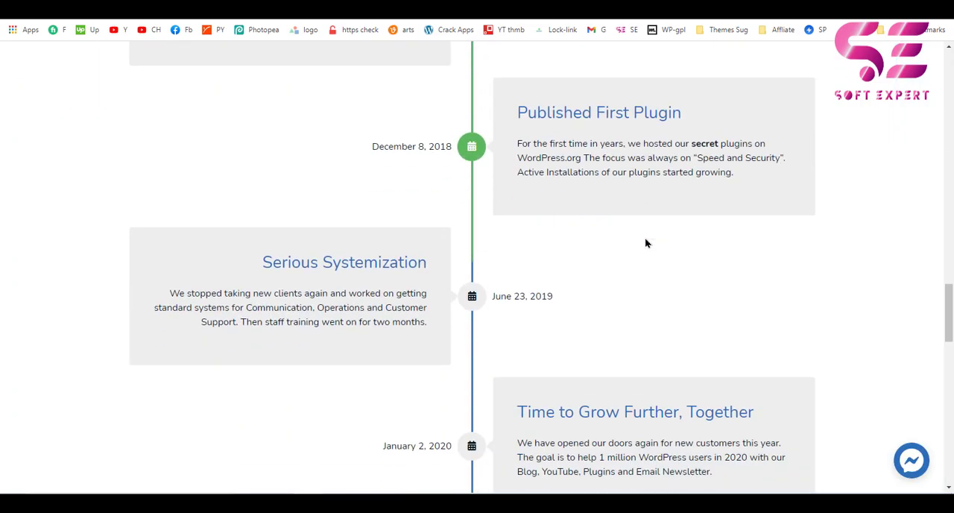
scroll(357, 147, up, 1)
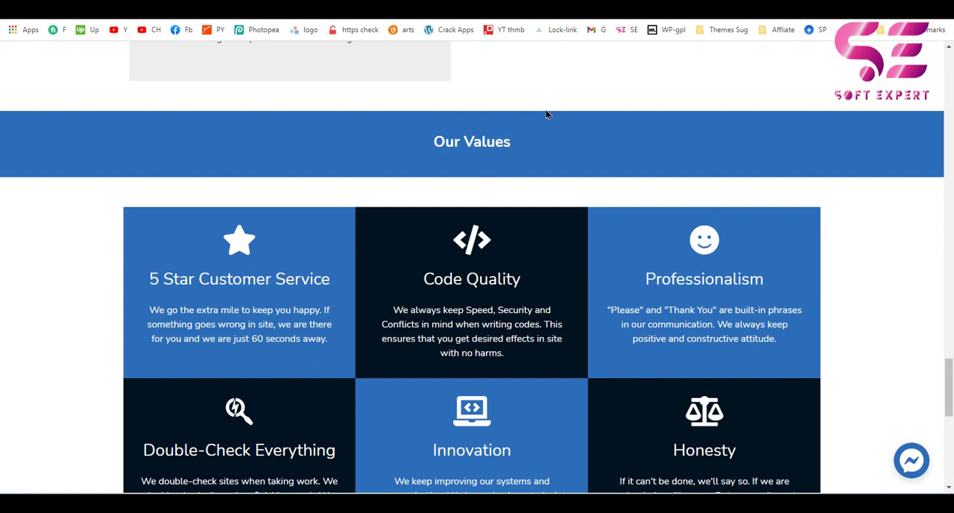
scroll(314, 266, down, 1)
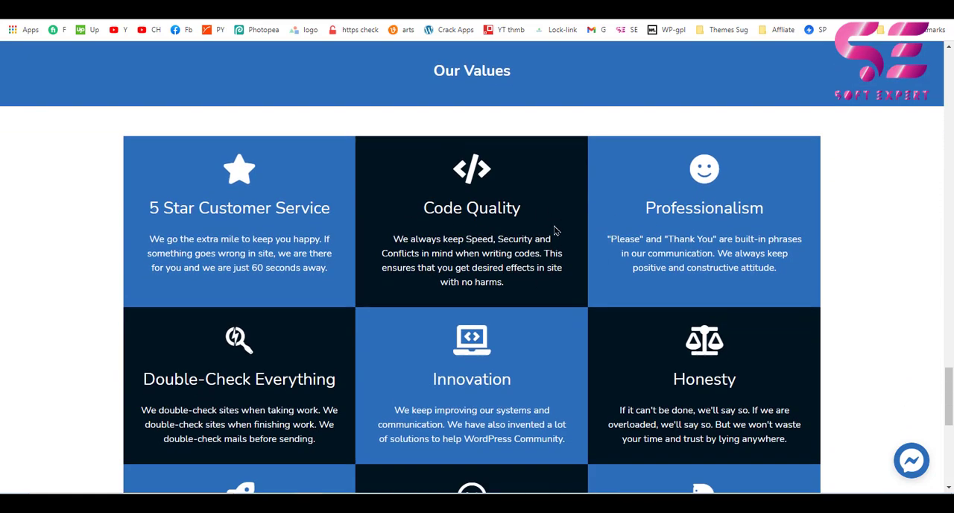
scroll(602, 272, down, 6)
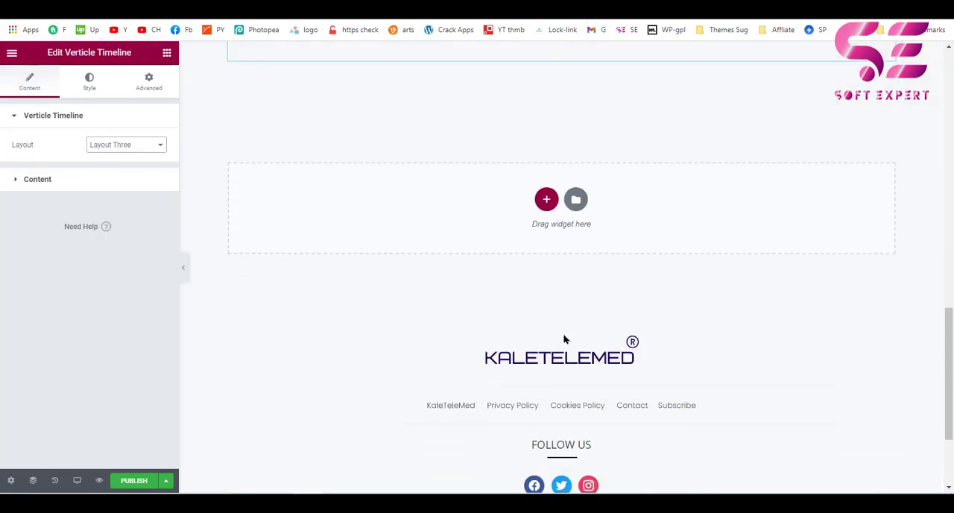
scroll(556, 261, down, 1)
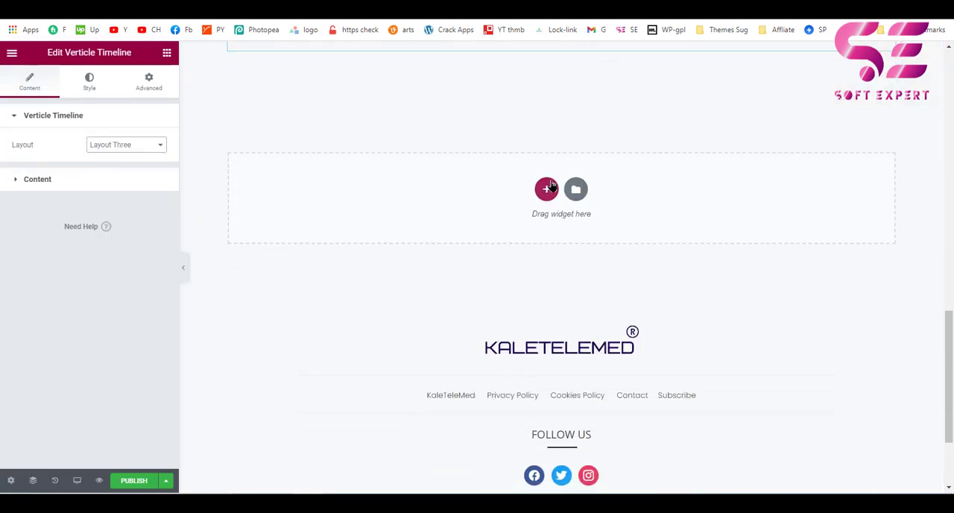
Add a padded single-column section below the timeline and place the HT Mega Service widget in it.
click(547, 187)
click(414, 217)
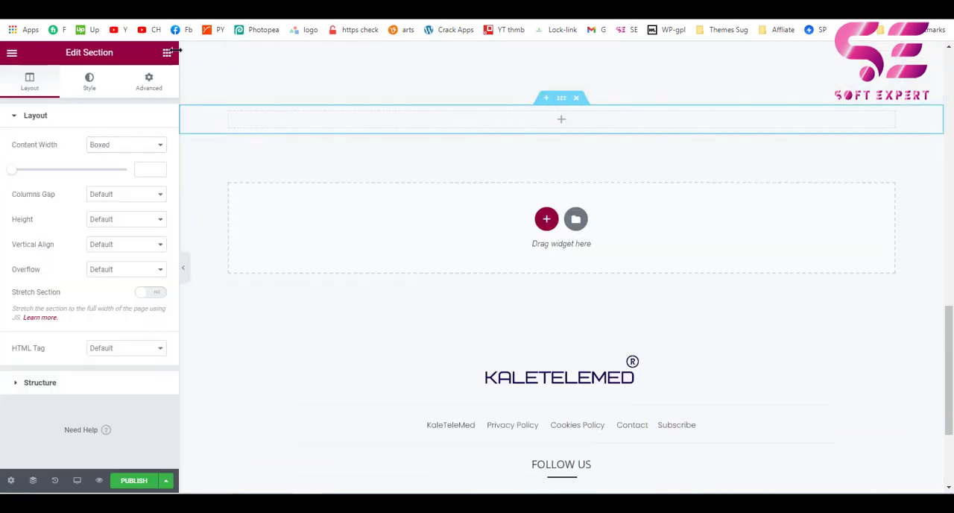
click(149, 83)
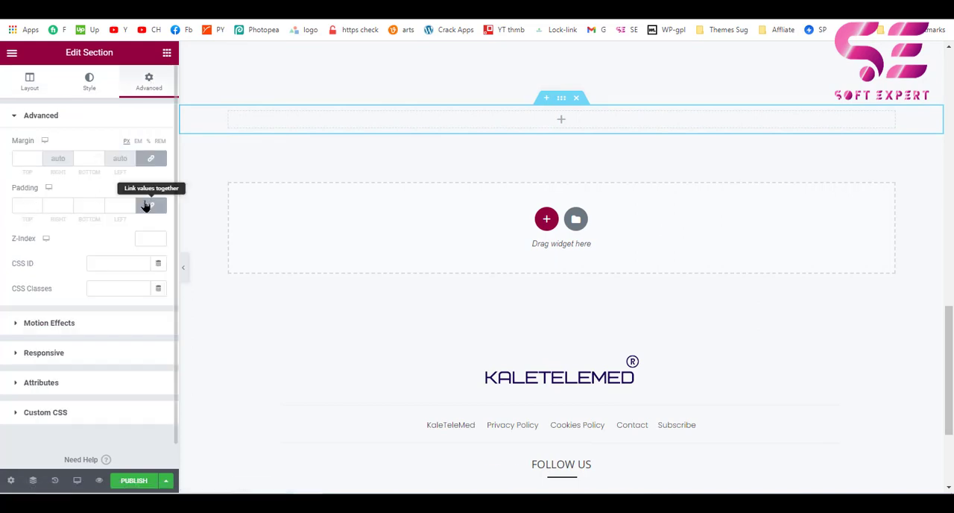
click(167, 53)
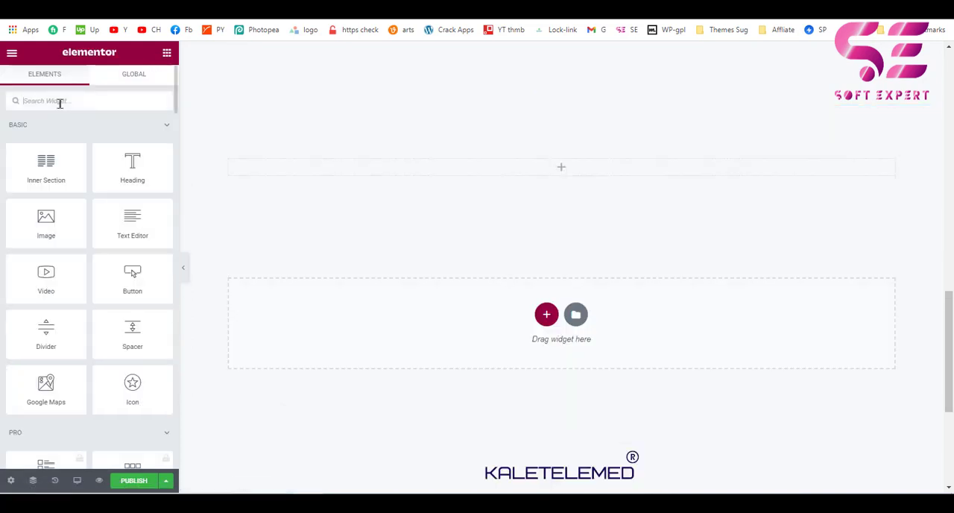
text(servi)
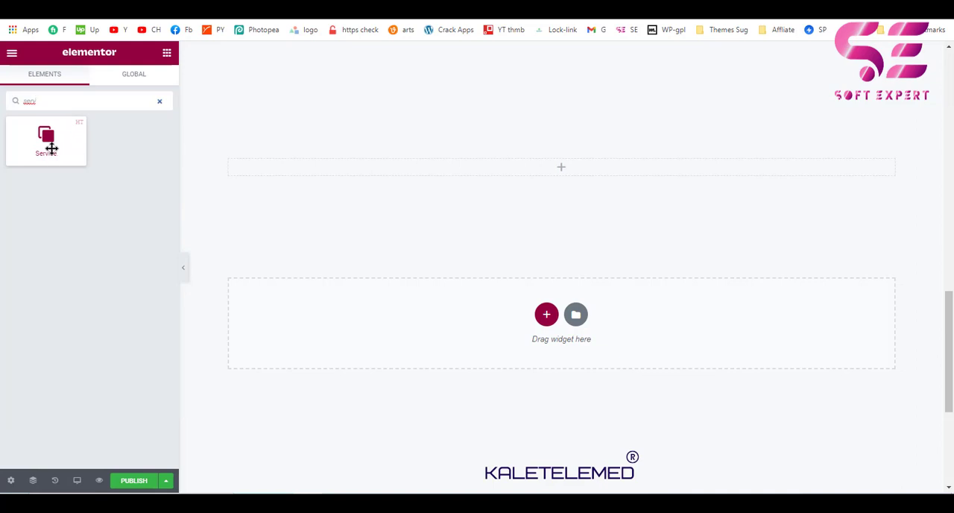
drag(52, 149, 296, 179)
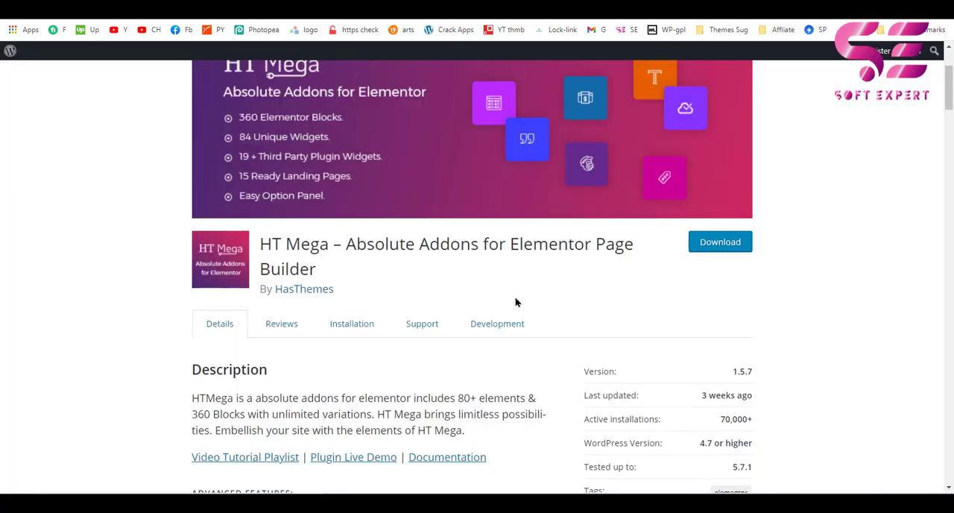
Open the Services demo from HT Mega's list of available elements and examine the different service styles.
scroll(515, 301, down, 20)
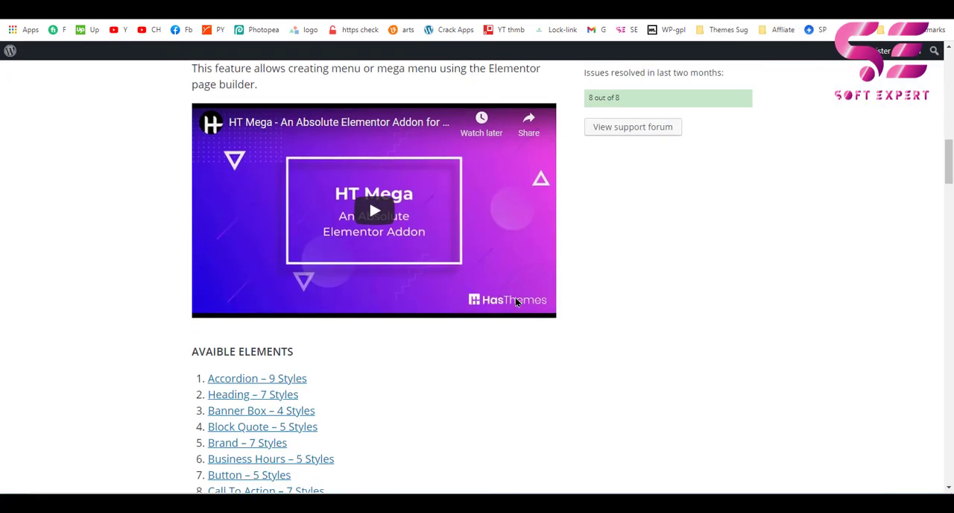
scroll(515, 302, down, 5)
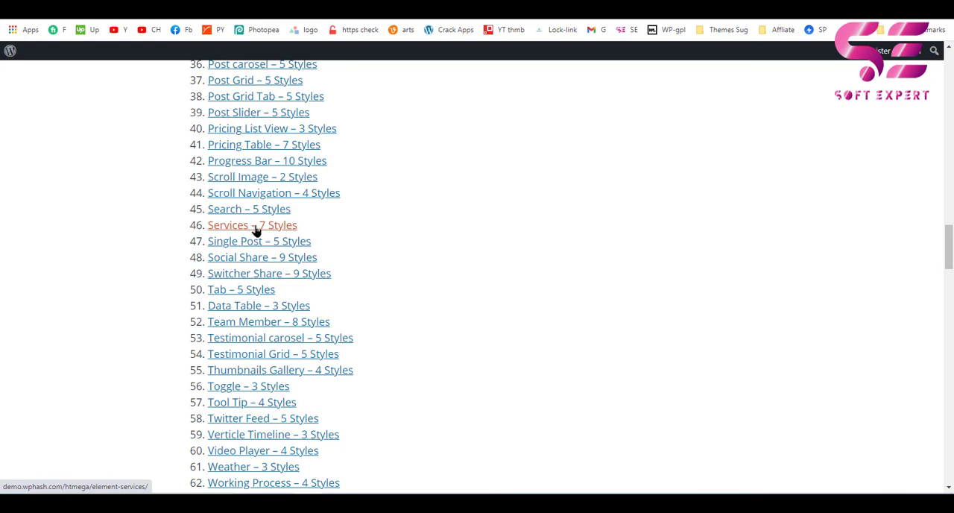
click(256, 231)
scroll(635, 294, down, 4)
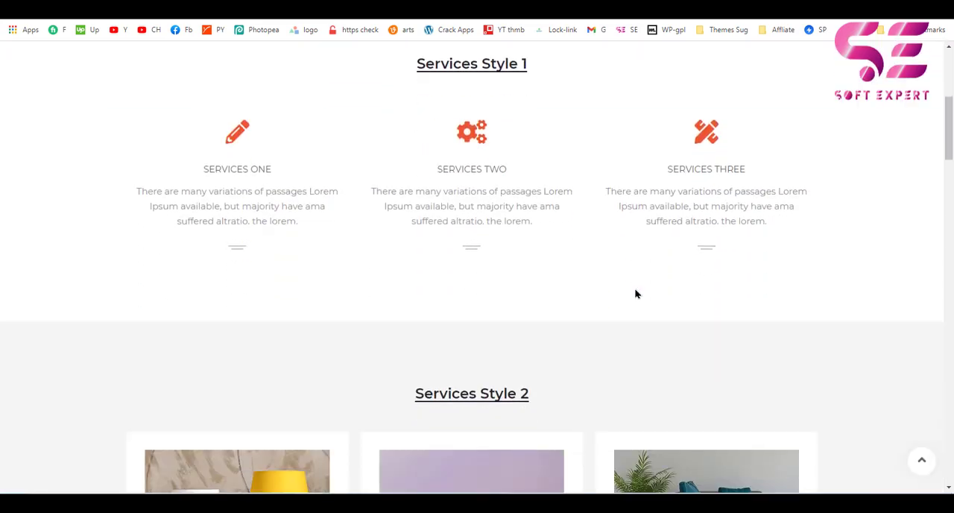
scroll(624, 220, down, 11)
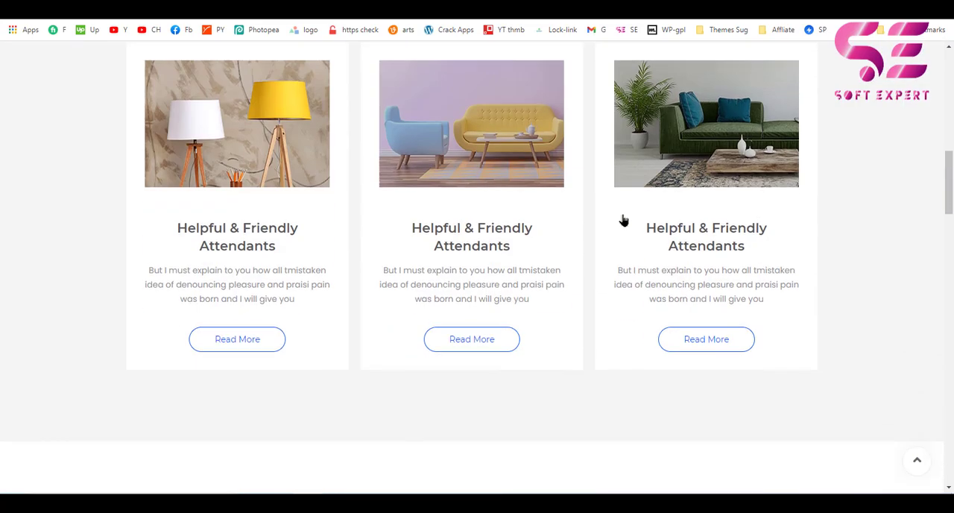
scroll(624, 220, down, 1)
scroll(624, 217, up, 1)
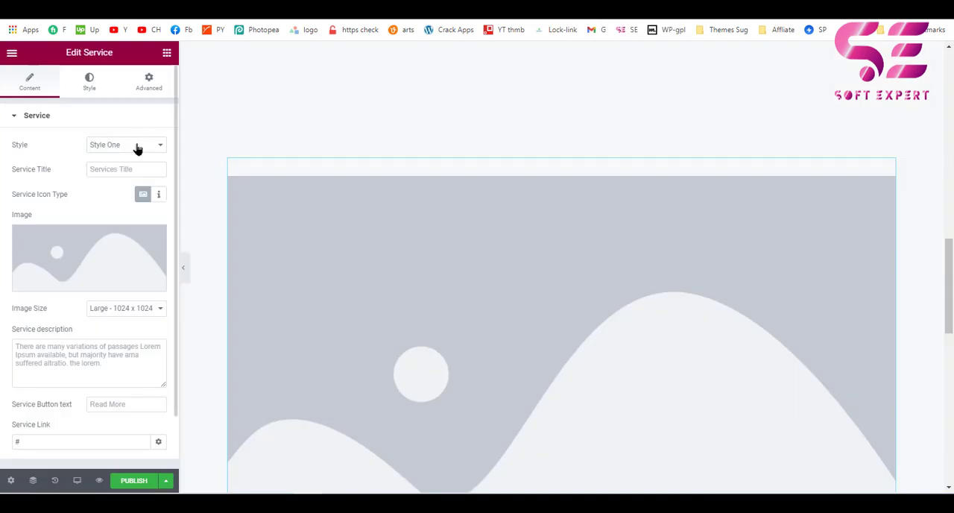
Set the Service widget's style to Style Three.
click(137, 149)
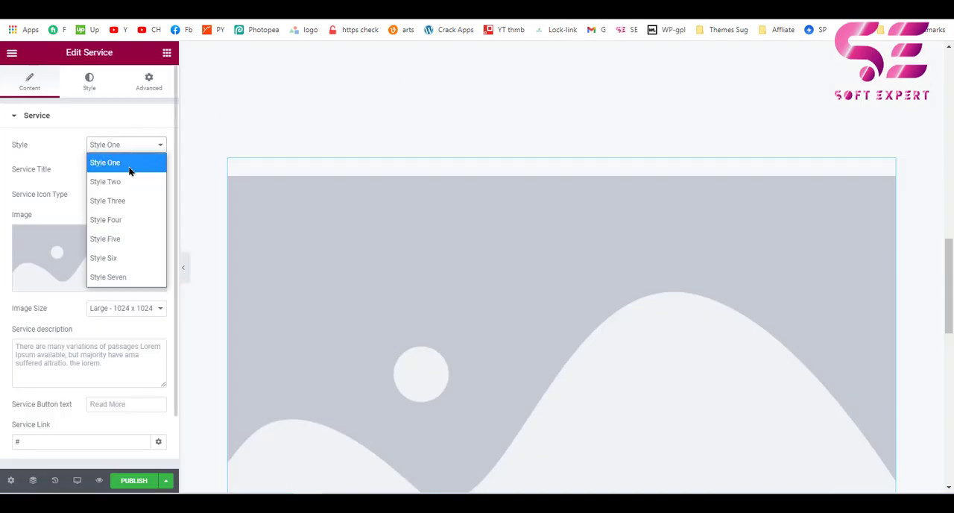
click(121, 199)
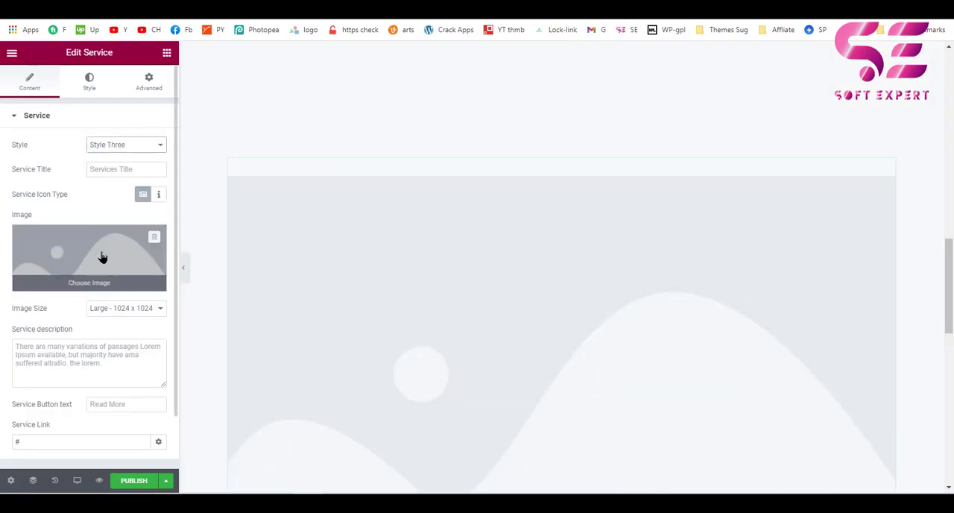
scroll(102, 257, down, 1)
click(403, 224)
scroll(328, 176, down, 1)
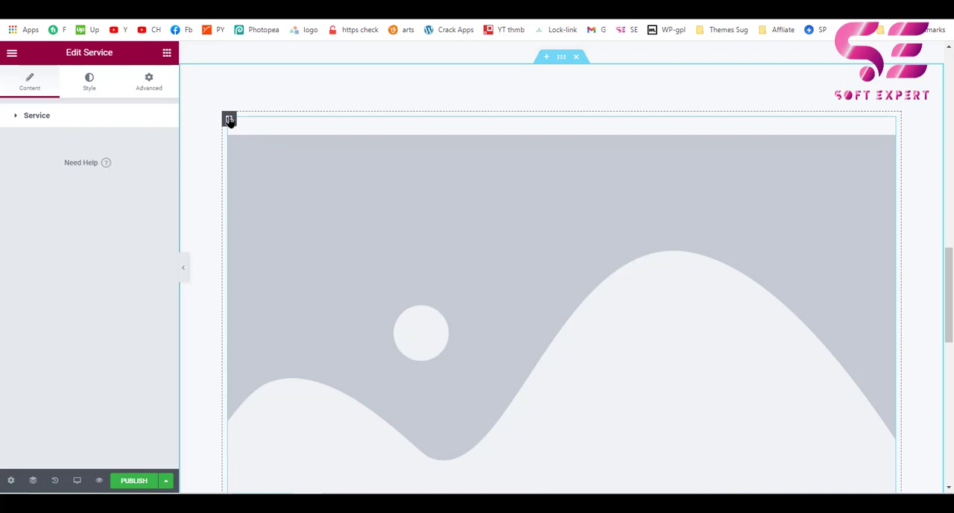
Duplicate the service column twice to make a row of three service columns.
right_click(230, 121)
click(247, 149)
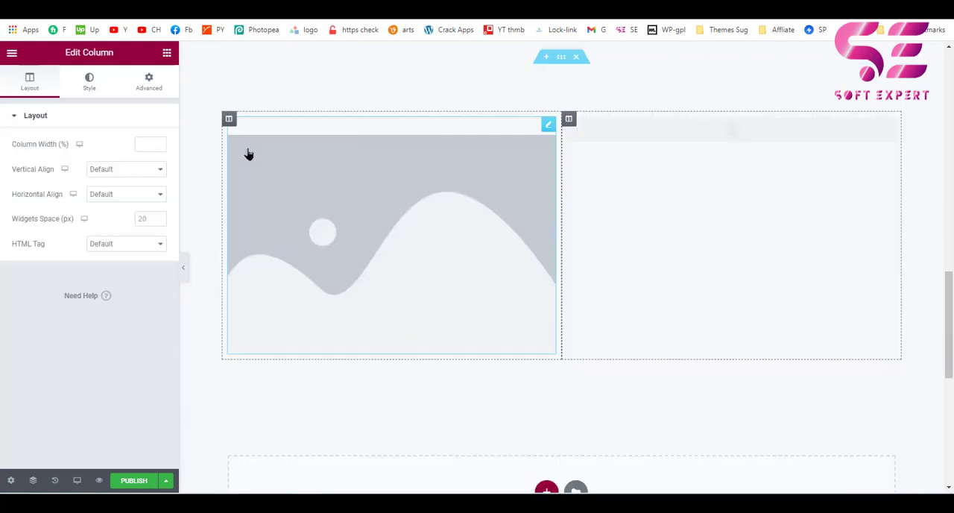
right_click(235, 122)
click(249, 148)
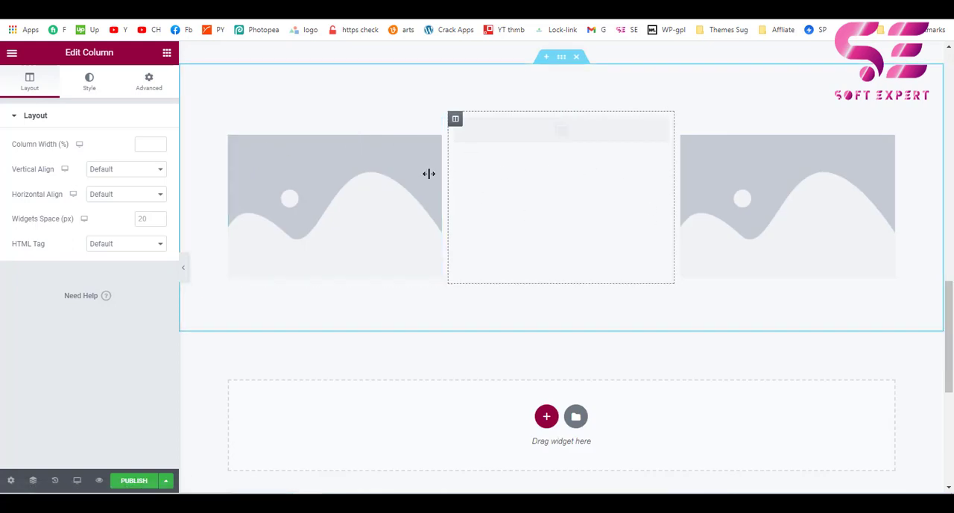
Switch the first service to a pencil icon, title it "5 Star Customer Service" and add the matching description from the reference page.
click(436, 125)
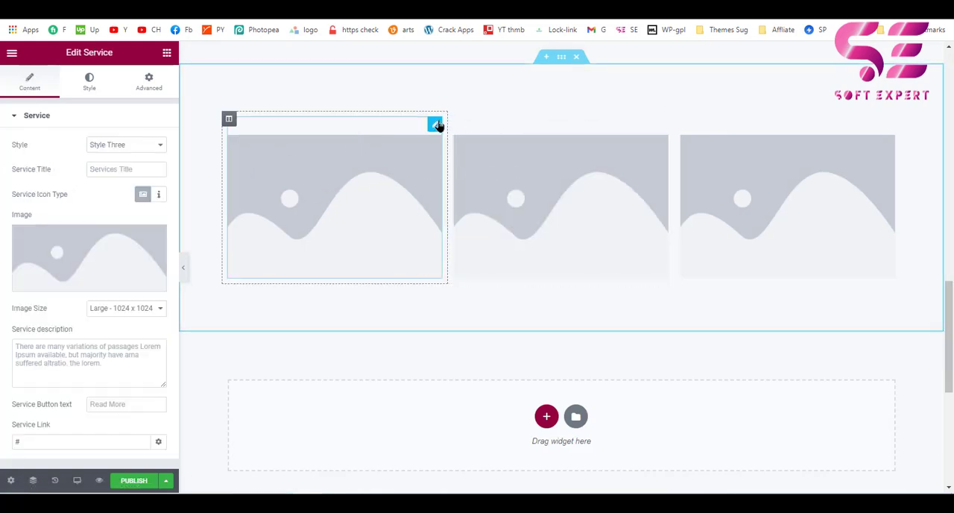
click(158, 195)
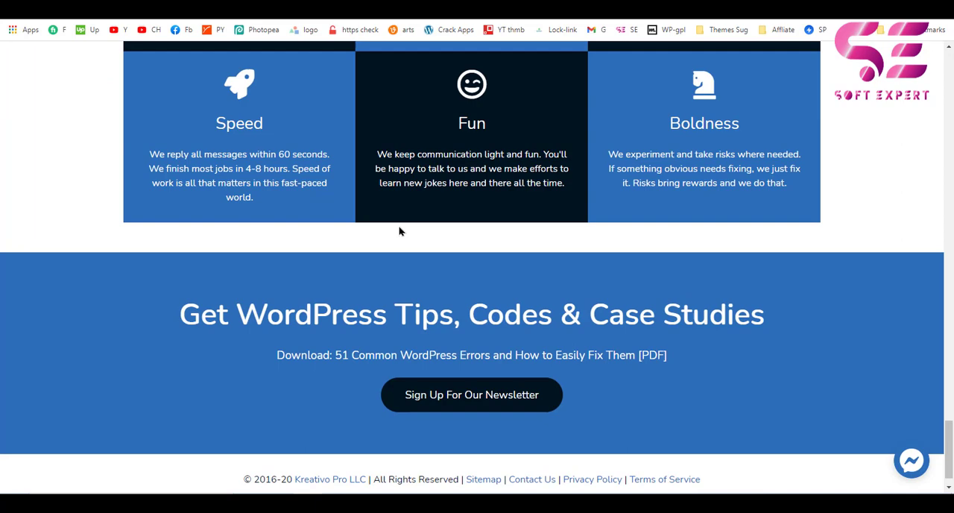
scroll(399, 231, up, 6)
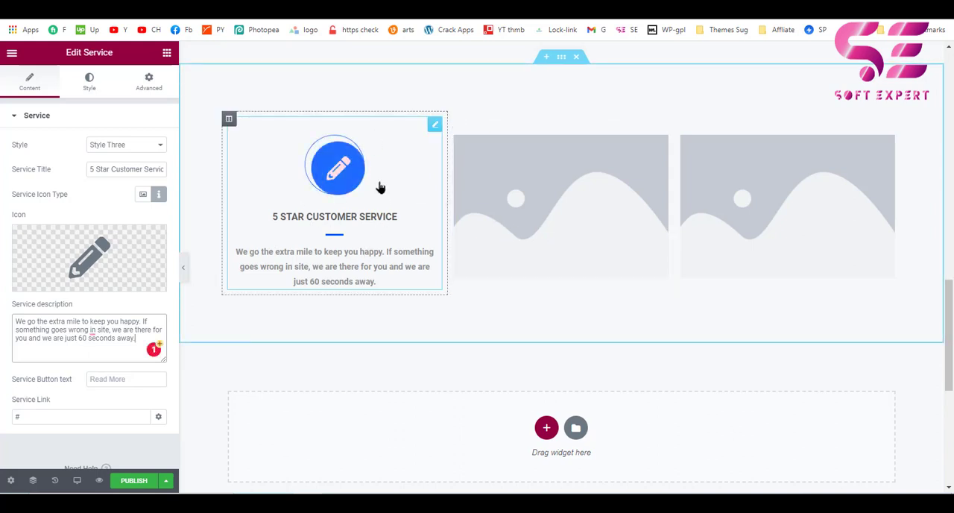
Delete the placeholder Service widgets from the second and third columns.
right_click(481, 160)
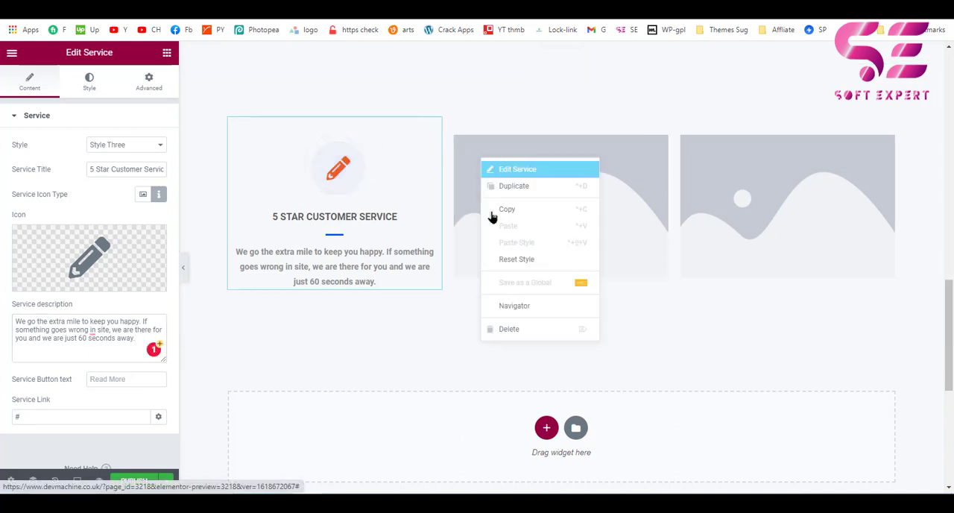
click(510, 331)
right_click(722, 189)
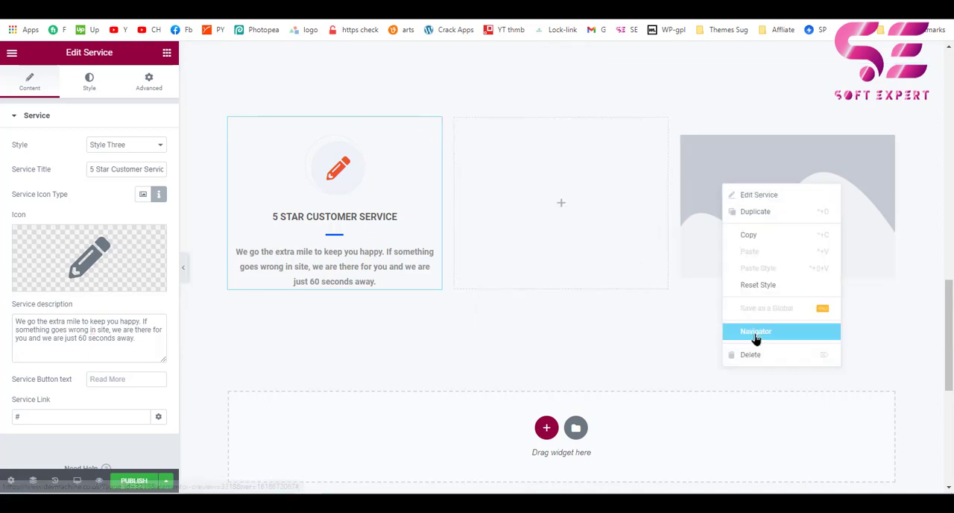
click(756, 355)
Copy the first column's Service widget and paste it into the empty second and third columns.
right_click(387, 221)
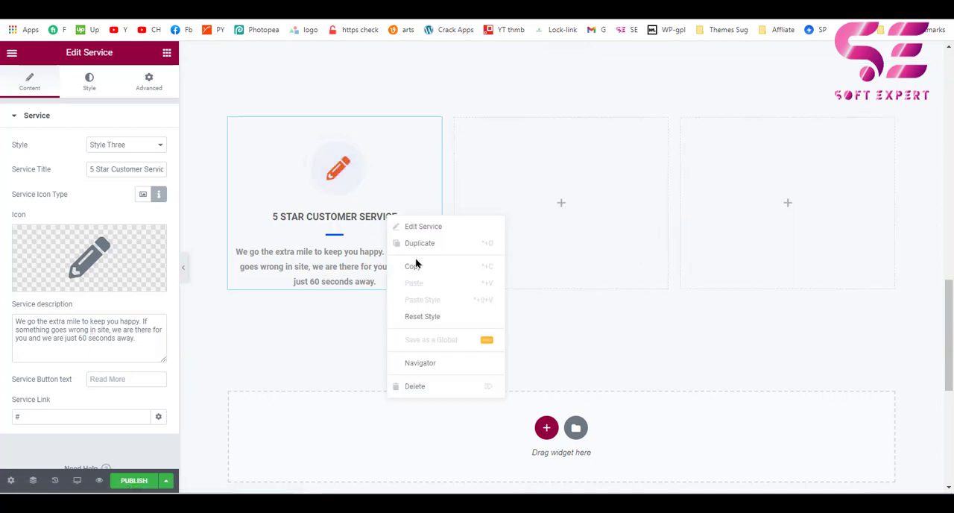
click(418, 267)
right_click(521, 189)
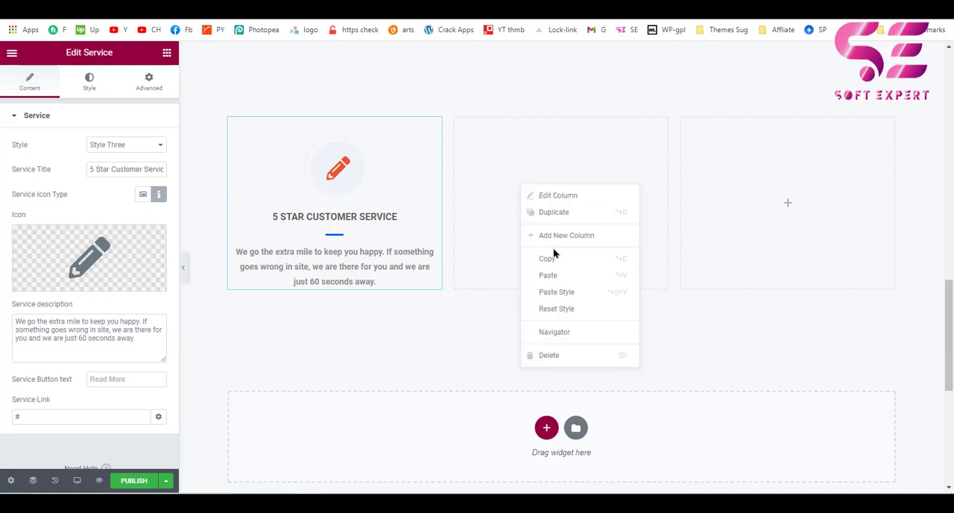
click(554, 275)
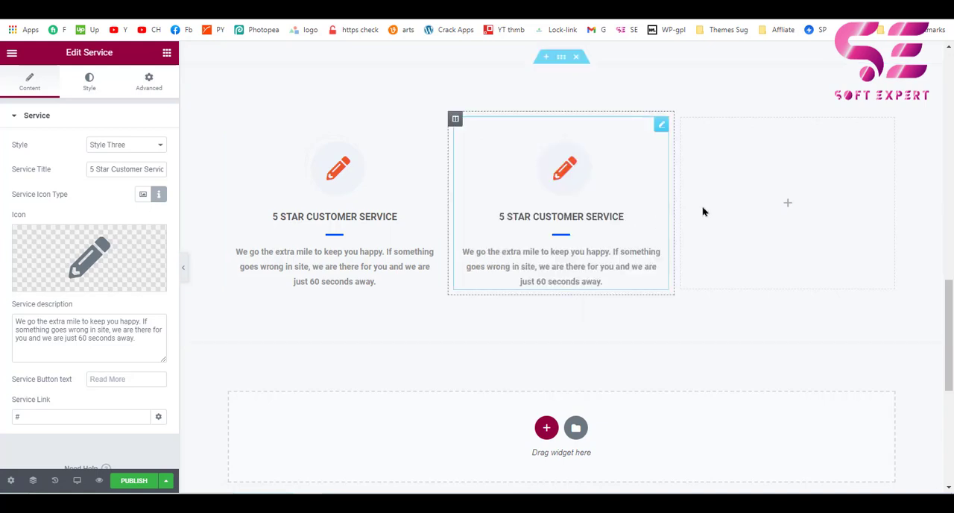
right_click(776, 186)
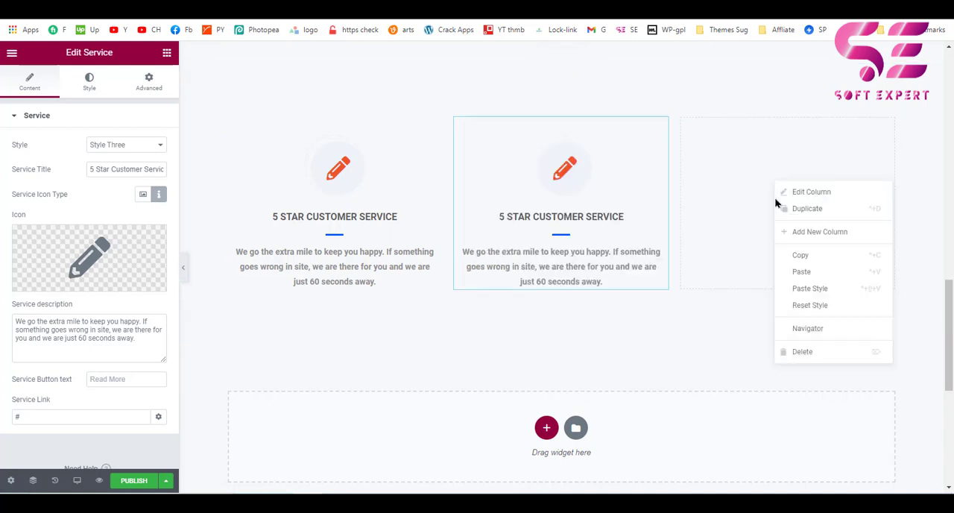
click(799, 271)
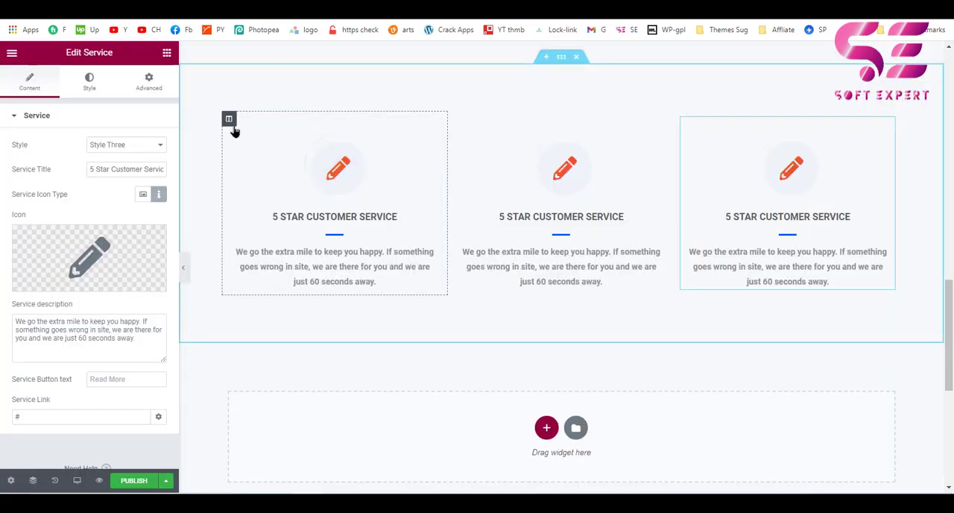
Try a dark red #862121 classic background on the first Service widget, then clear the background type.
click(229, 119)
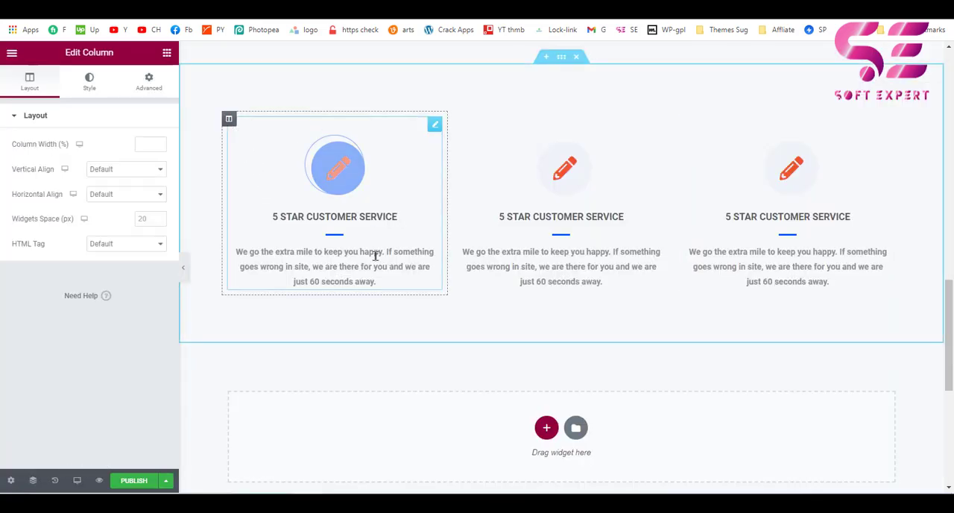
click(436, 126)
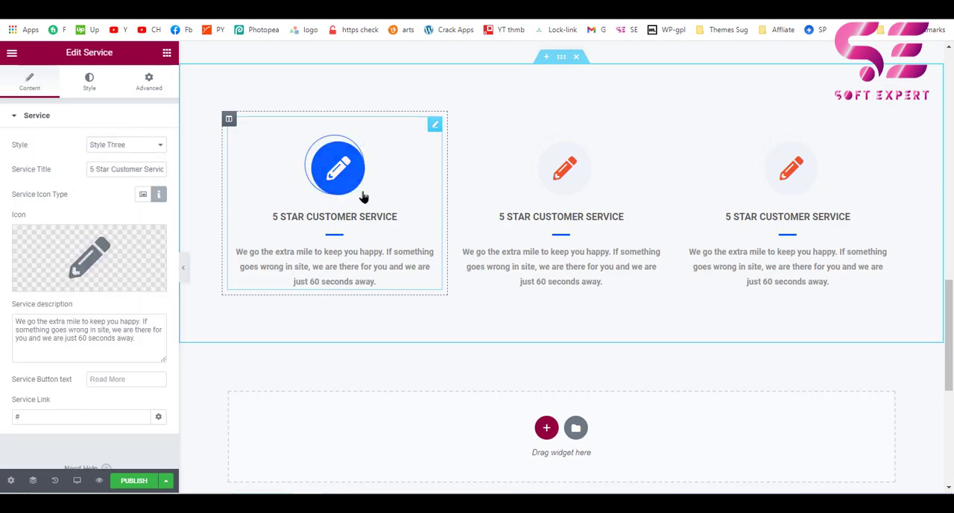
click(97, 95)
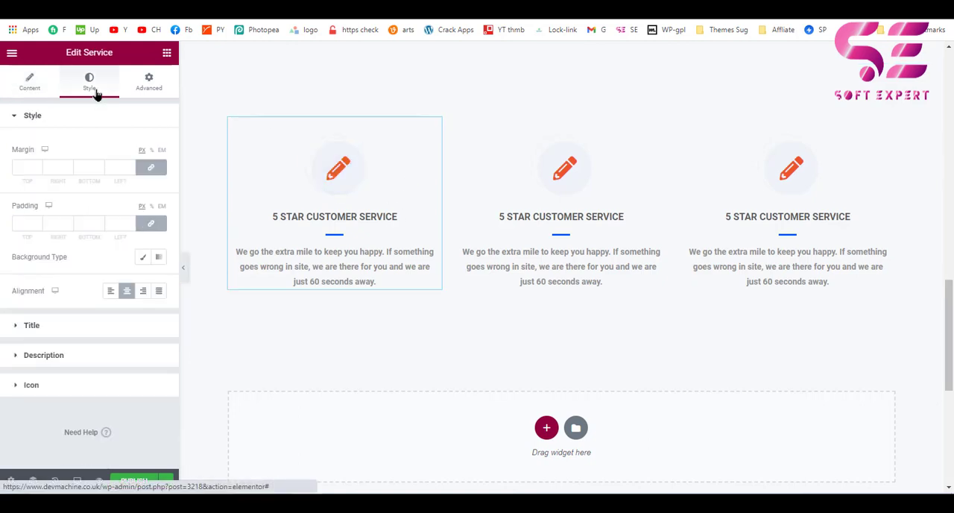
click(148, 84)
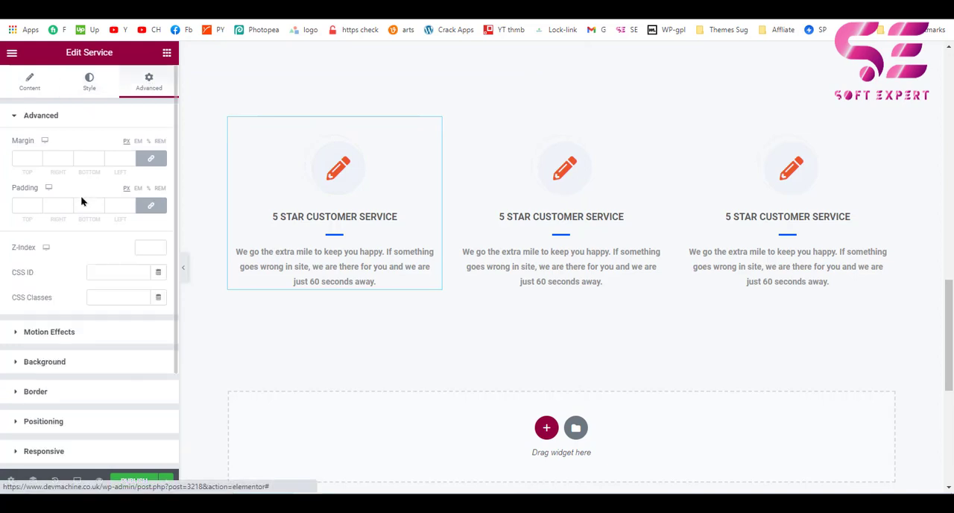
click(52, 361)
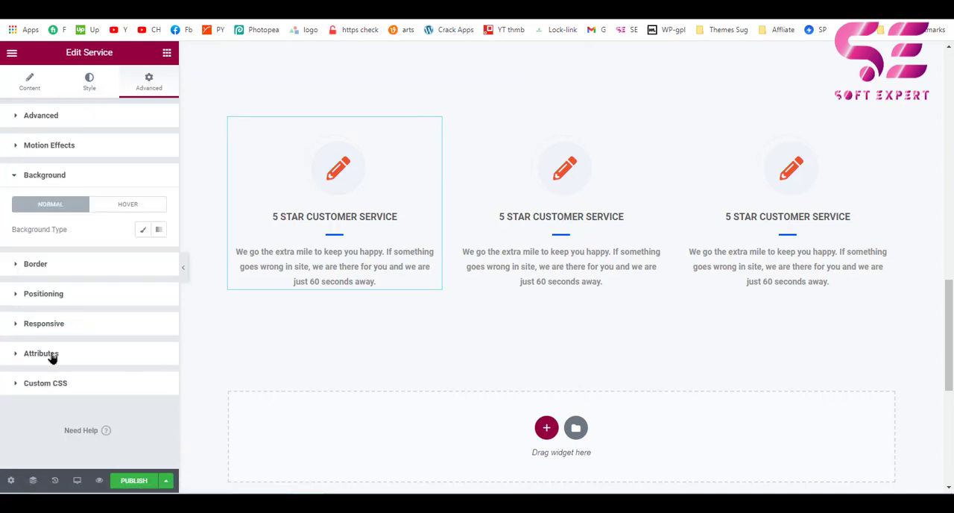
click(144, 230)
click(159, 255)
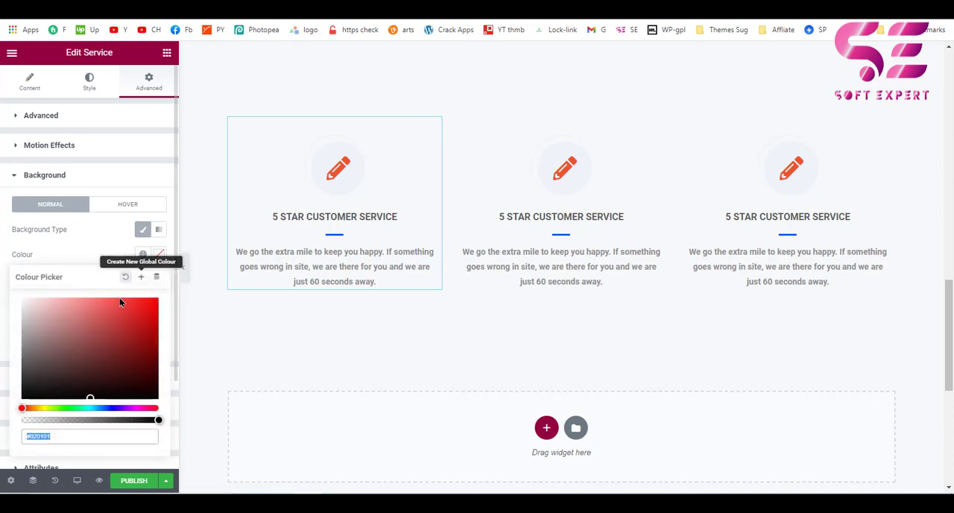
click(134, 339)
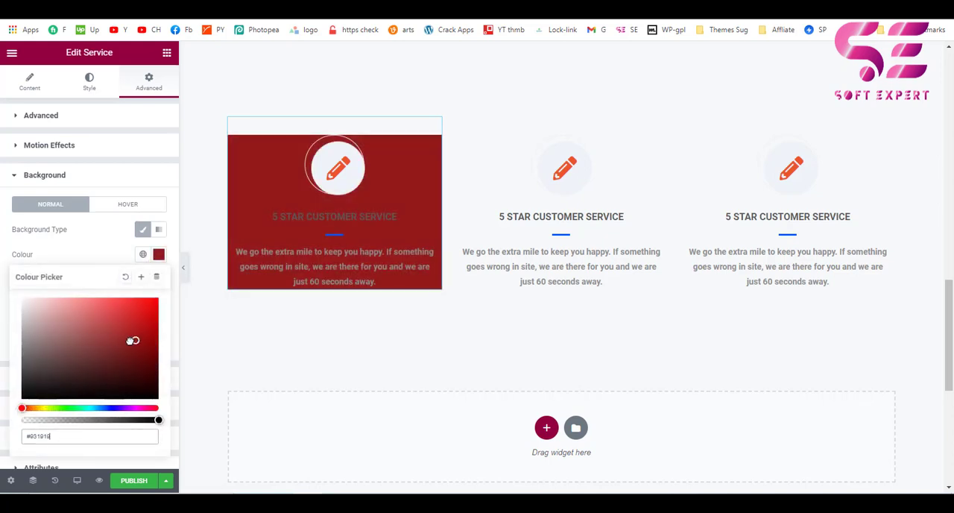
mouse_move(131, 340)
mouse_down()
mouse_move(115, 345)
mouse_move(124, 334)
mouse_move(124, 345)
mouse_up()
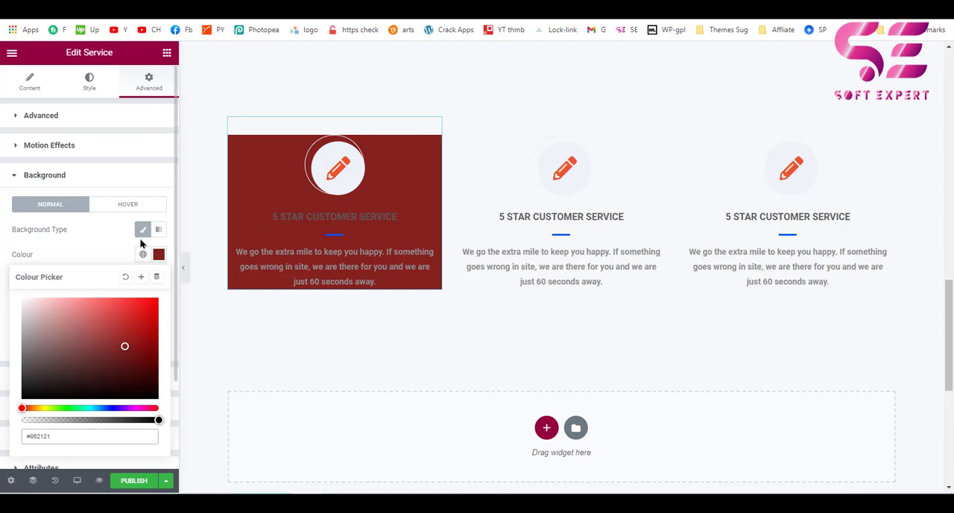
click(142, 229)
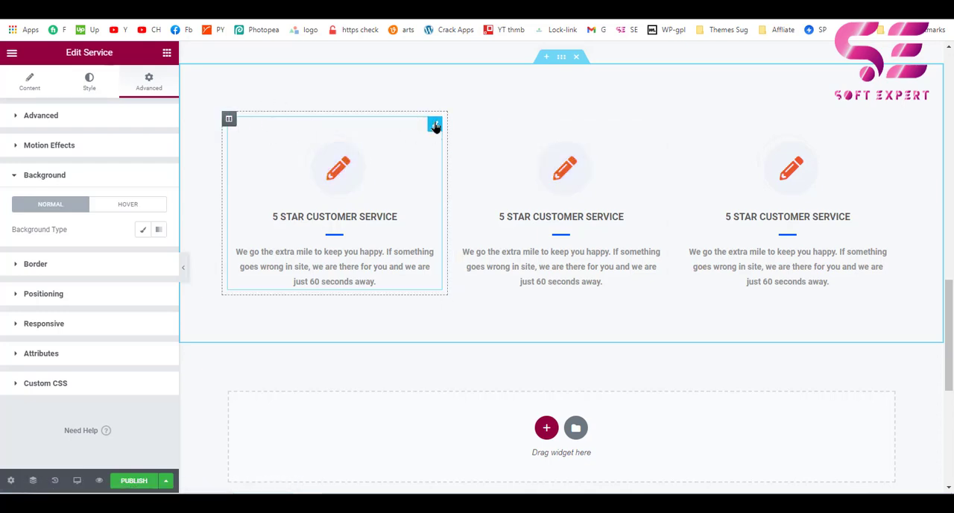
Give the first Service widget a classic background in white (#FFFFFF).
click(35, 119)
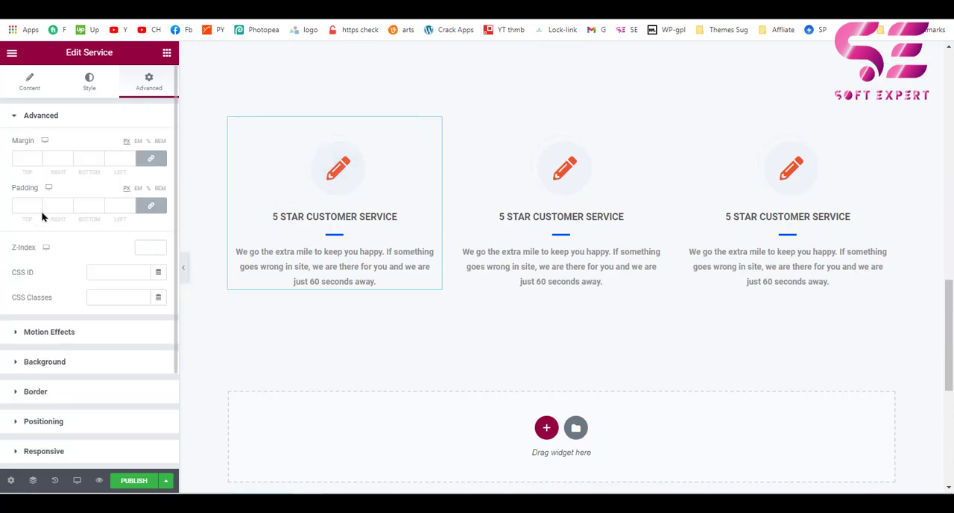
click(62, 361)
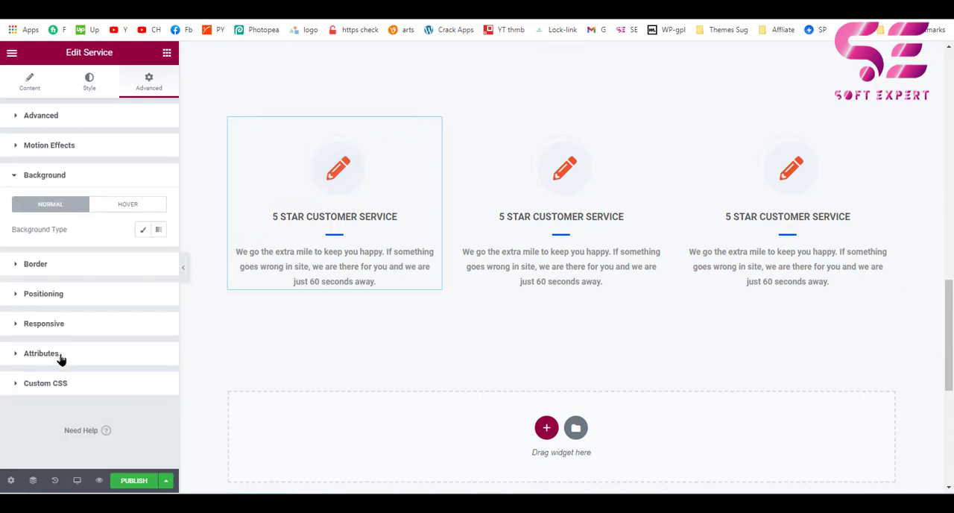
click(142, 230)
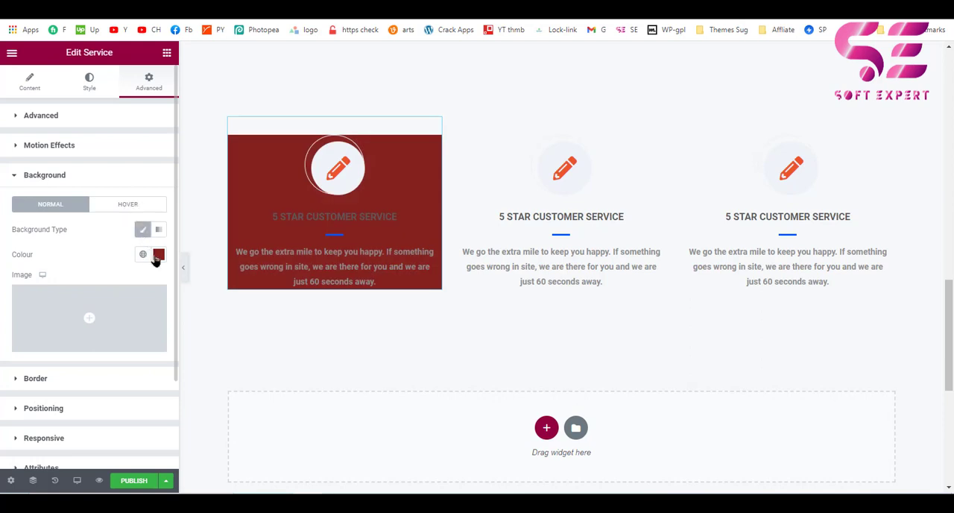
click(159, 254)
mouse_move(44, 346)
mouse_down()
mouse_move(8, 292)
mouse_move(3, 257)
mouse_up()
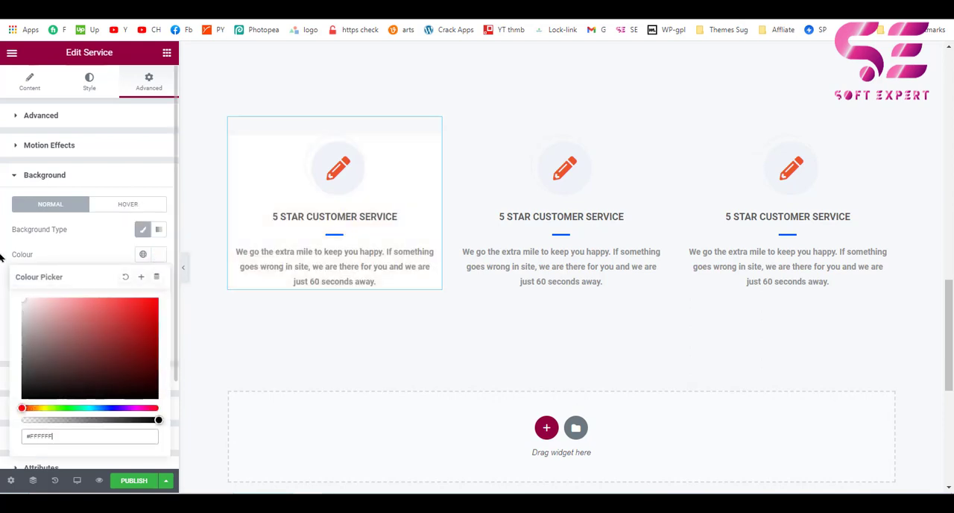
click(101, 247)
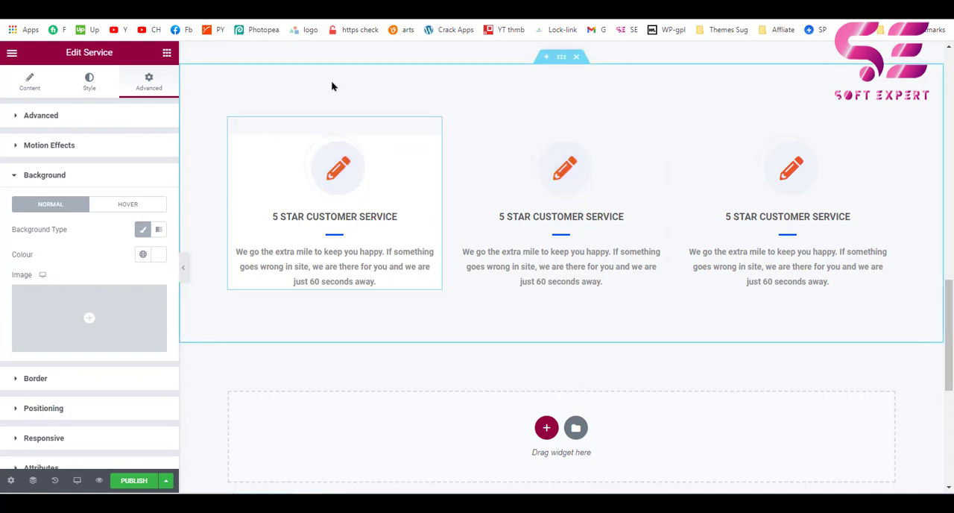
Set the first Service widget's style padding to 20 px on all sides.
click(89, 90)
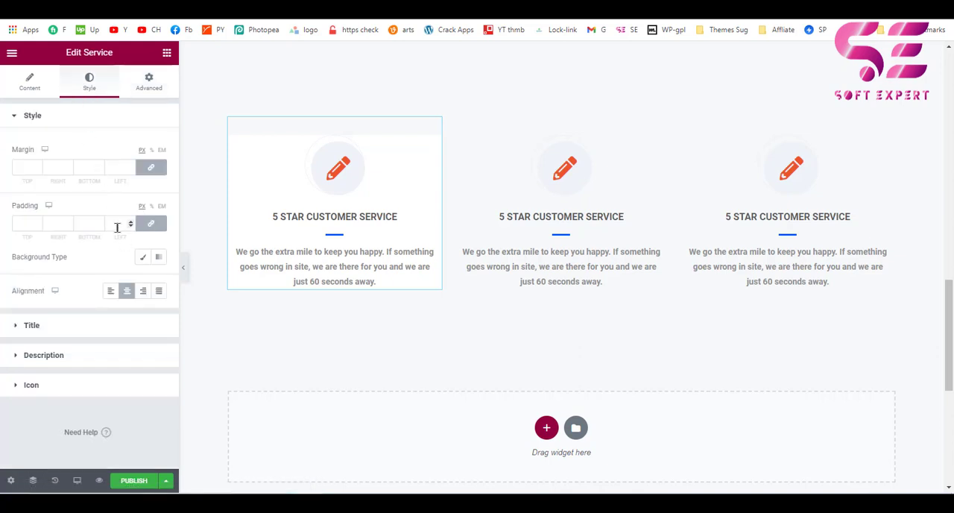
click(118, 225)
text(20)
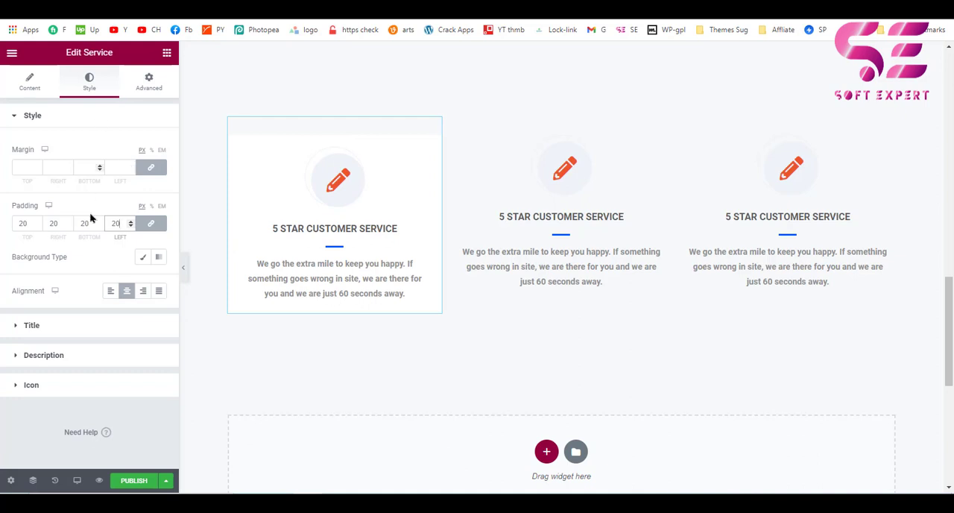
Set the first Service widget's border radius to 8 px on all corners.
click(148, 82)
scroll(43, 344, down, 1)
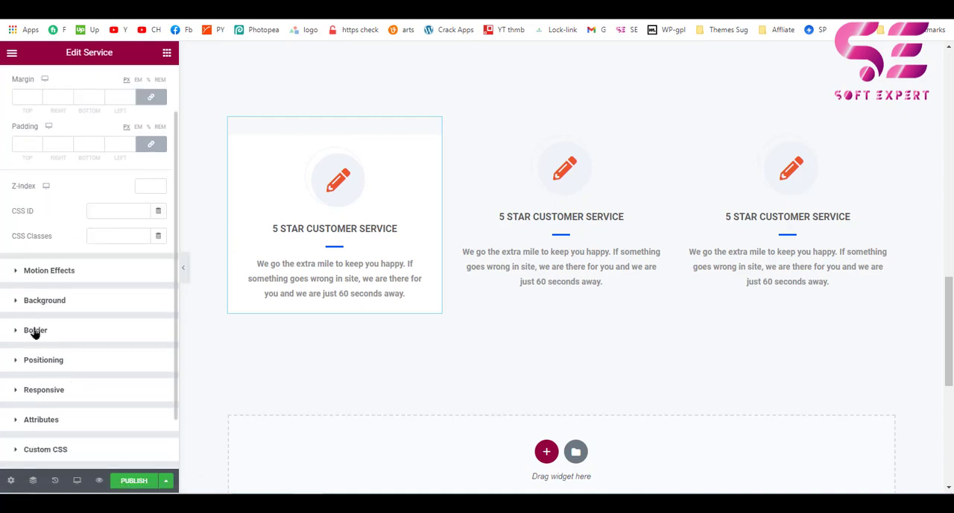
click(34, 330)
click(118, 296)
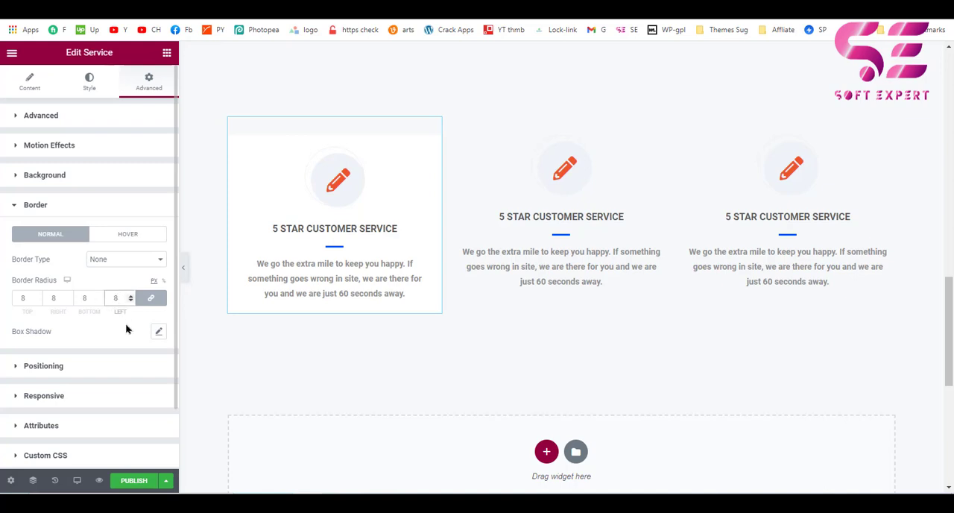
Add a box shadow to the first Service widget with colour rgba(178, 156, 156, 0.5), blur 26 and spread 4.
click(160, 332)
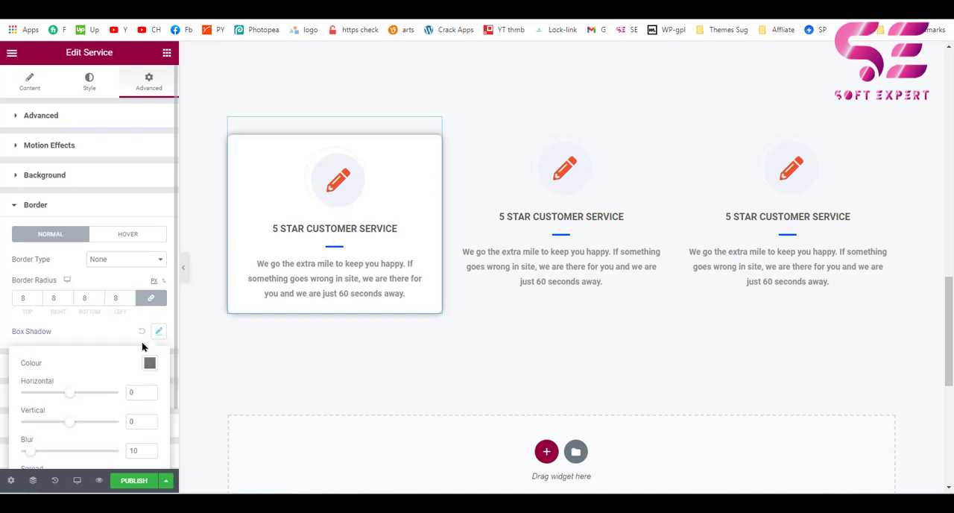
scroll(108, 372, down, 1)
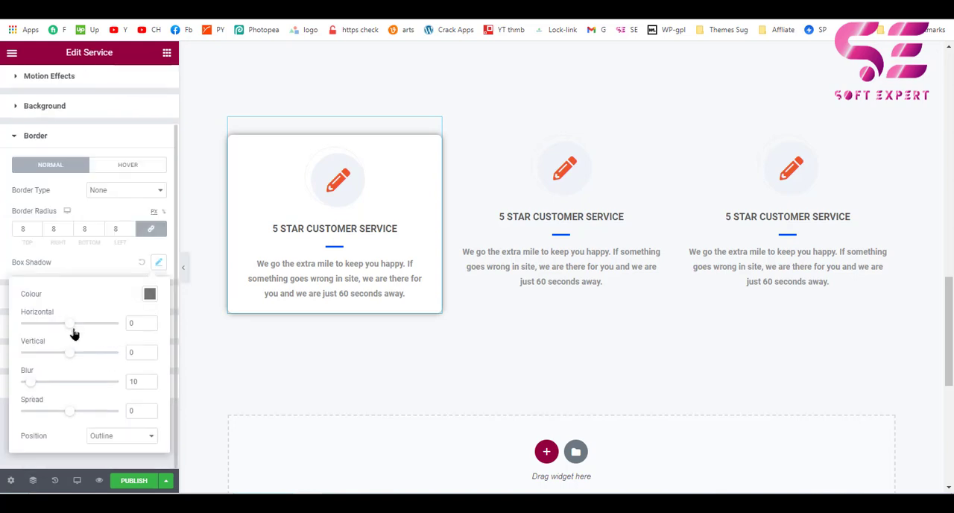
click(151, 295)
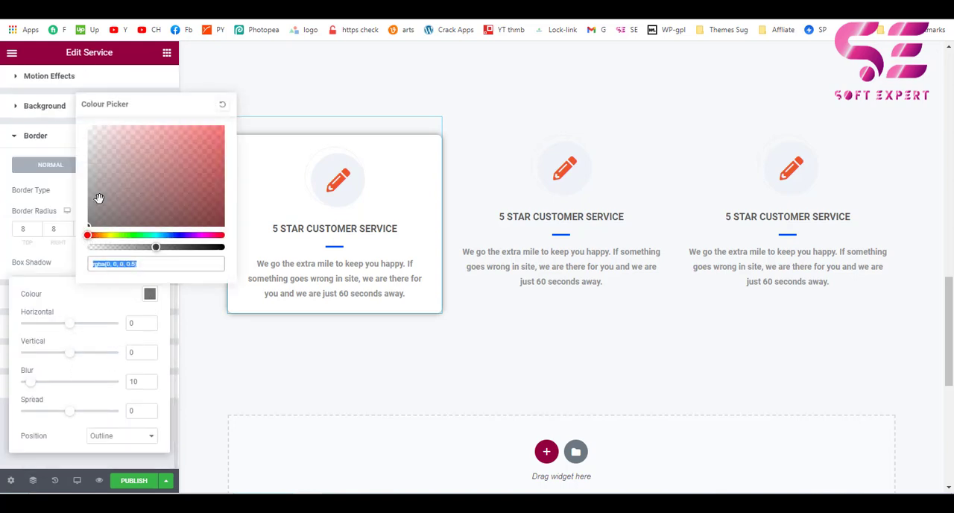
drag(97, 200, 103, 158)
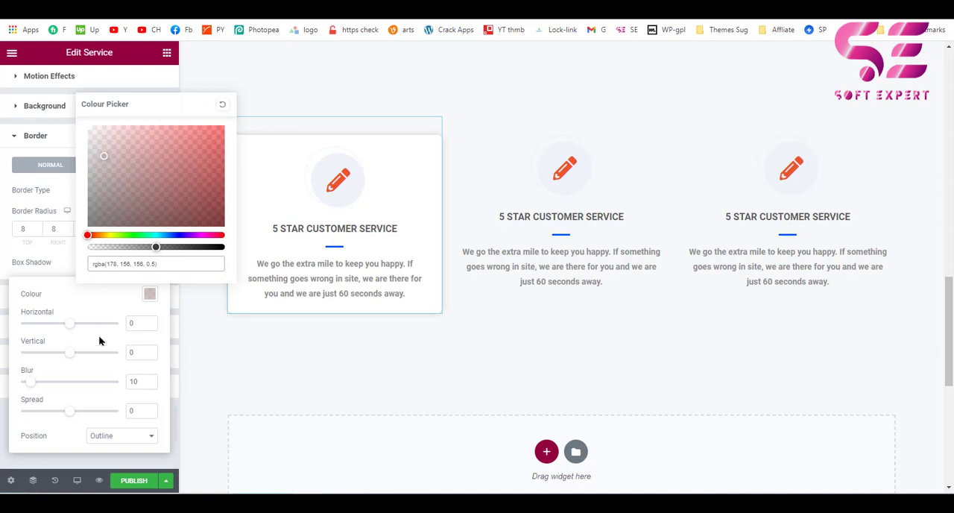
mouse_move(73, 415)
mouse_down()
mouse_move(87, 415)
mouse_move(76, 415)
mouse_up()
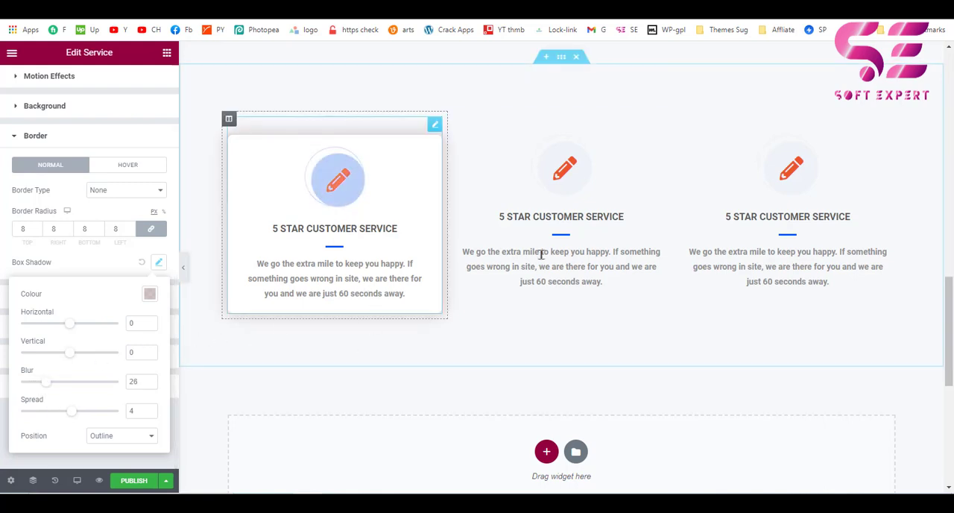
click(650, 352)
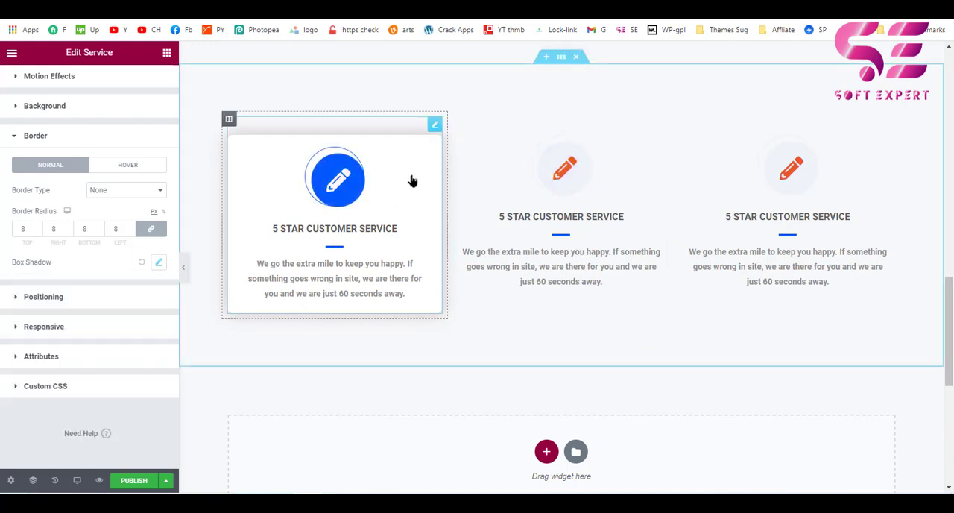
Copy the first Service widget and paste its style onto the second and third Service widgets.
right_click(438, 133)
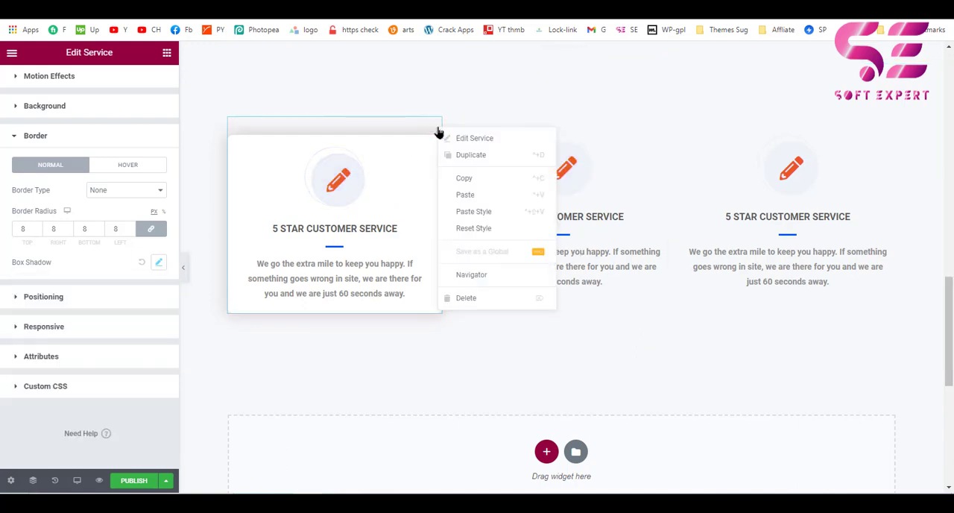
click(462, 178)
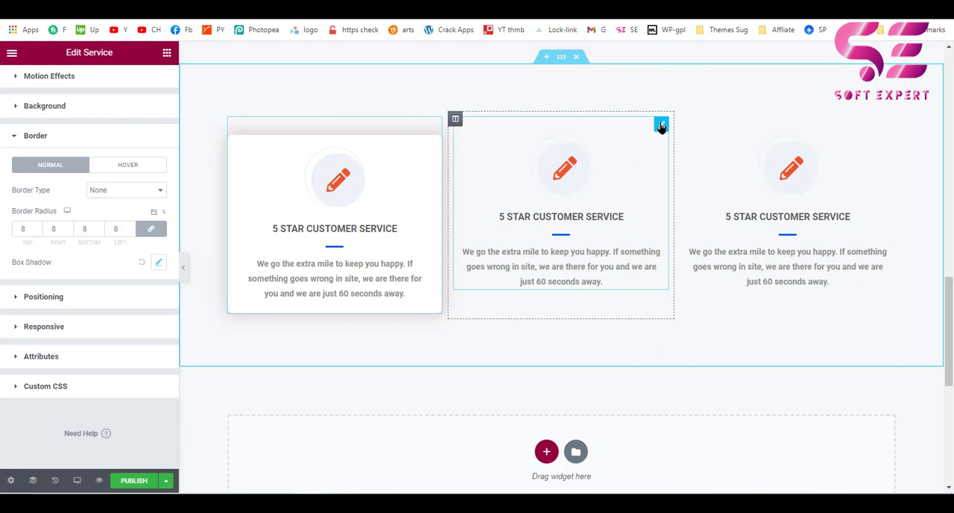
mouse_move(666, 131)
right_click(663, 129)
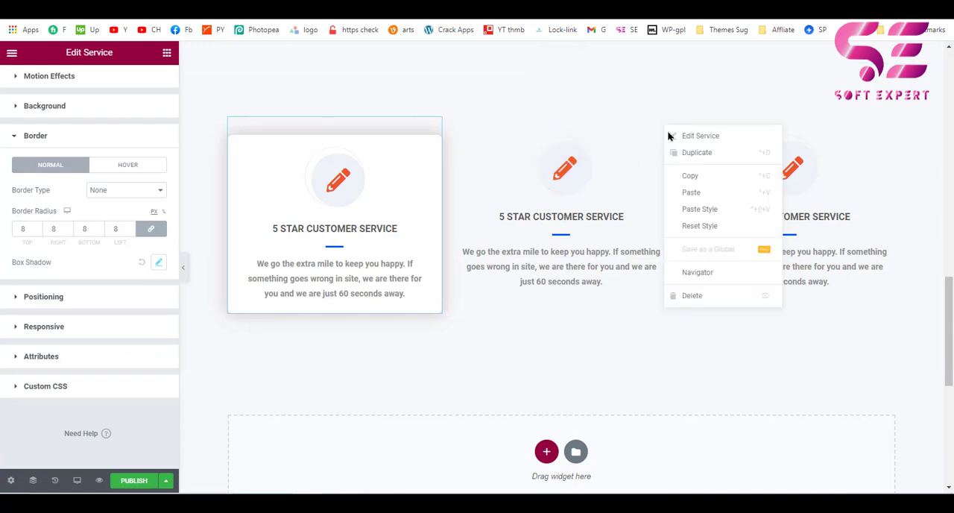
click(695, 209)
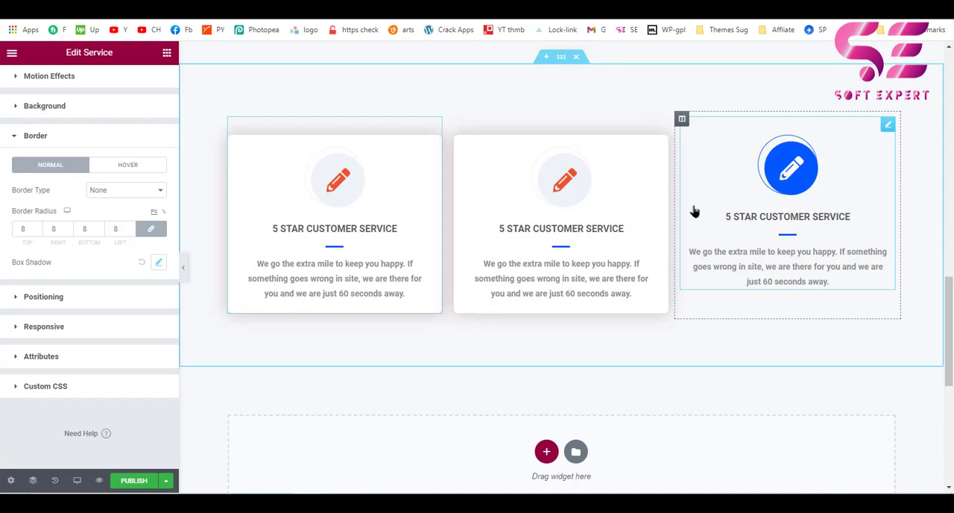
right_click(887, 127)
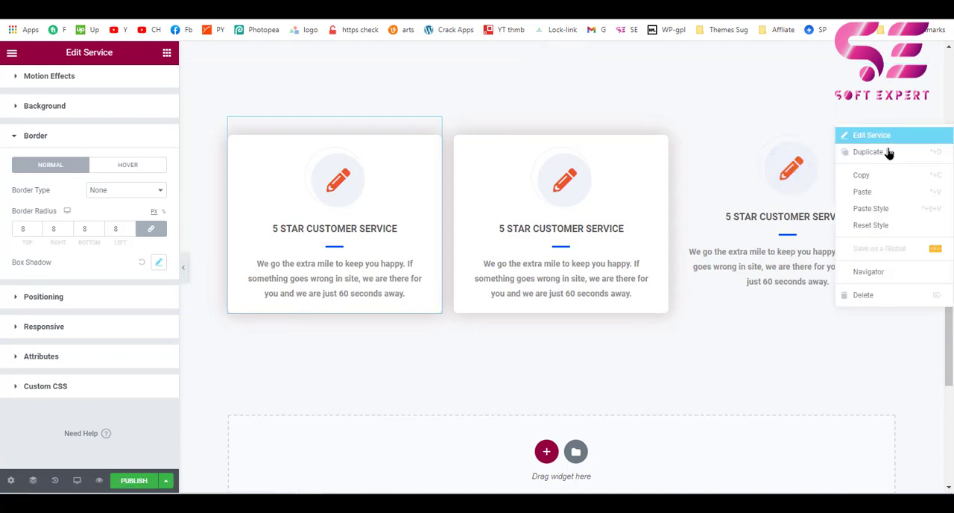
click(887, 212)
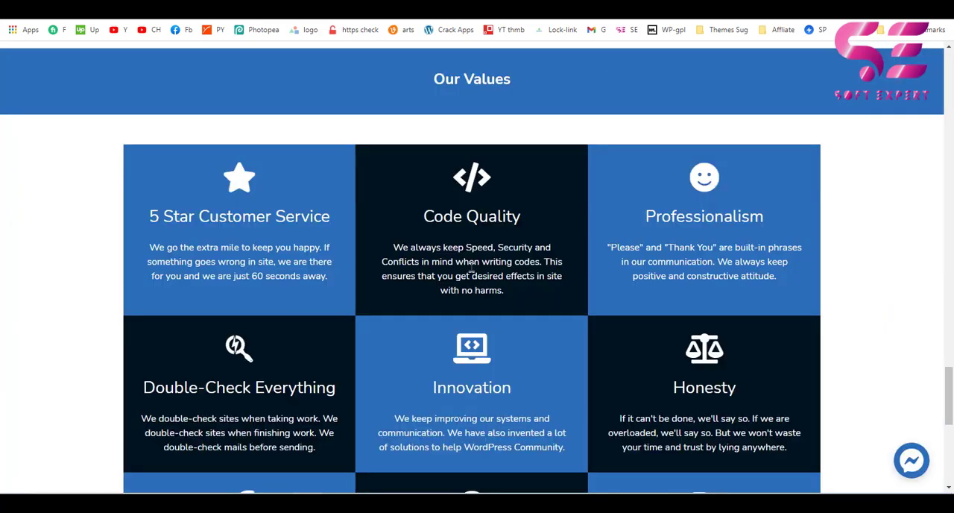
Duplicate the whole section holding the three Service boxes and check the copy against the original.
scroll(545, 265, down, 3)
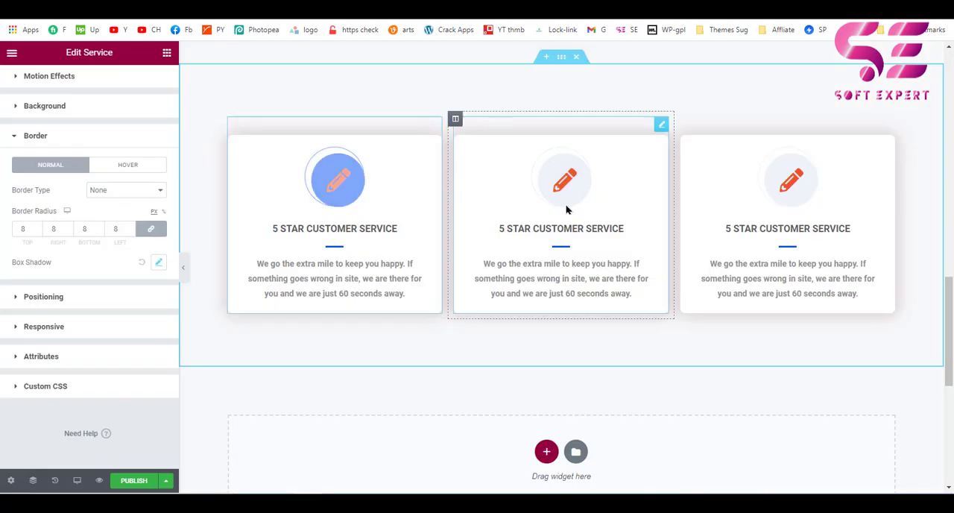
right_click(562, 57)
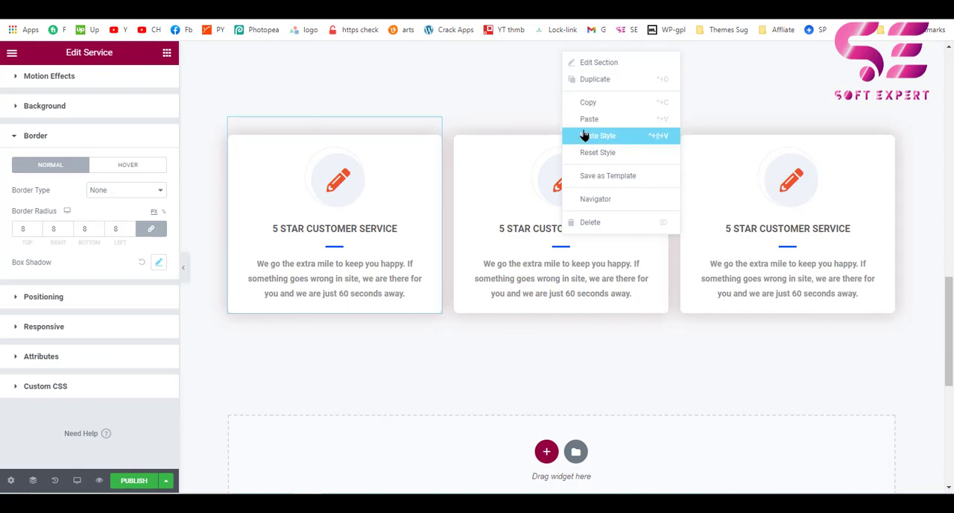
click(583, 80)
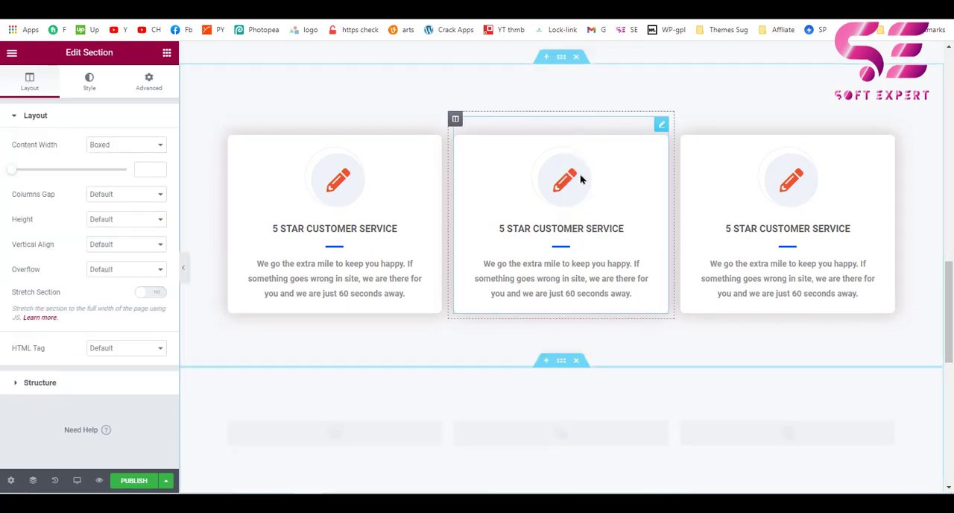
scroll(579, 181, down, 4)
scroll(581, 194, up, 1)
scroll(581, 200, up, 1)
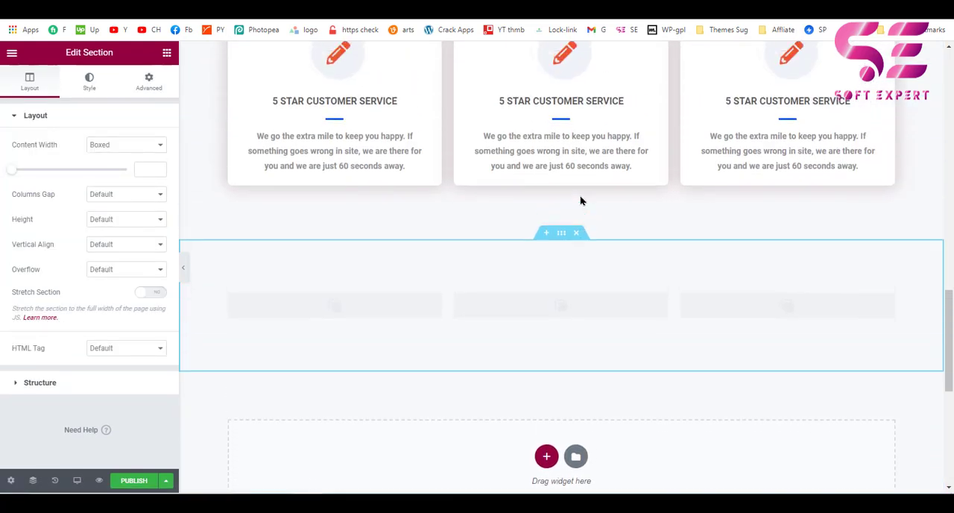
scroll(586, 370, down, 1)
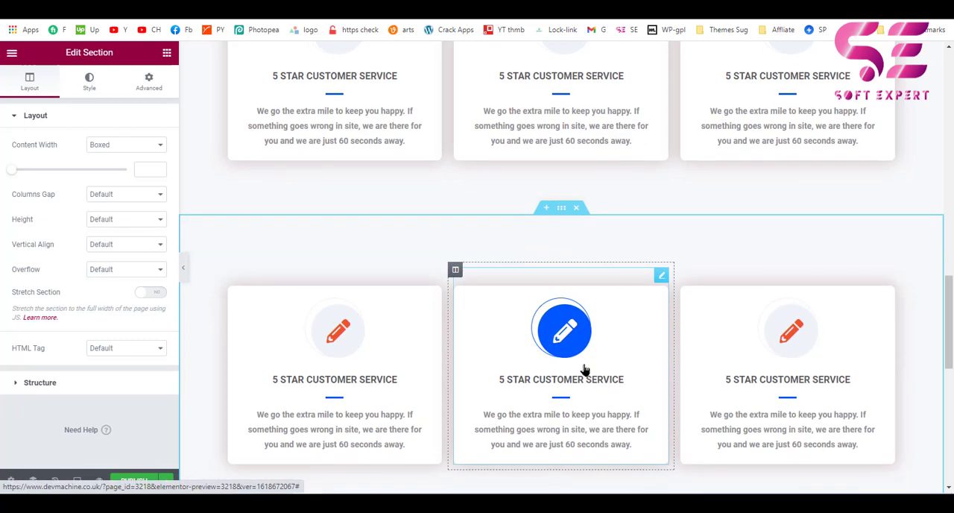
scroll(528, 197, up, 1)
scroll(527, 197, down, 2)
scroll(528, 197, up, 1)
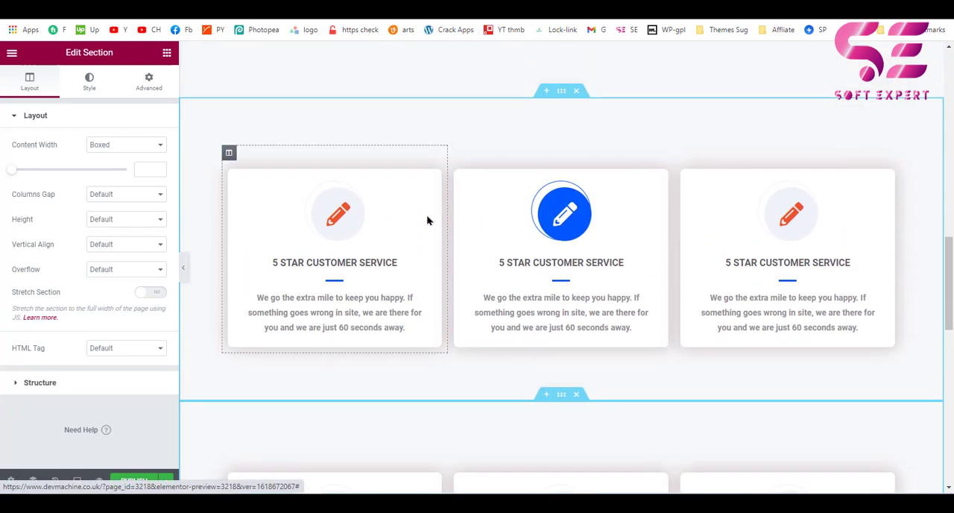
scroll(439, 258, down, 2)
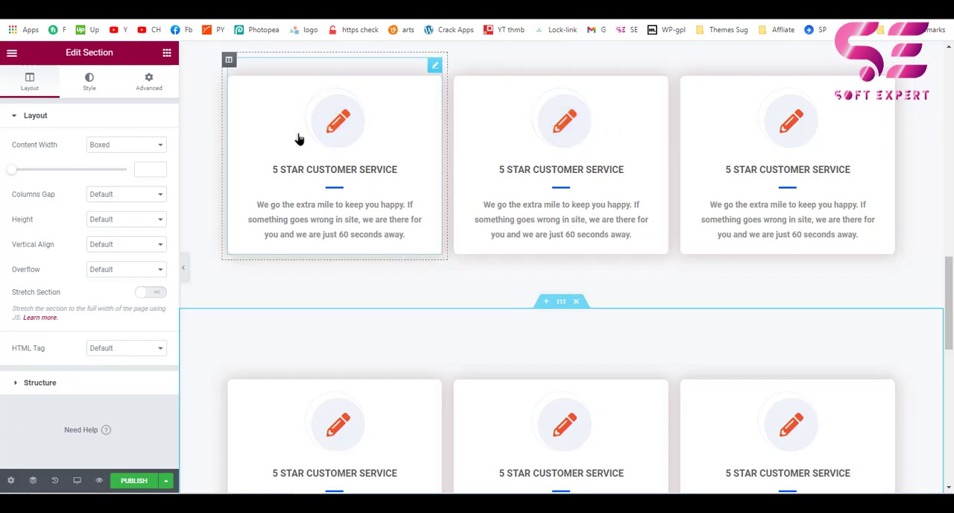
scroll(326, 191, up, 1)
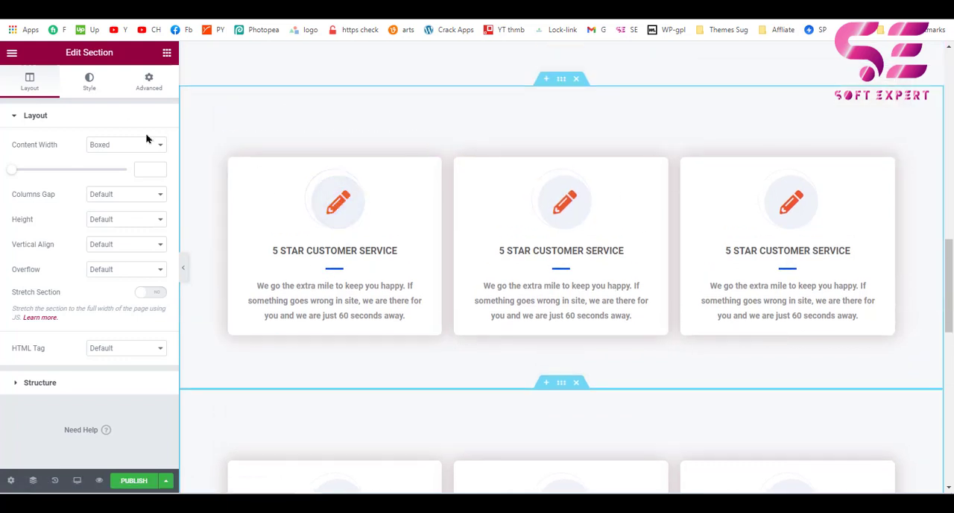
Add an Inner Section to the first column of the upper Service section and move the first two Service widgets into its columns.
click(167, 54)
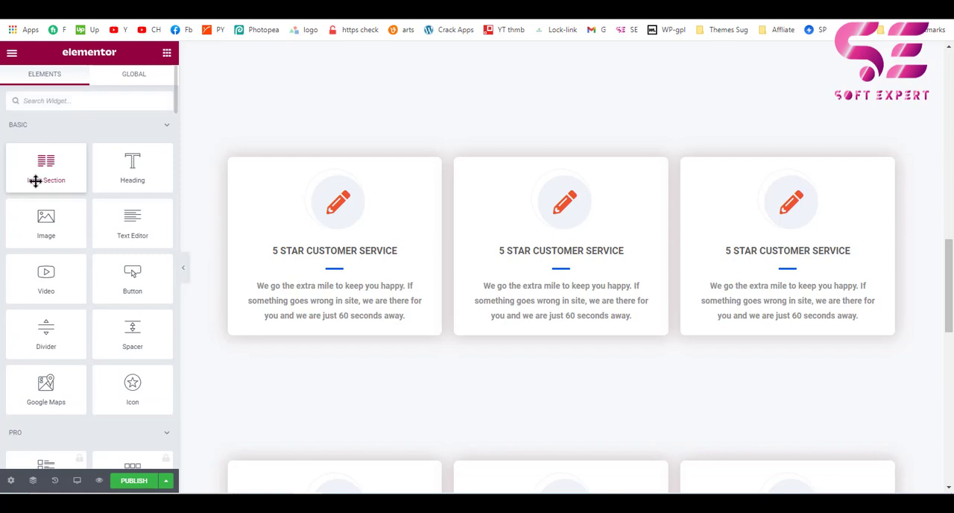
drag(35, 181, 258, 166)
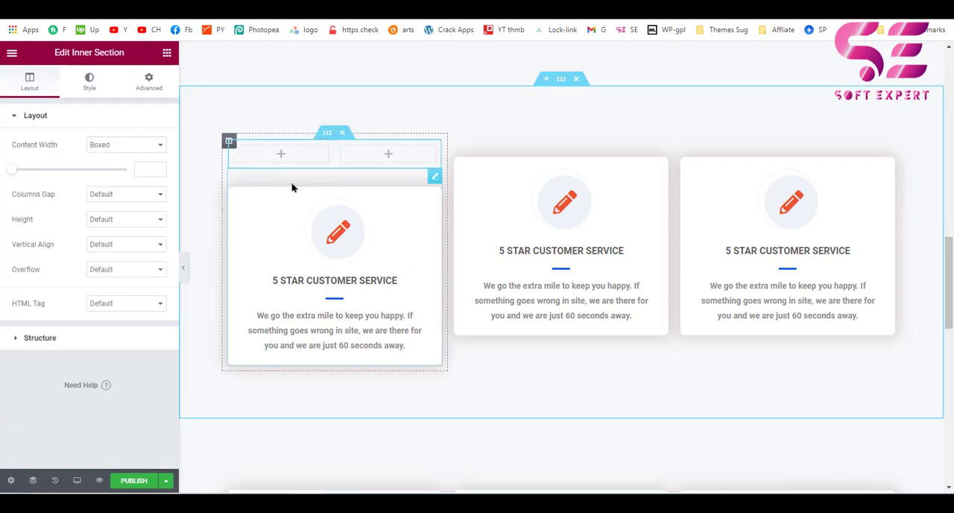
drag(434, 176, 618, 179)
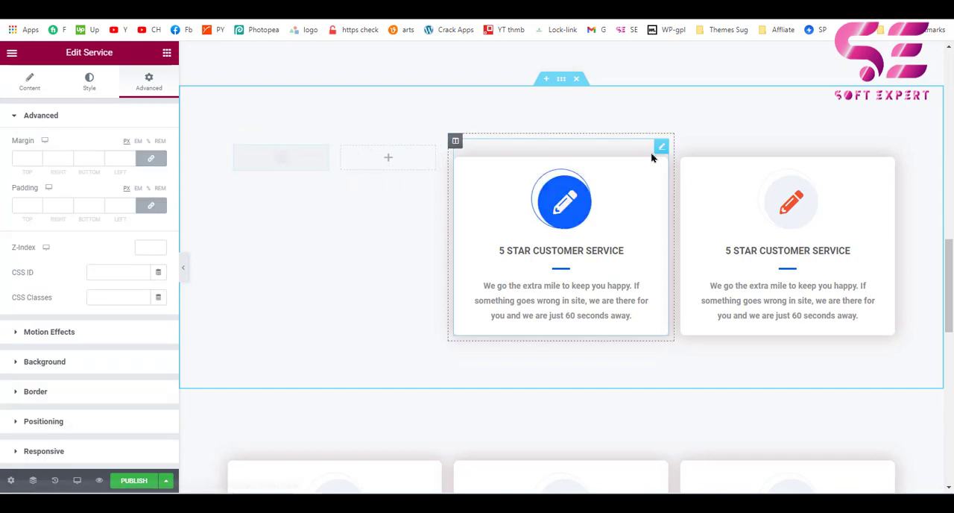
drag(603, 146, 402, 167)
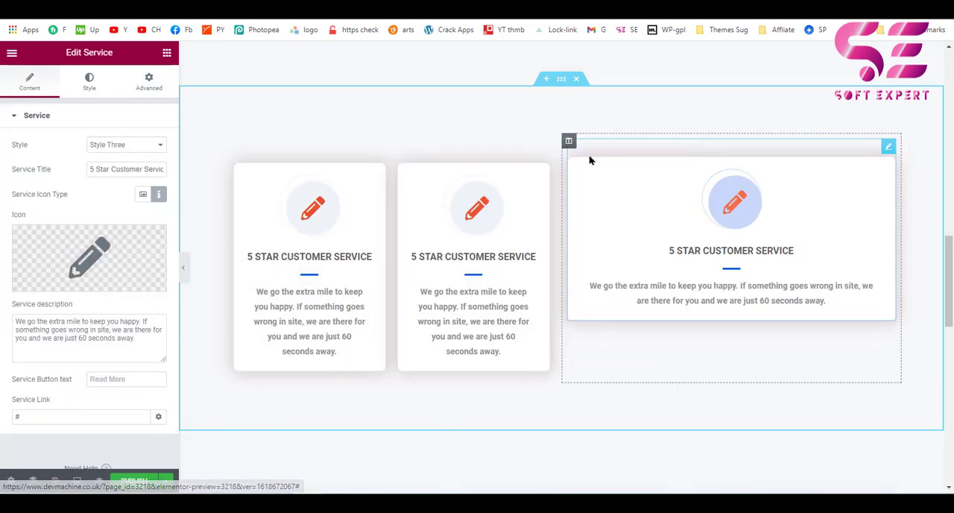
Delete the outer column with the third Service box and duplicate the inner section's second column to form three boxes.
right_click(569, 142)
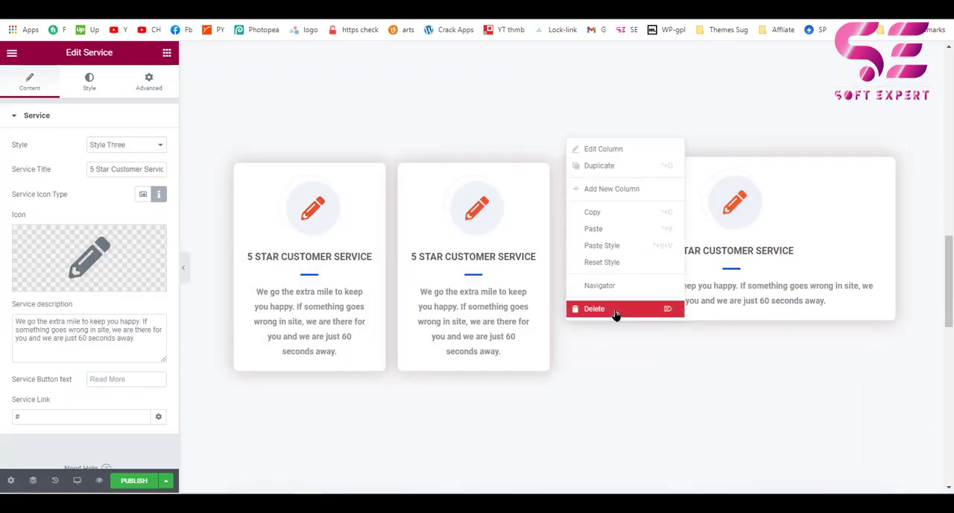
click(616, 312)
right_click(570, 147)
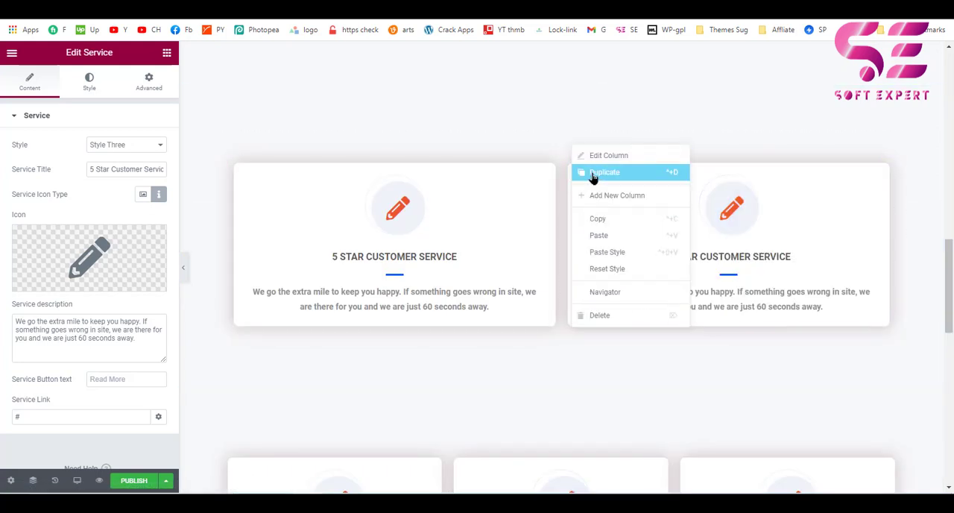
click(594, 173)
Duplicate the inner section of three Service boxes and delete the separate Service section below it.
right_click(553, 137)
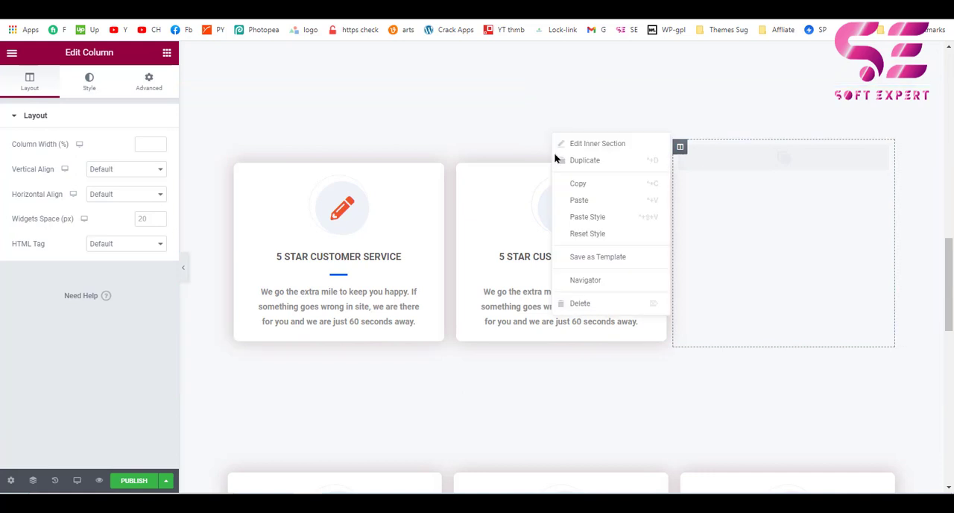
click(568, 161)
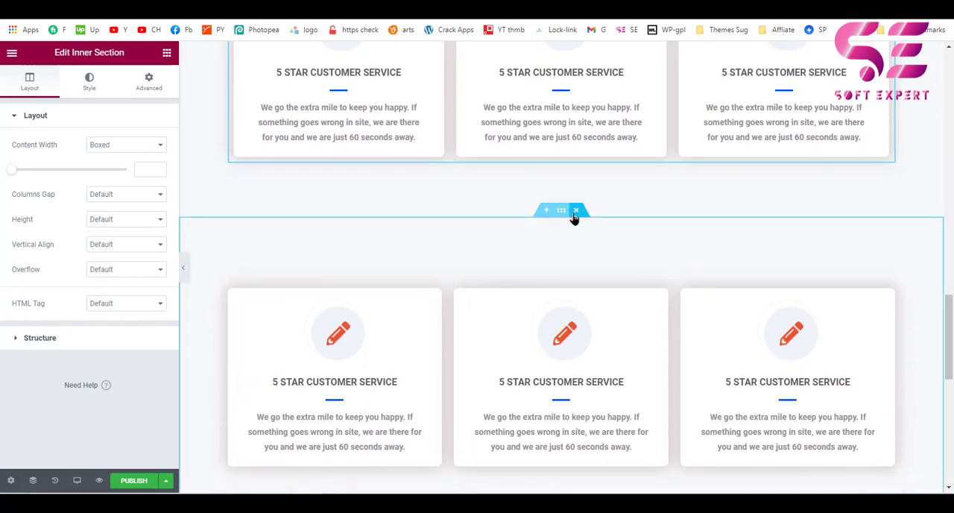
click(576, 212)
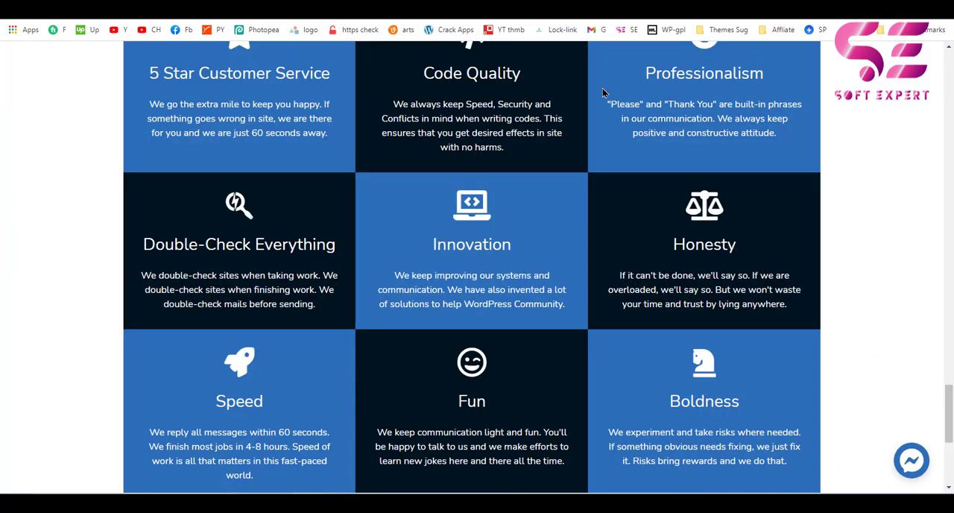
scroll(572, 289, down, 4)
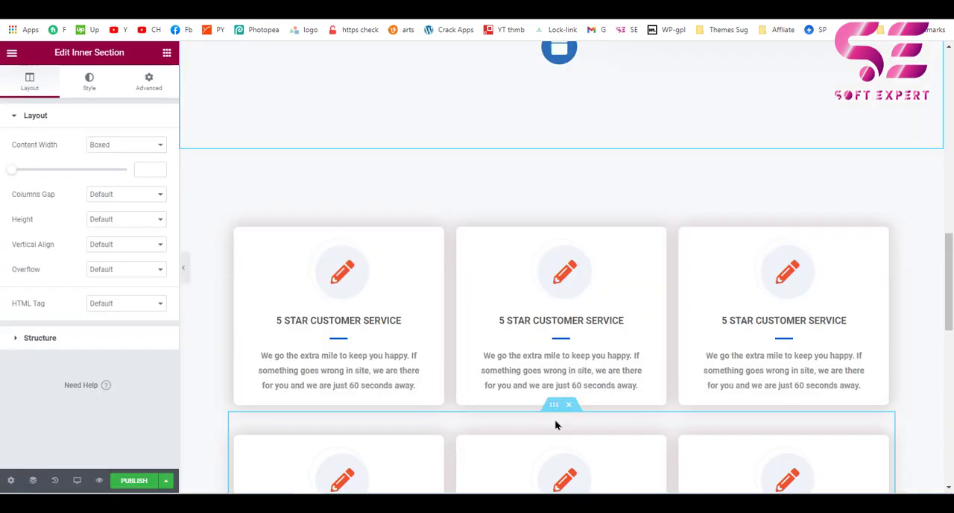
scroll(557, 423, down, 1)
scroll(557, 424, up, 5)
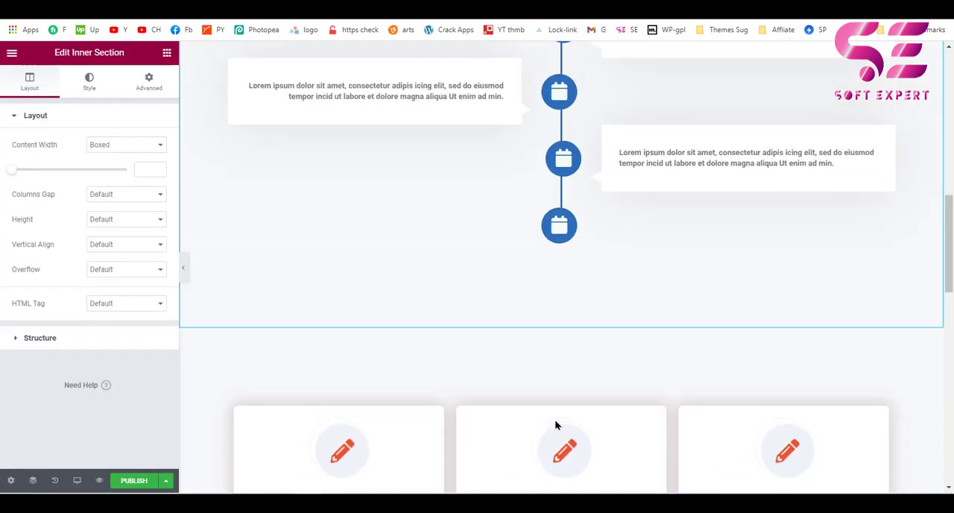
scroll(494, 196, up, 1)
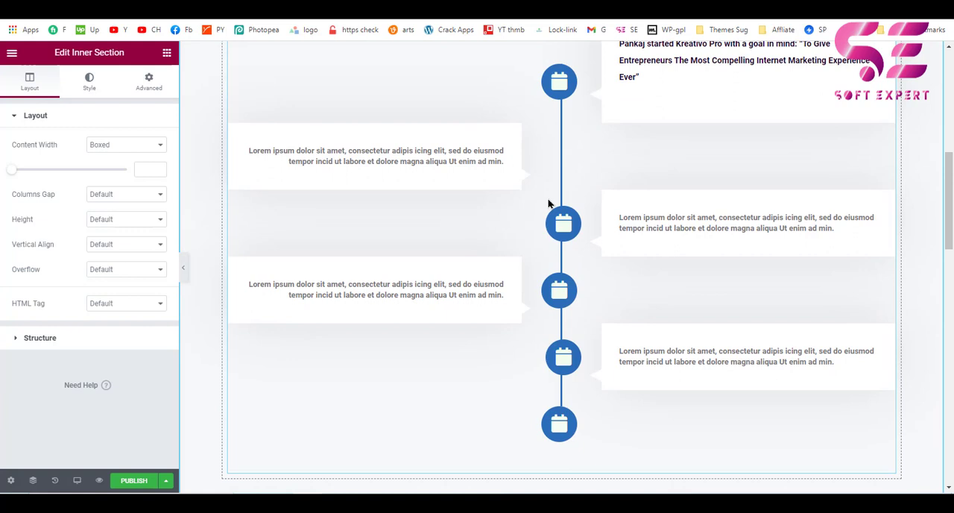
scroll(548, 203, up, 1)
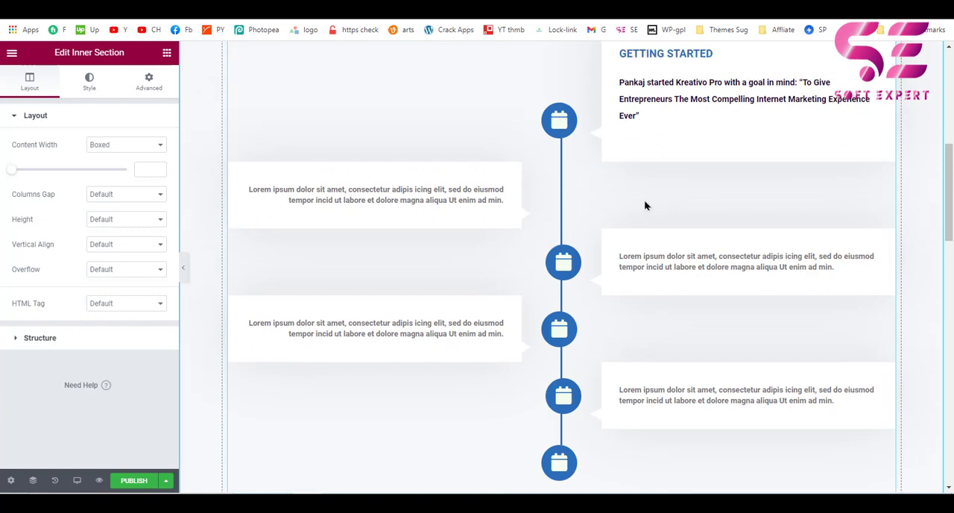
click(464, 503)
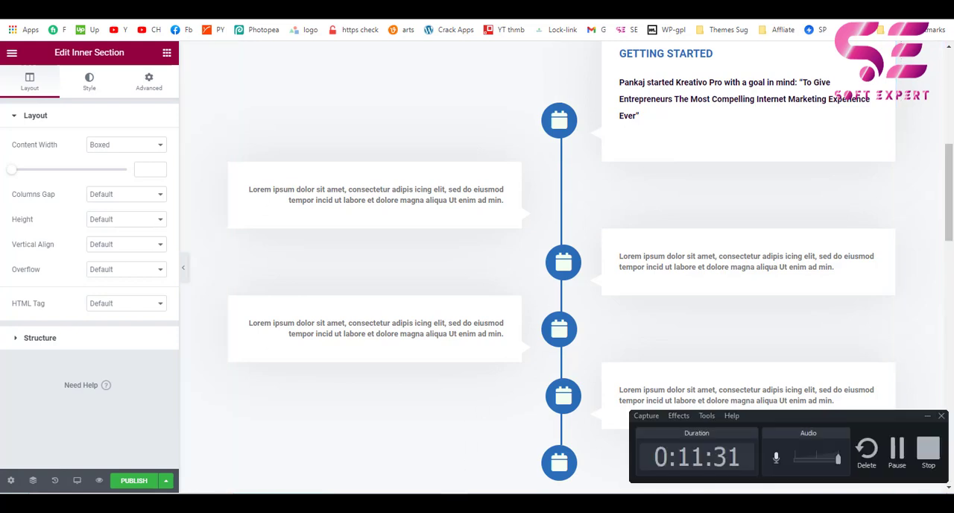
click(928, 451)
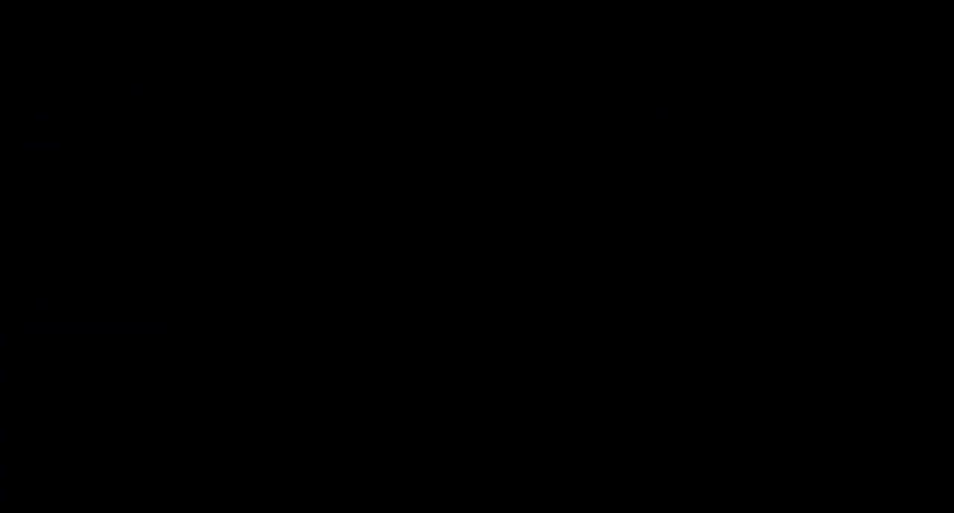